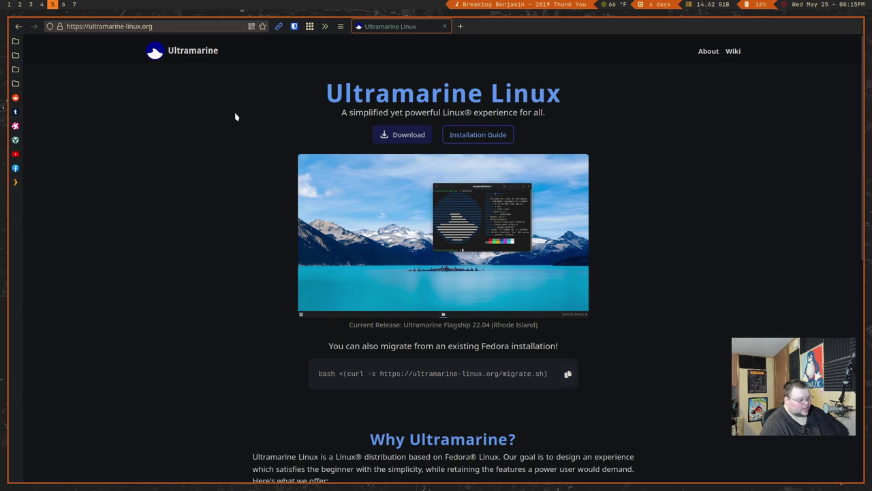
Go to the Ultramarine Wiki's Welcome page using the Wiki link on ultramarine-linux.org
{"action": "left_click", "coordinate": [728, 55]}
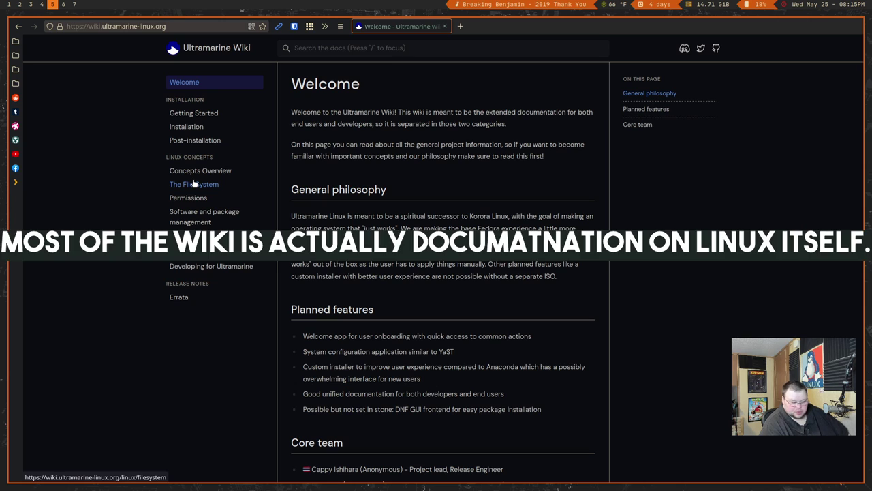
Go back to the Ultramarine homepage and highlight the start of the Fedora migrate command
{"action": "key", "text": "alt+Left"}
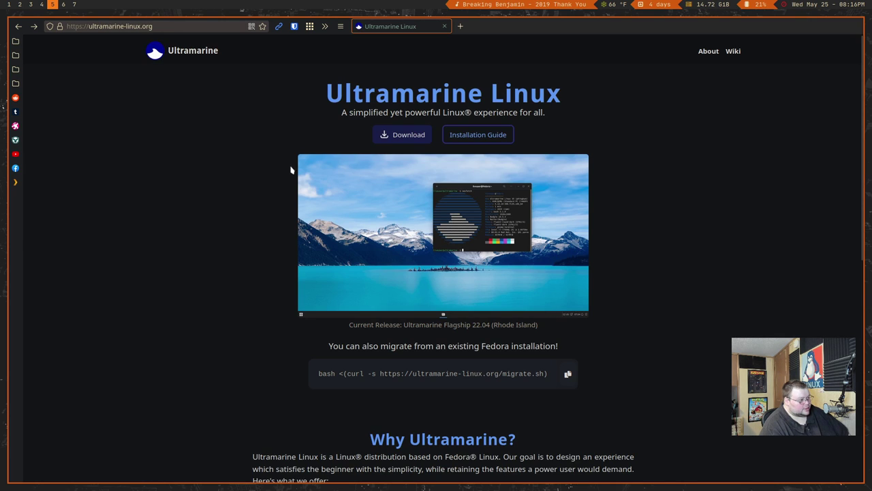
{"action": "scroll", "coordinate": [298, 167], "scroll_direction": "down", "scroll_amount": 6}
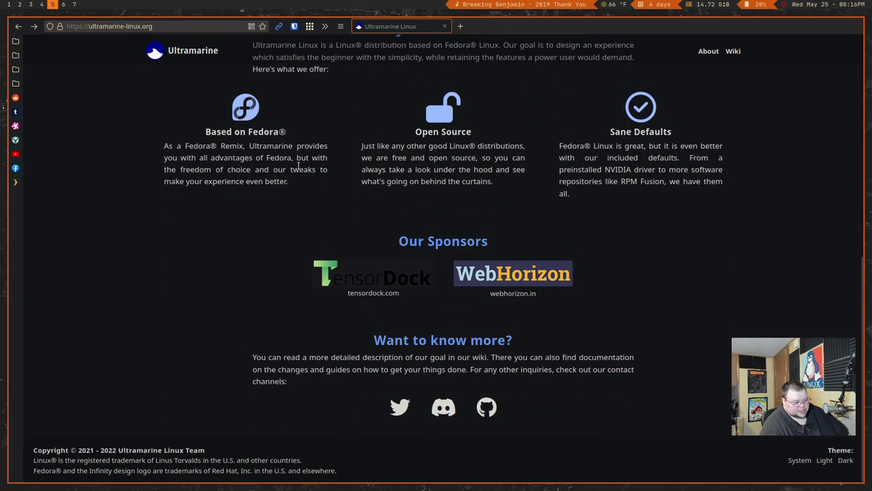
{"action": "scroll", "coordinate": [298, 166], "scroll_direction": "up", "scroll_amount": 6}
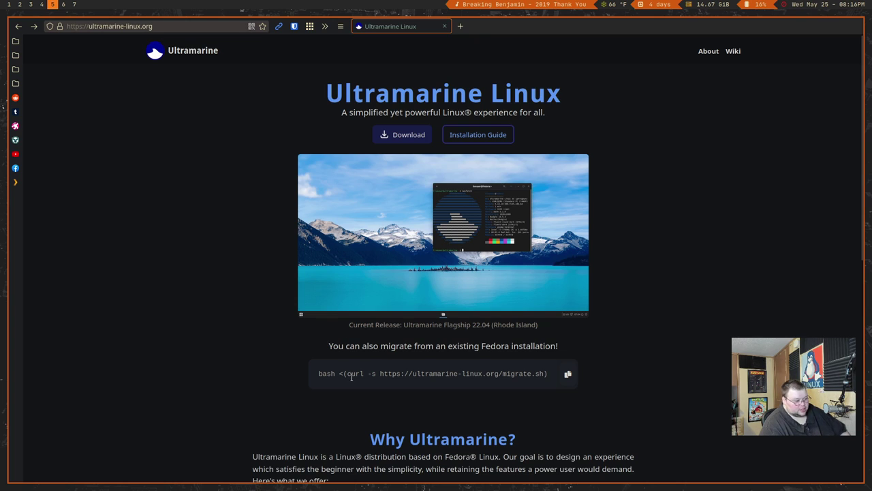
{"action": "left_click_drag", "start_coordinate": [327, 374], "coordinate": [356, 374]}
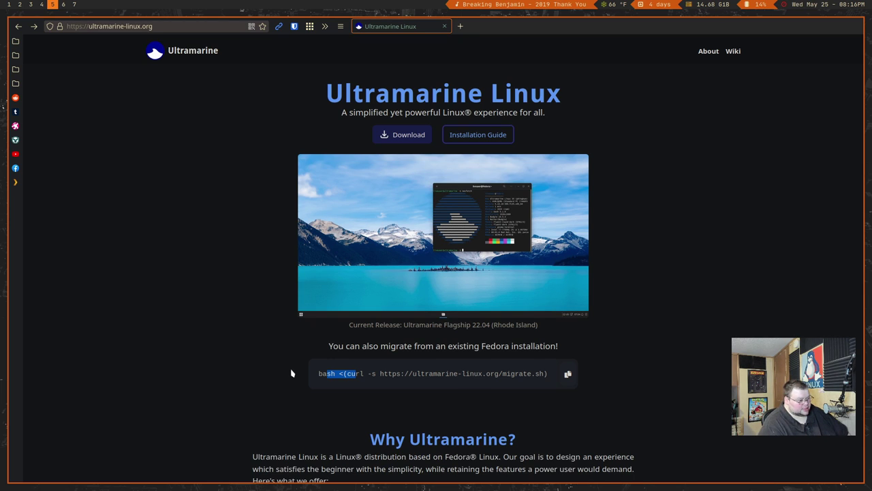
Scroll through the 'Why Ultramarine?' features, highlight the Open Source heading, and return to the top
{"action": "scroll", "coordinate": [291, 373], "scroll_direction": "down", "scroll_amount": 3}
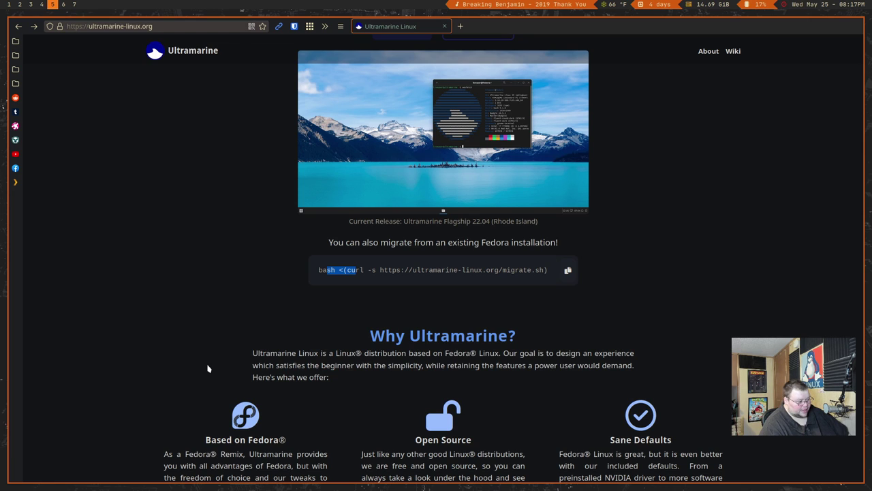
{"action": "scroll", "coordinate": [208, 369], "scroll_direction": "down", "scroll_amount": 4}
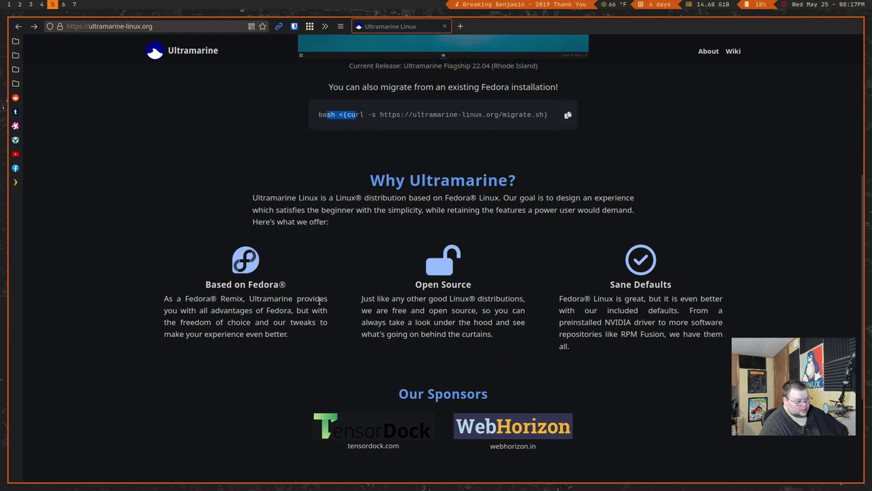
{"action": "left_click_drag", "start_coordinate": [428, 286], "coordinate": [474, 286]}
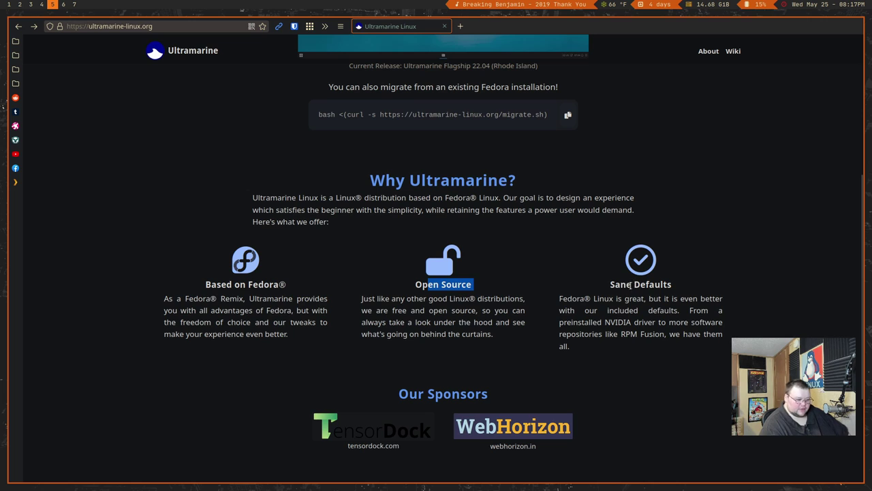
{"action": "scroll", "coordinate": [336, 291], "scroll_direction": "up", "scroll_amount": 7}
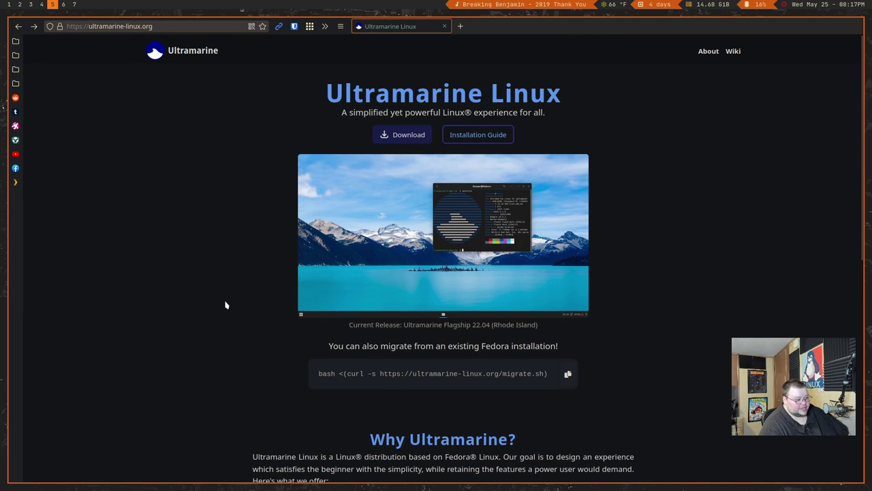
Open the wiki's Post-installation page and scroll through it
{"action": "left_click", "coordinate": [708, 52]}
{"action": "left_click", "coordinate": [734, 51]}
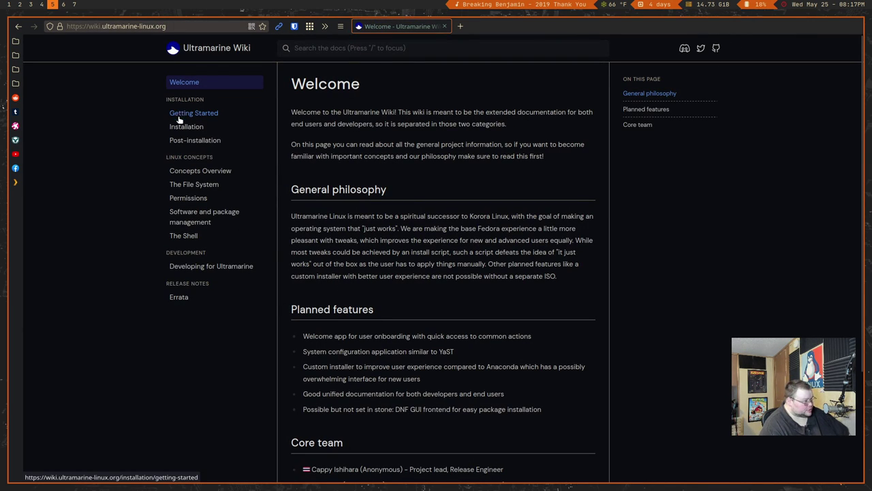
{"action": "left_click", "coordinate": [177, 140]}
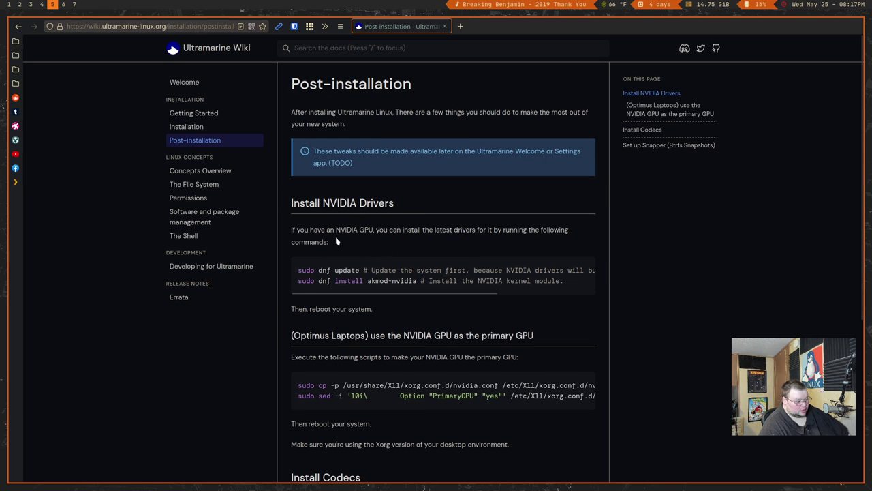
{"action": "scroll", "coordinate": [288, 253], "scroll_direction": "down", "scroll_amount": 3}
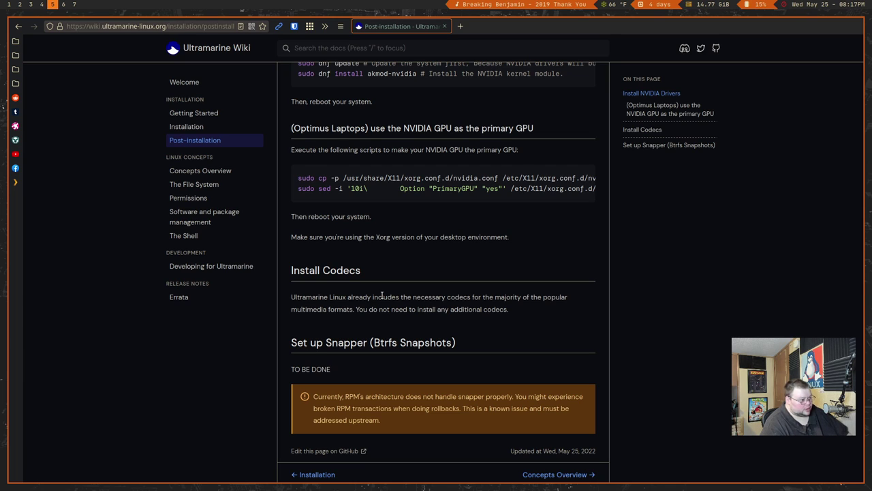
{"action": "scroll", "coordinate": [307, 246], "scroll_direction": "up", "scroll_amount": 4}
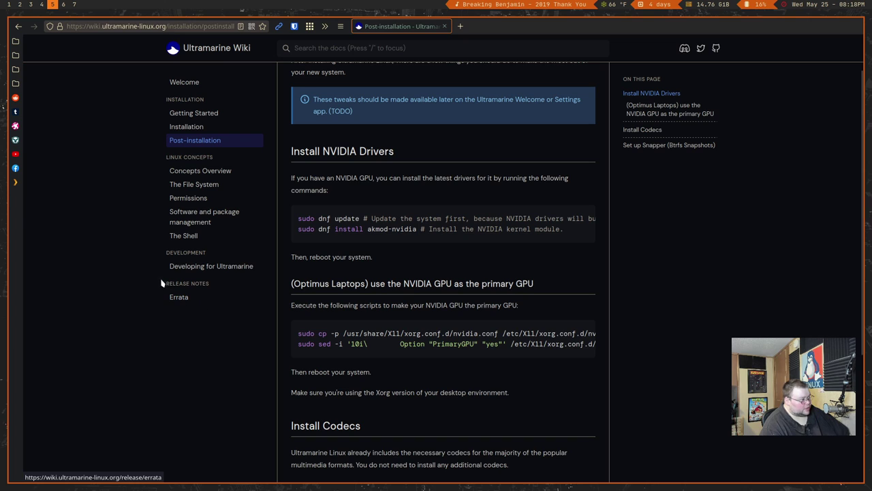
After a quick check of the VM workspace, go back and open the Ultramarine download page
{"action": "left_click", "coordinate": [75, 4]}
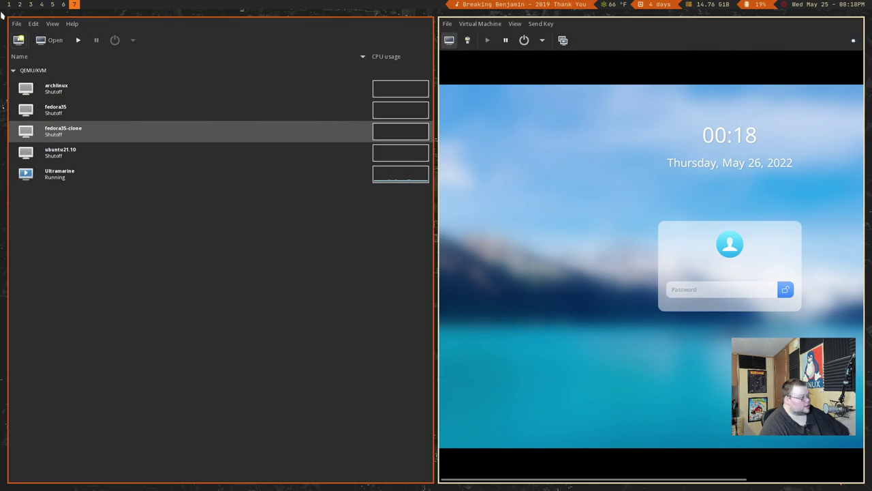
{"action": "left_click", "coordinate": [52, 4]}
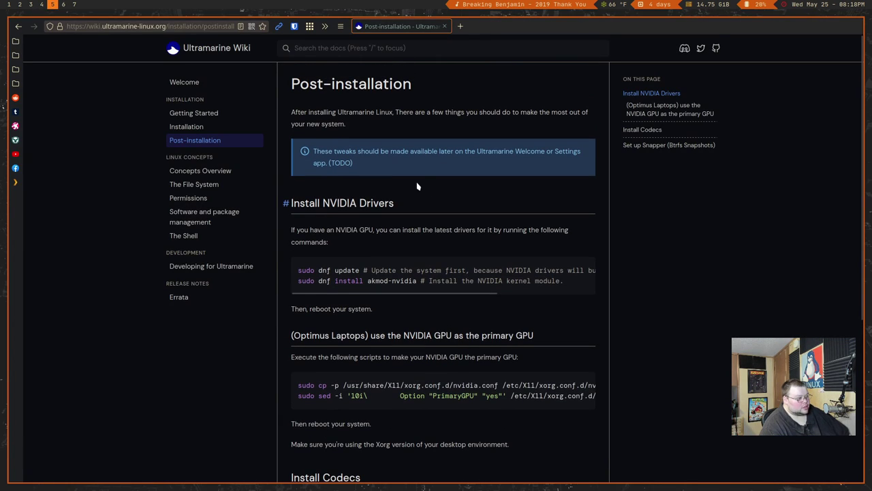
{"action": "key", "text": "alt+Left"}
{"action": "key", "text": "alt+Left"}
{"action": "left_click", "coordinate": [405, 139]}
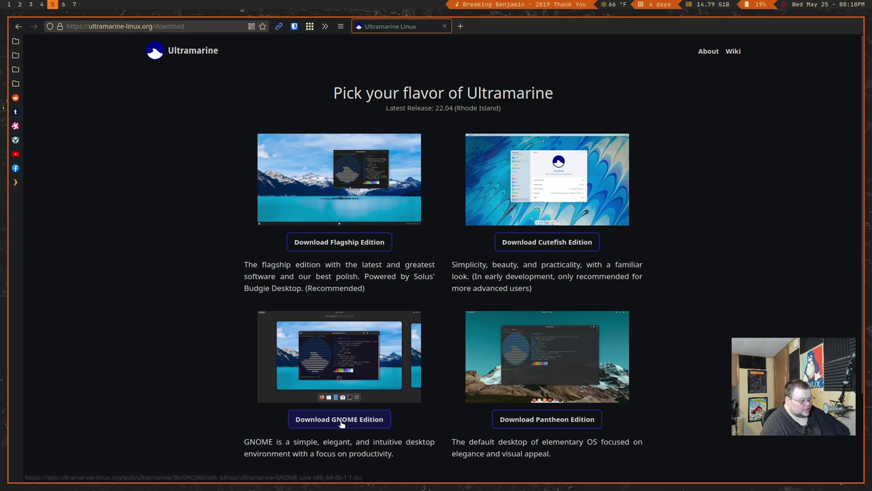
Scroll the download page's editions down to Torrents, then bring up the Ultramarine VM window
{"action": "scroll", "coordinate": [365, 419], "scroll_direction": "down", "scroll_amount": 3}
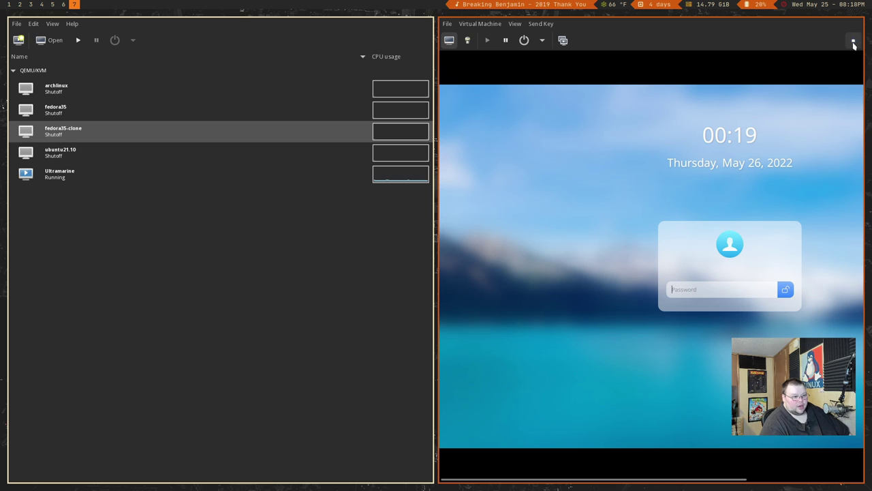
{"action": "left_click", "coordinate": [850, 40]}
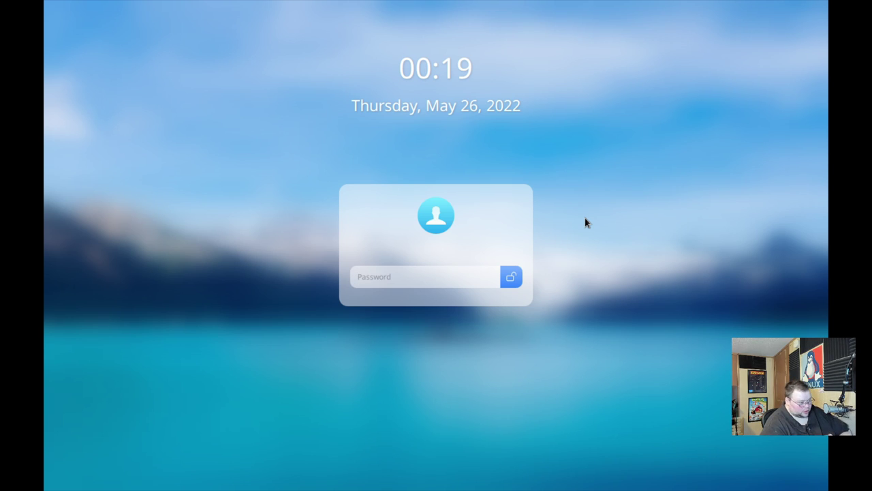
Try unlocking the Cutefish lock screen with two different account passwords, both rejected
{"action": "type", "text": "*********"}
{"action": "key", "text": "Return"}
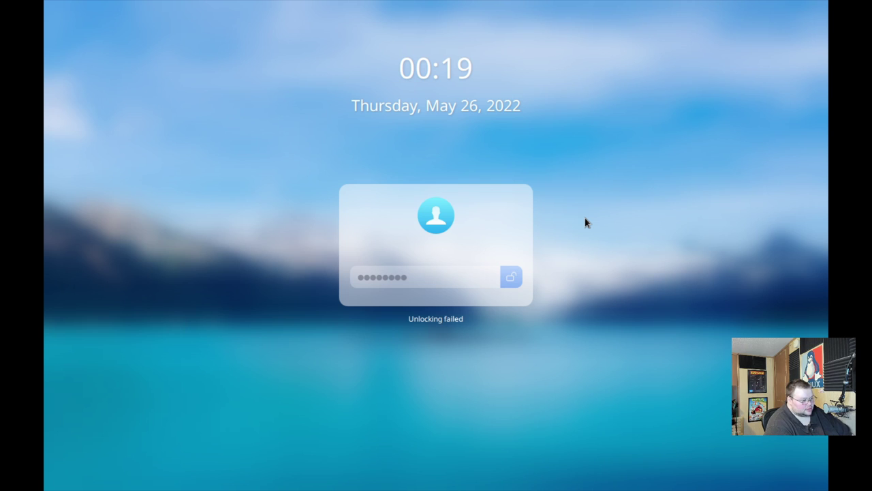
{"action": "key", "text": "BackSpace"}
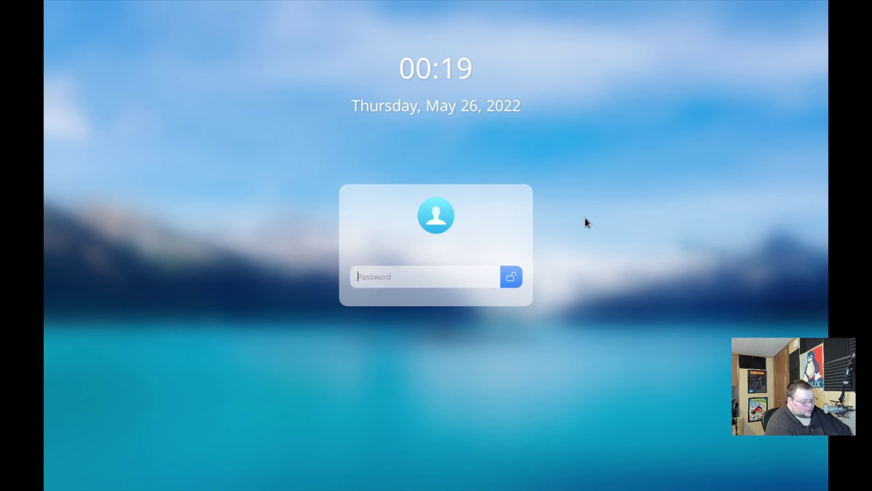
{"action": "type", "text": "***********"}
{"action": "key", "text": "Return"}
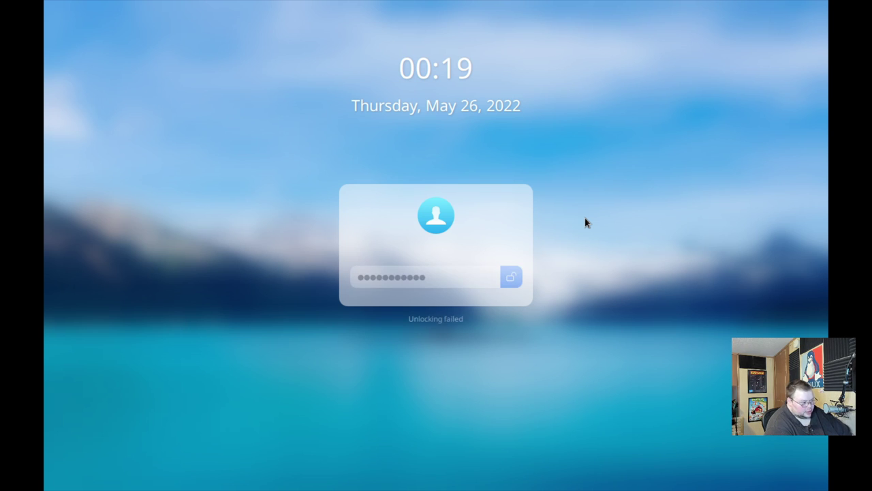
Retry with two short passwords and then an empty one; the session stays locked
{"action": "key", "text": "BackSpace"}
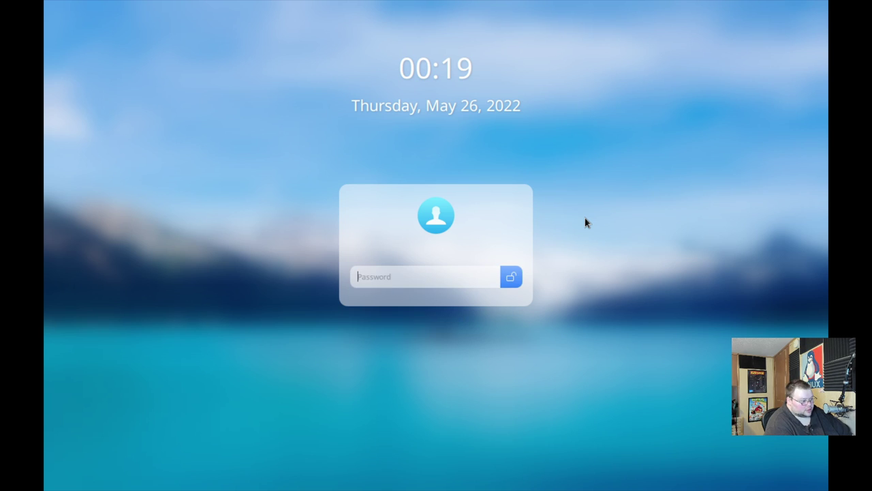
{"action": "type", "text": "****"}
{"action": "key", "text": "Return"}
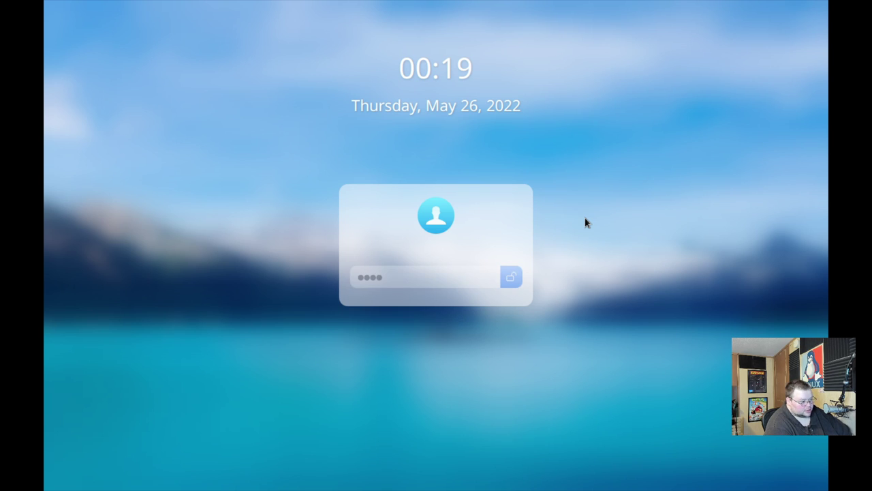
{"action": "key", "text": "BackSpace"}
{"action": "type", "text": "****"}
{"action": "key", "text": "Return"}
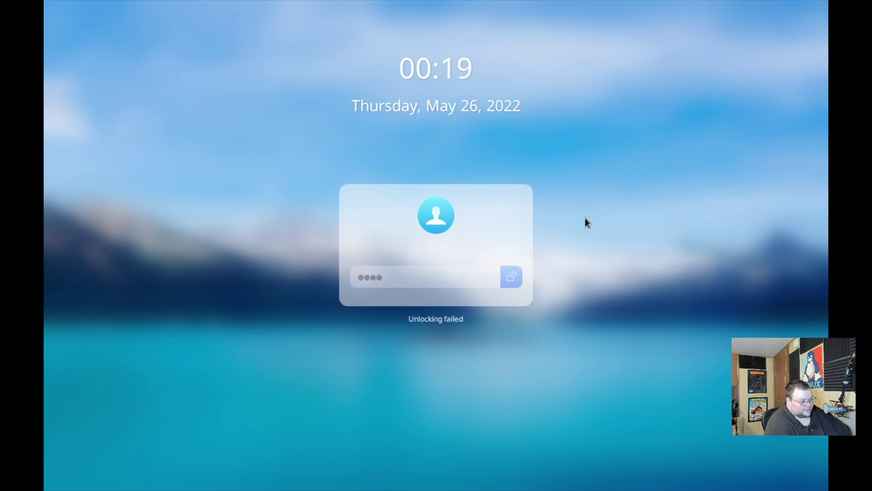
{"action": "key", "text": "BackSpace"}
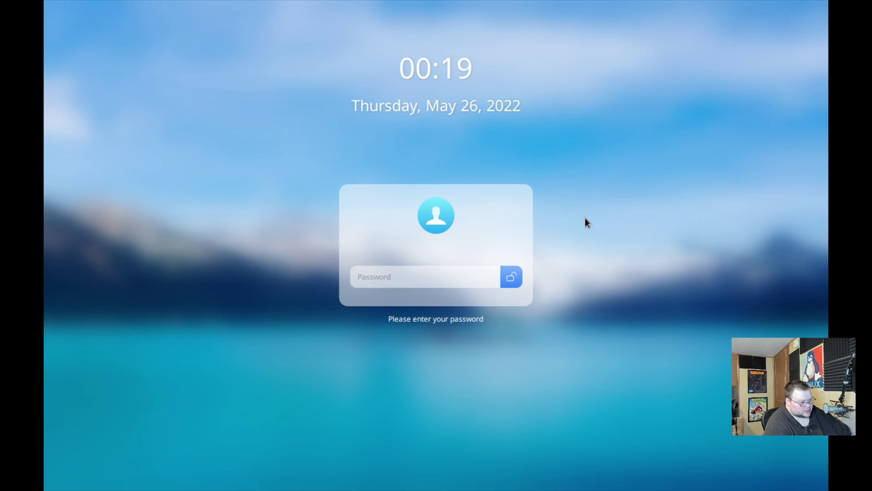
{"action": "key", "text": "Return"}
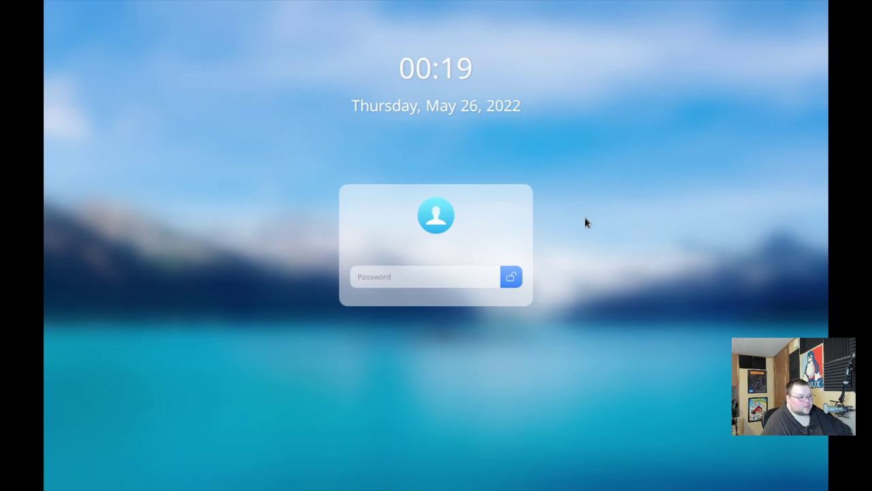
Take the VM out of fullscreen and glance at its power options without choosing one
{"action": "mouse_move", "coordinate": [441, 5]}
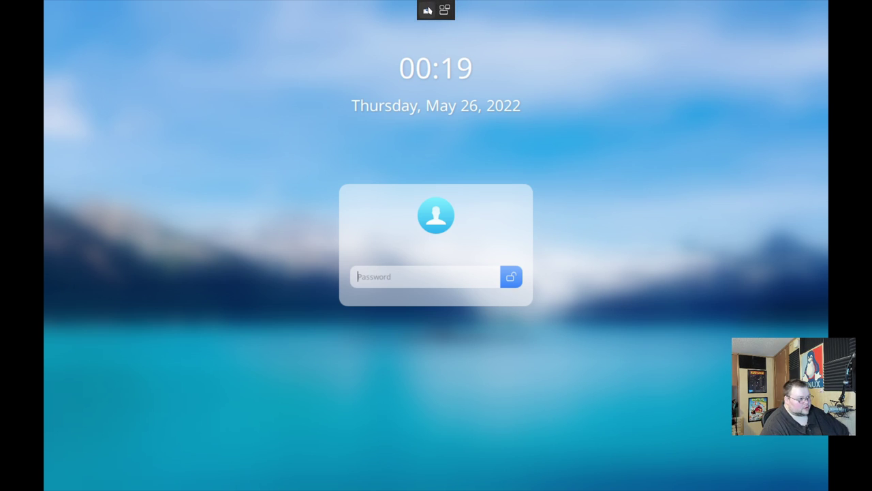
{"action": "left_click", "coordinate": [425, 11]}
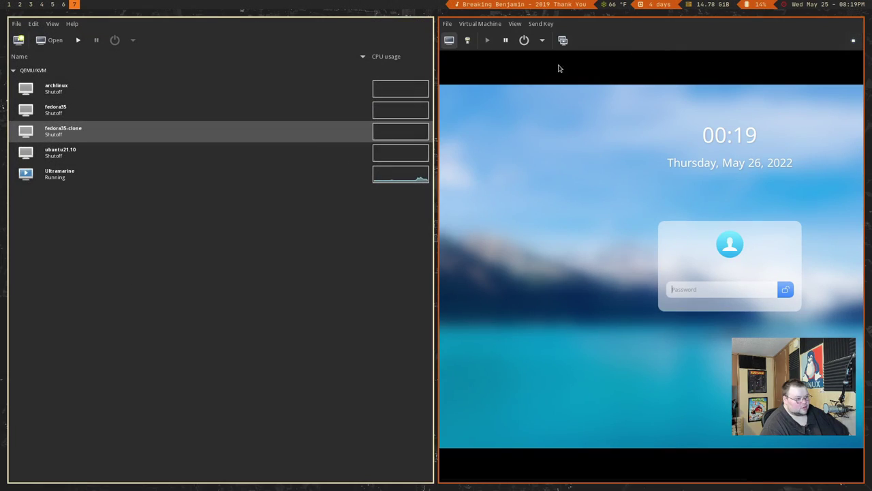
{"action": "left_click", "coordinate": [543, 41]}
{"action": "left_click", "coordinate": [543, 38]}
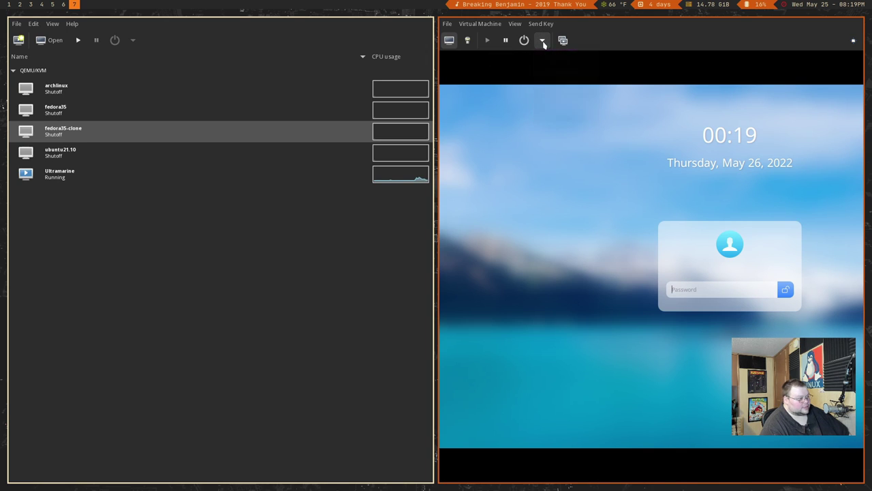
In Firefox, open the Ultramarine Wiki's Installation page and scroll through it
{"action": "left_click", "coordinate": [52, 4]}
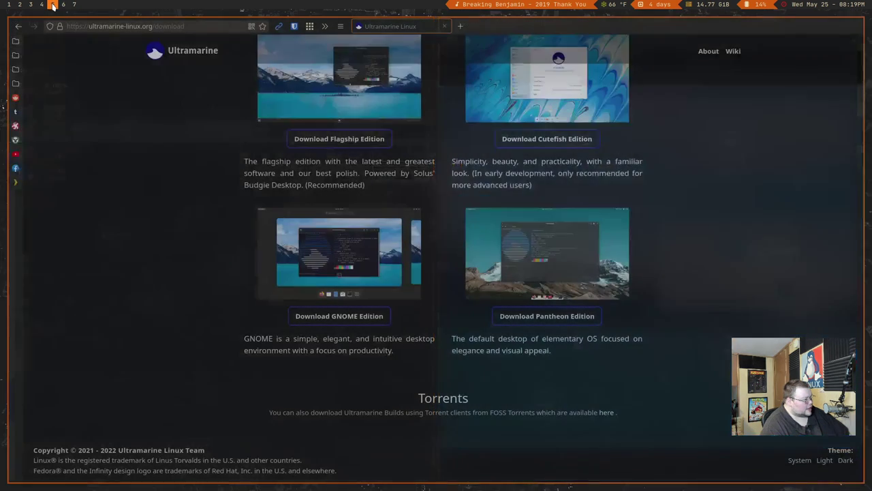
{"action": "scroll", "coordinate": [333, 239], "scroll_direction": "up", "scroll_amount": 3}
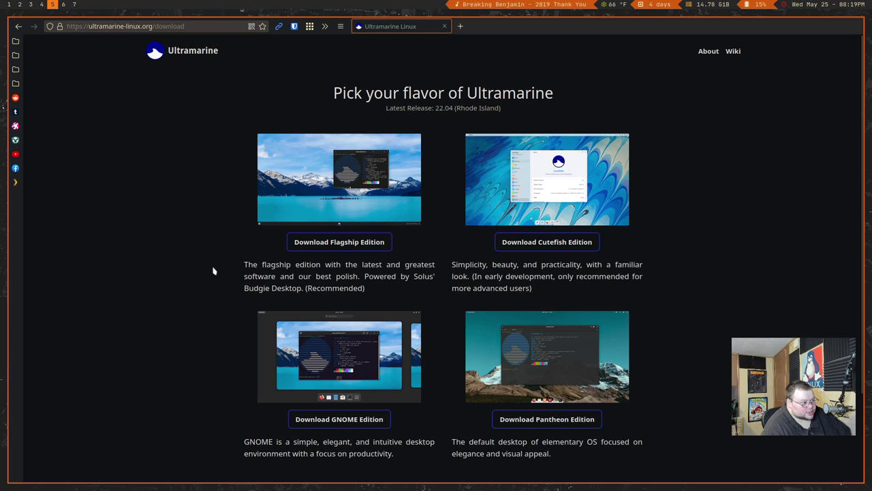
{"action": "left_click", "coordinate": [732, 51]}
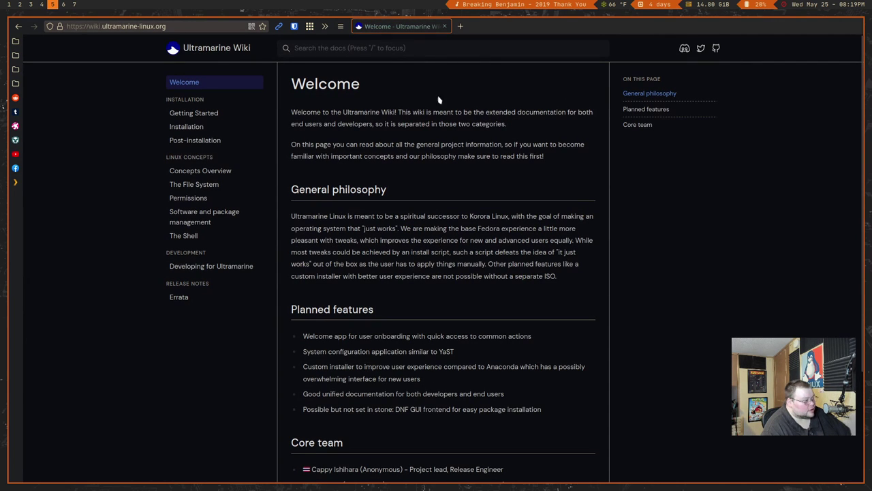
{"action": "left_click", "coordinate": [189, 127]}
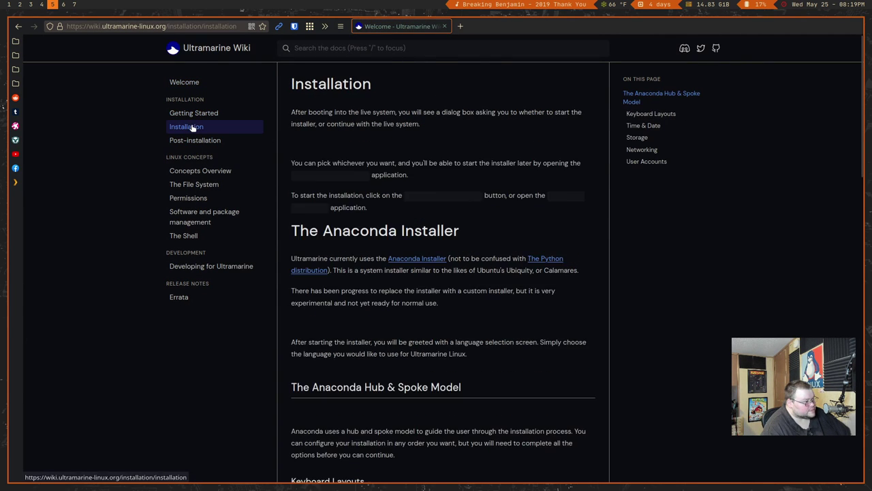
{"action": "scroll", "coordinate": [131, 153], "scroll_direction": "down", "scroll_amount": 5}
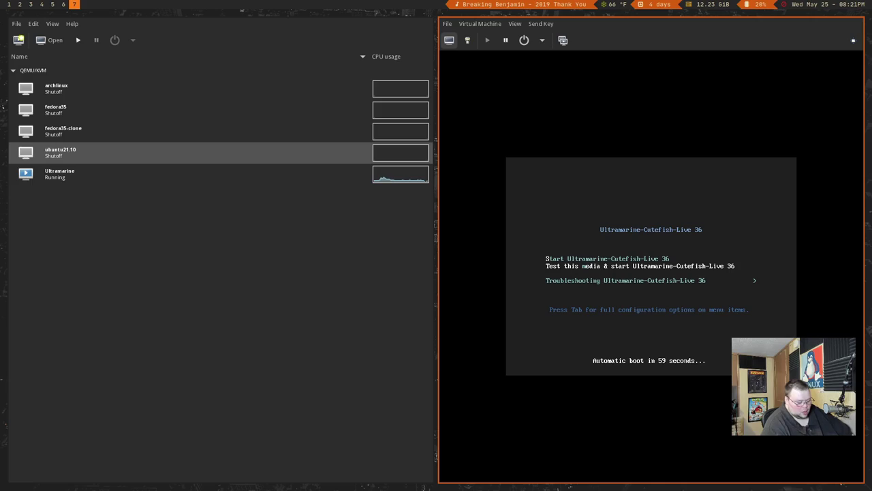
Boot 'Test this media & start Ultramarine-Cutefish-Live 36' and let the media check pass
{"action": "key", "text": "Return"}
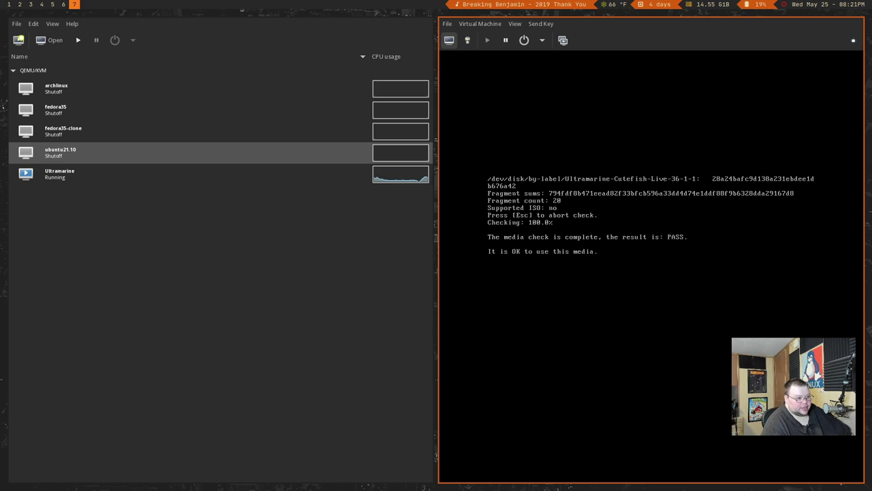
{"action": "key", "text": "F11"}
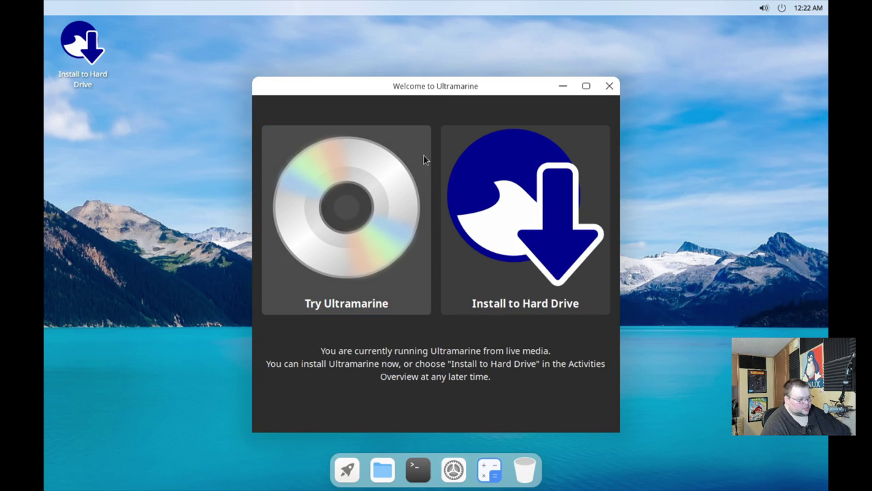
Move the Welcome window aside and start 'Install to Hard Drive'
{"action": "left_click_drag", "start_coordinate": [469, 87], "coordinate": [479, 44]}
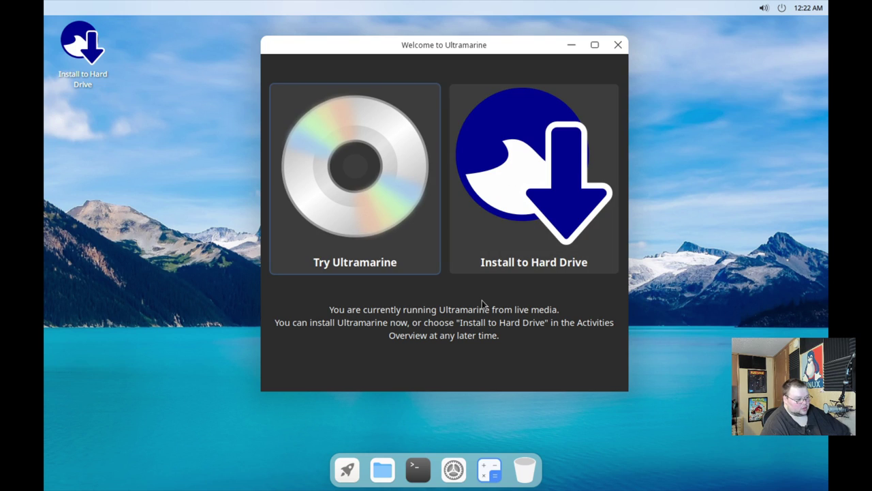
{"action": "left_click", "coordinate": [560, 186]}
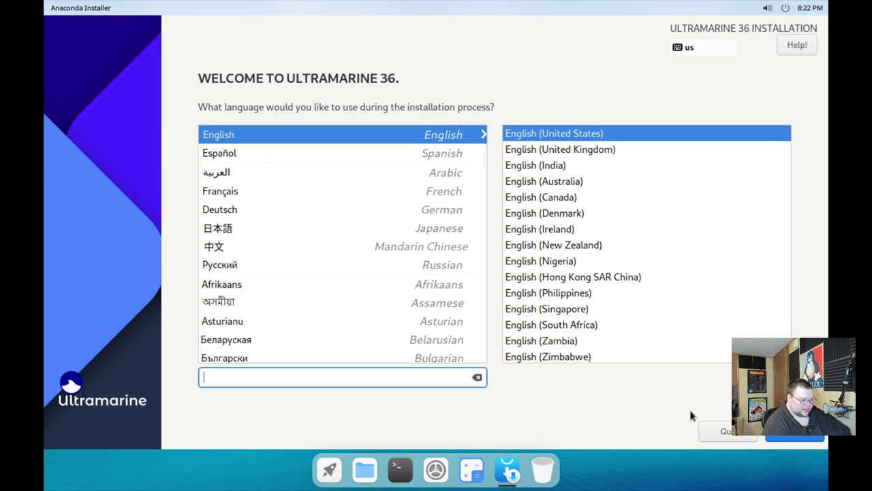
Keep English (United States), then select the 25 GiB vda disk with automatic partitioning
{"action": "left_click", "coordinate": [796, 437]}
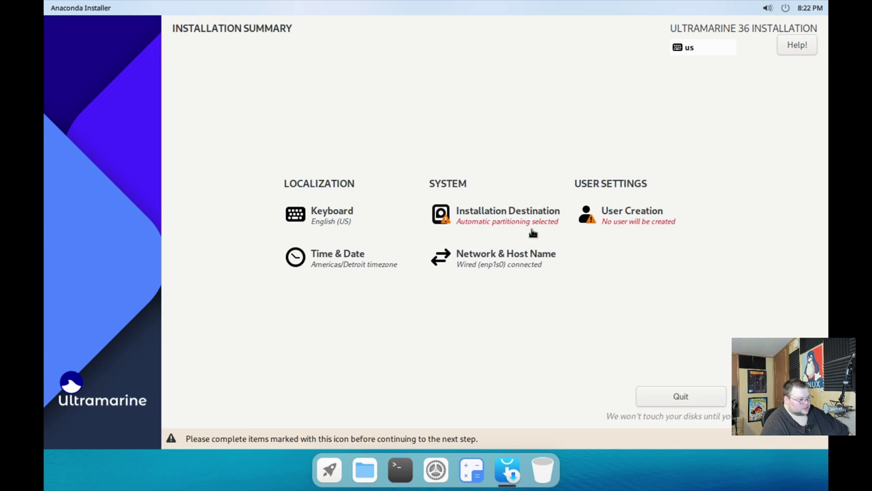
{"action": "left_click", "coordinate": [498, 215]}
{"action": "left_click", "coordinate": [96, 186]}
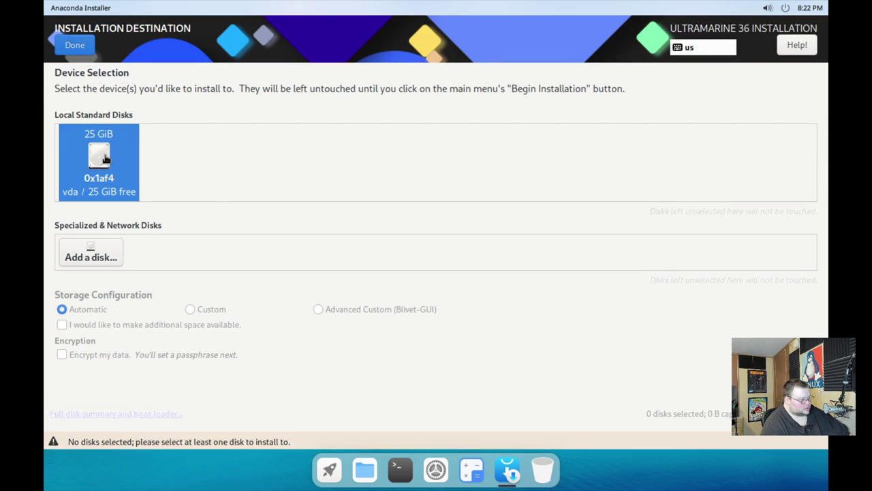
{"action": "left_click", "coordinate": [96, 149]}
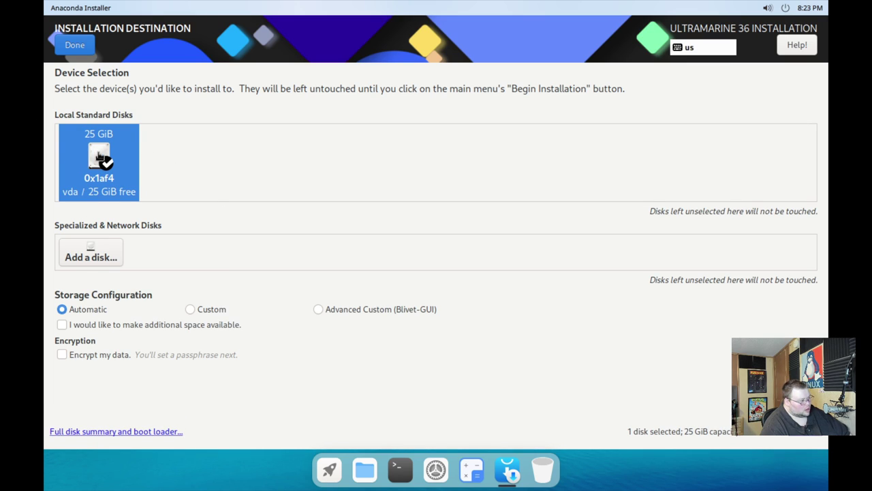
{"action": "left_click", "coordinate": [75, 47]}
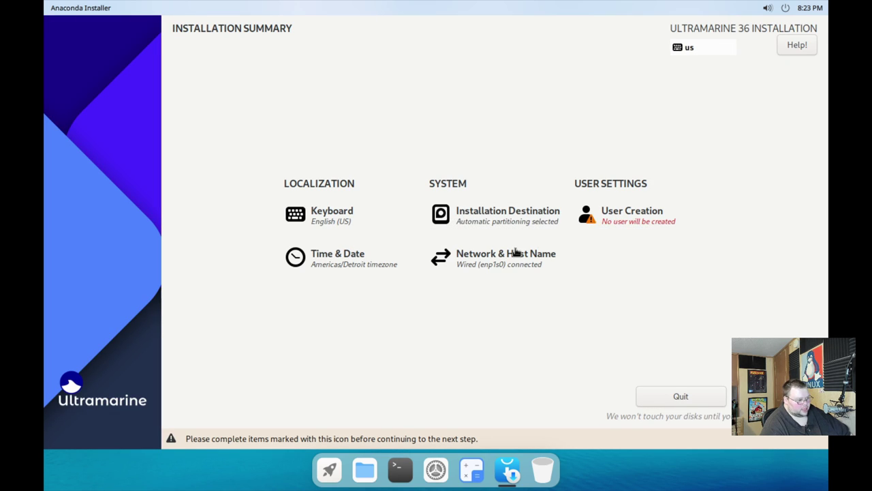
In User Creation, enter the user's full name and a short password, confirmed twice
{"action": "left_click", "coordinate": [619, 223]}
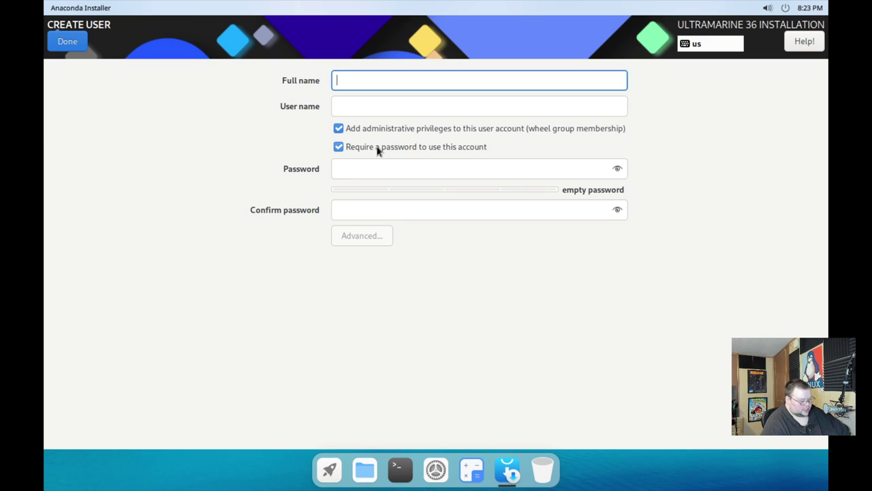
{"action": "type", "text": "matt"}
{"action": "key", "text": "Tab"}
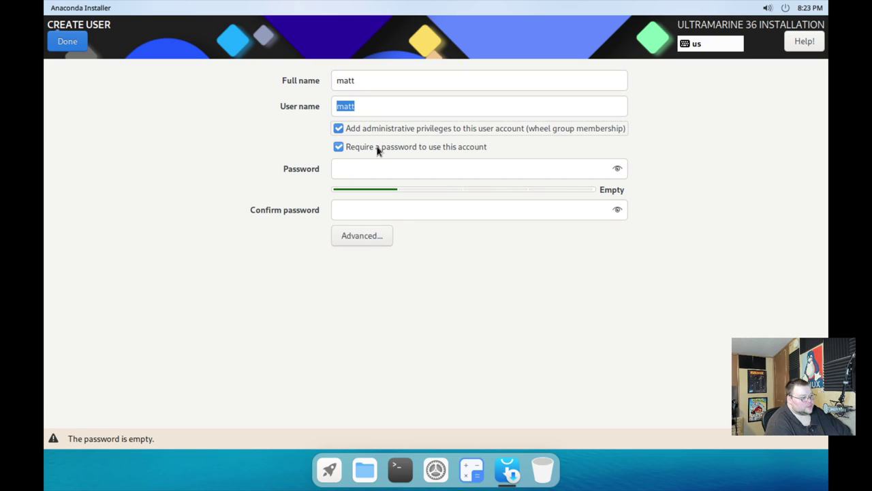
{"action": "key", "text": "Tab"}
{"action": "key", "text": "Tab"}
{"action": "key", "text": "Tab"}
{"action": "type", "text": "123"}
{"action": "key", "text": "Tab"}
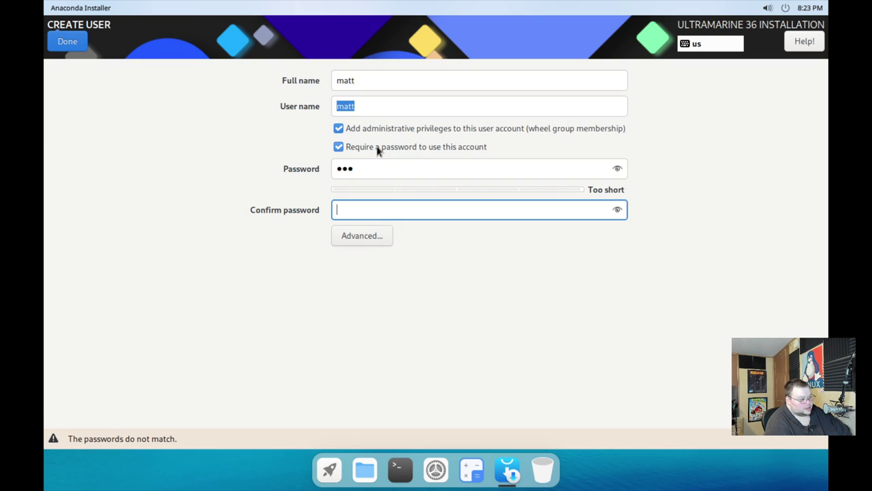
{"action": "type", "text": "123"}
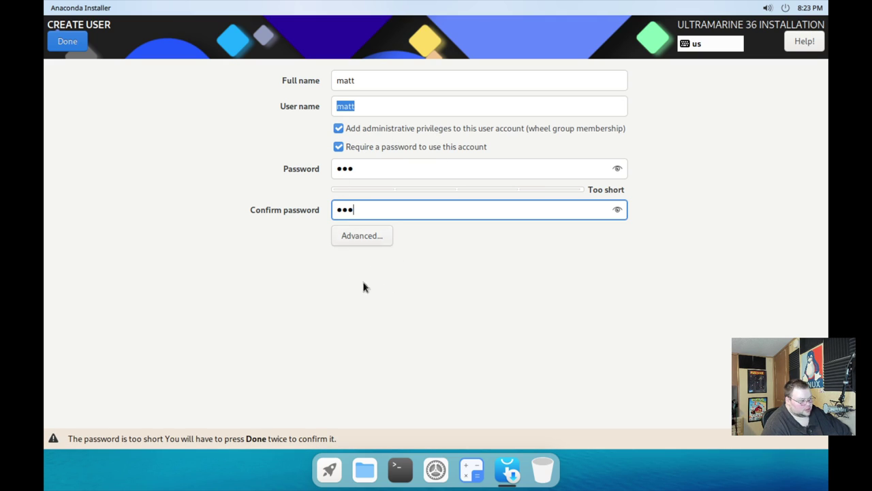
Check the Advanced user options unchanged, then save the account despite the too-short password warning
{"action": "left_click", "coordinate": [362, 237]}
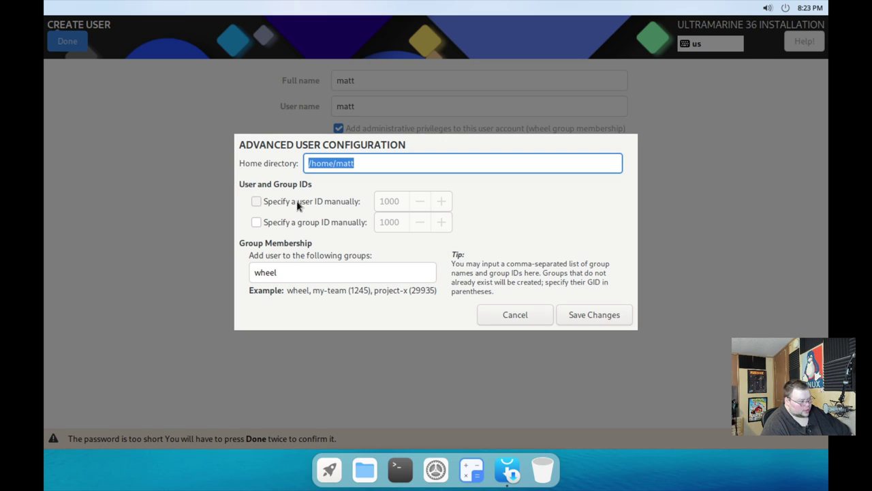
{"action": "left_click", "coordinate": [482, 317]}
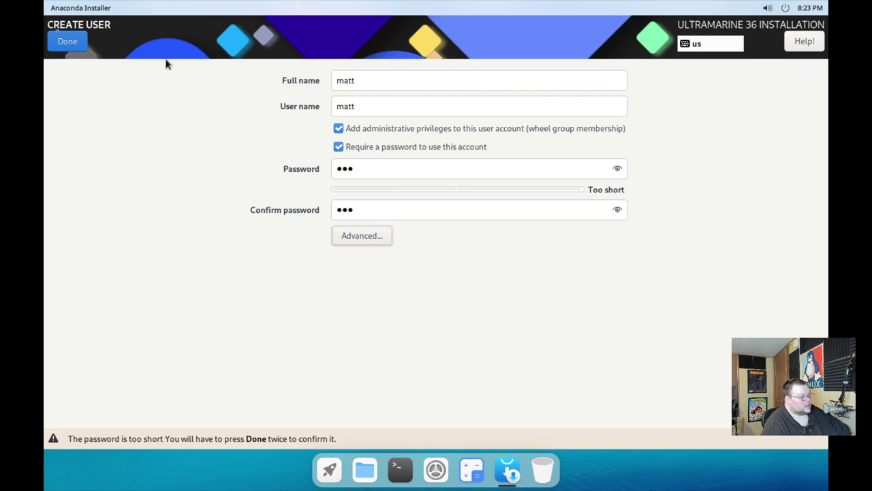
{"action": "left_click", "coordinate": [72, 43]}
{"action": "left_click", "coordinate": [61, 42]}
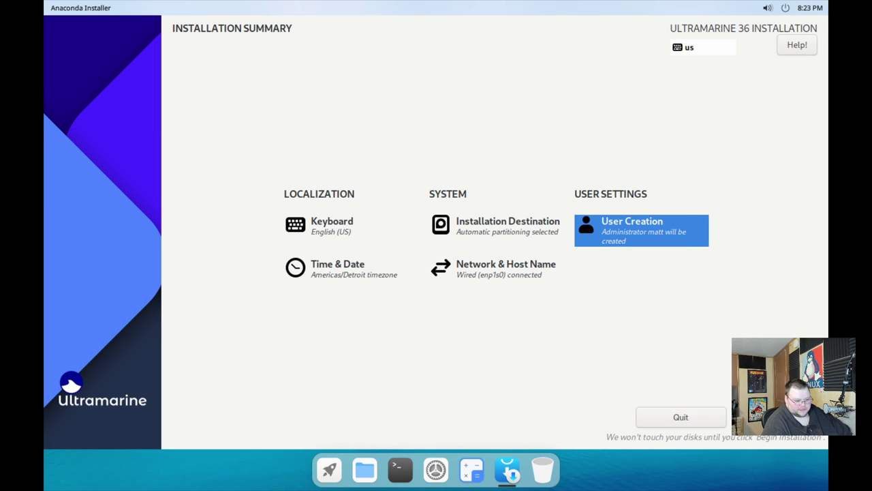
Install Ultramarine 36 to the disk and close the installer once it reports Complete
{"action": "left_click", "coordinate": [777, 417]}
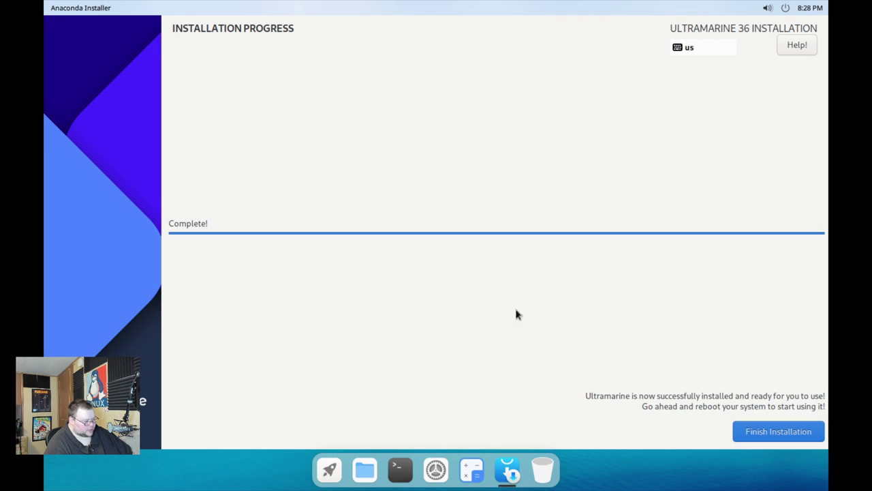
{"action": "left_click", "coordinate": [762, 438]}
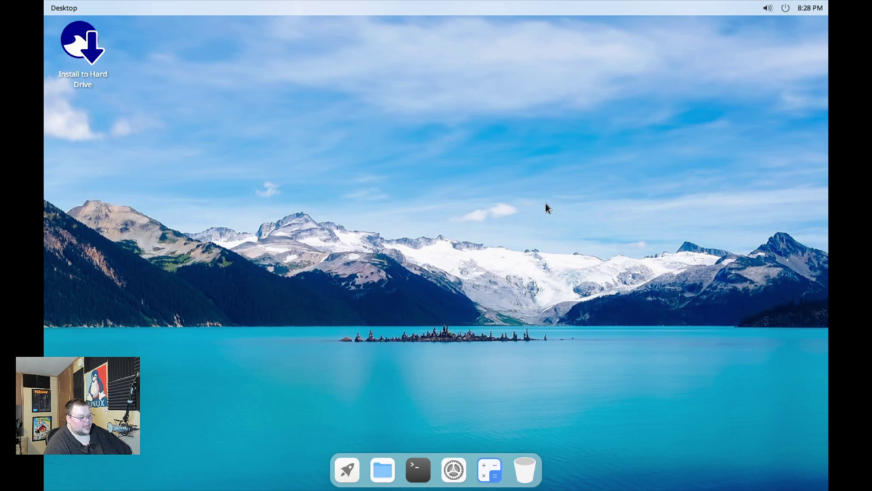
Reboot the live system from the top-bar power options
{"action": "left_click", "coordinate": [785, 9]}
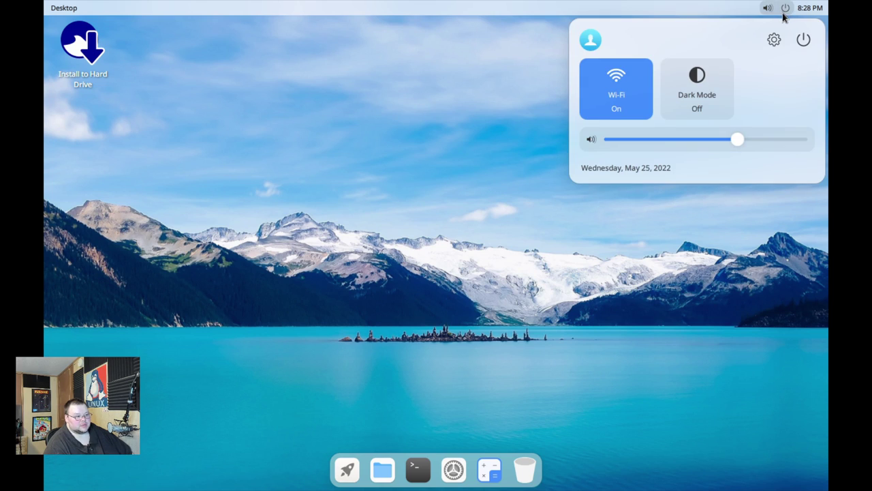
{"action": "left_click", "coordinate": [804, 39]}
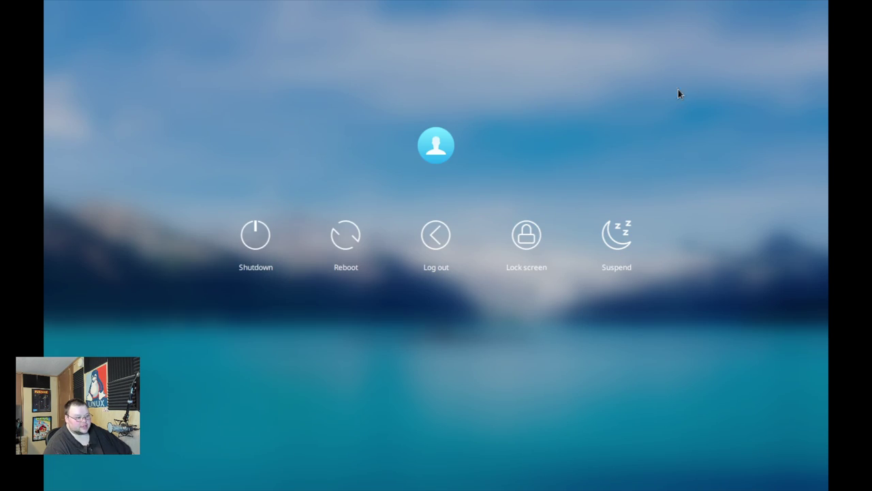
{"action": "left_click", "coordinate": [341, 250]}
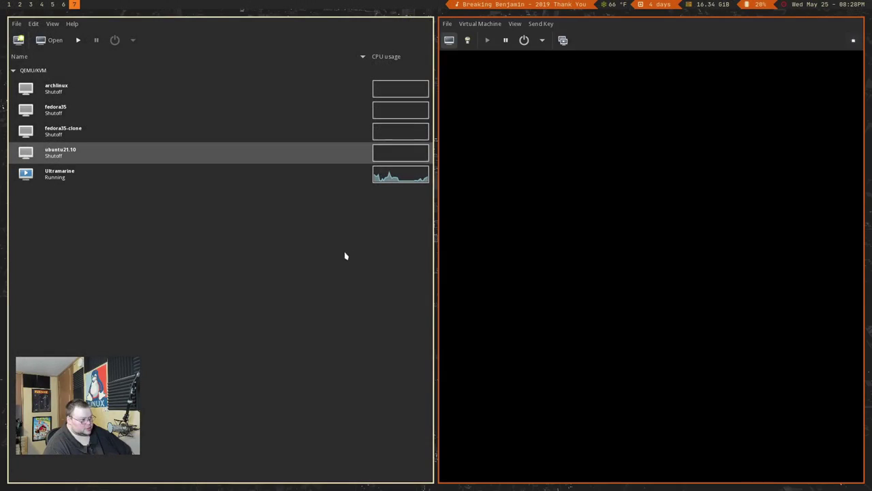
Put the VM viewer in fullscreen and hide the on-screen keyboard
{"action": "left_click", "coordinate": [853, 40]}
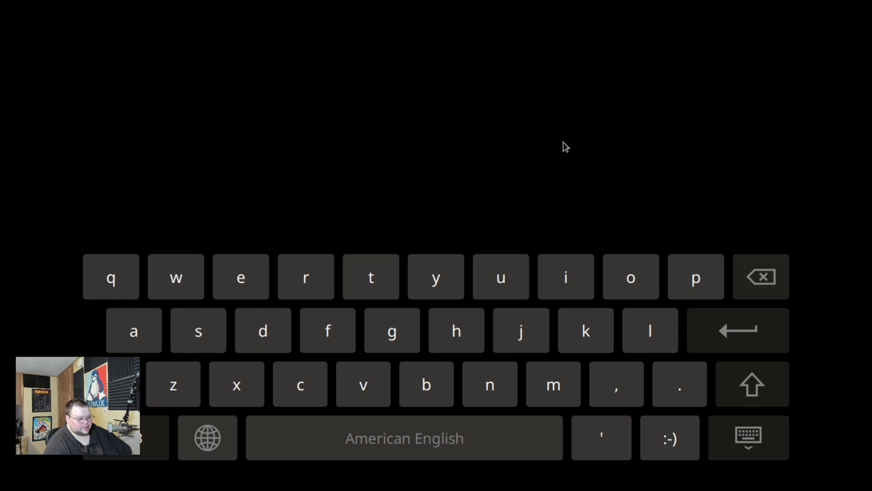
{"action": "left_click", "coordinate": [486, 5]}
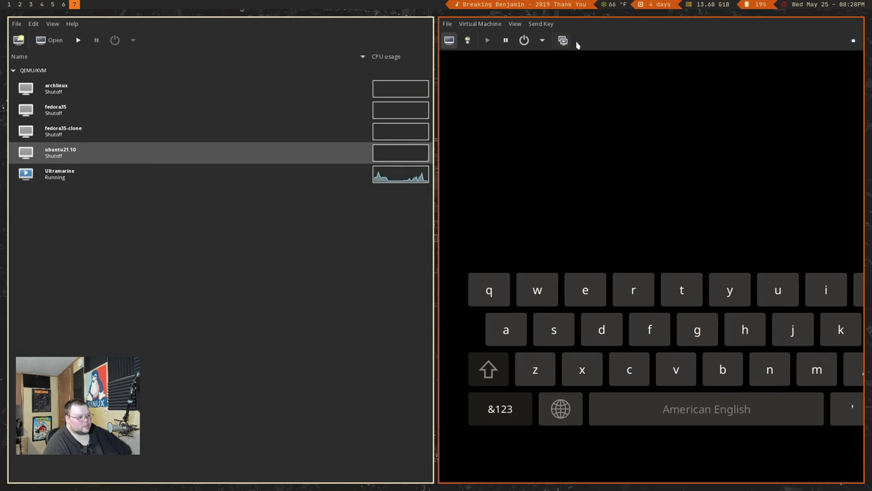
{"action": "left_click", "coordinate": [853, 40]}
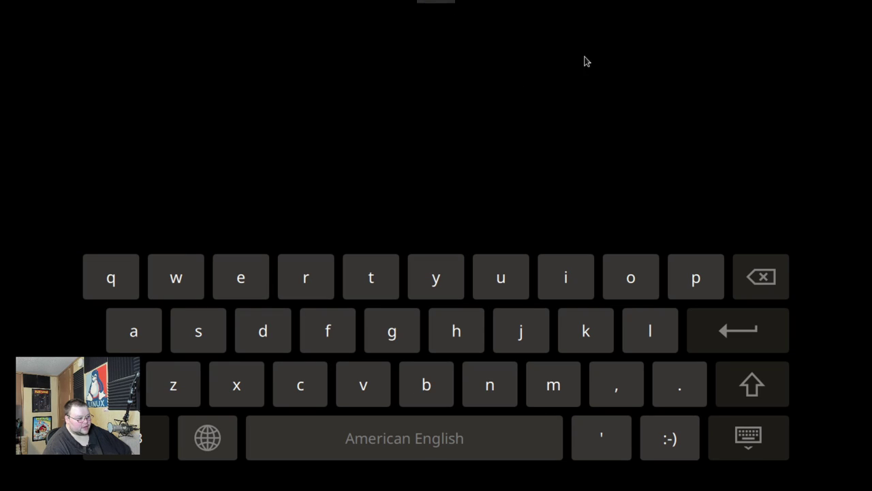
{"action": "left_click", "coordinate": [746, 438]}
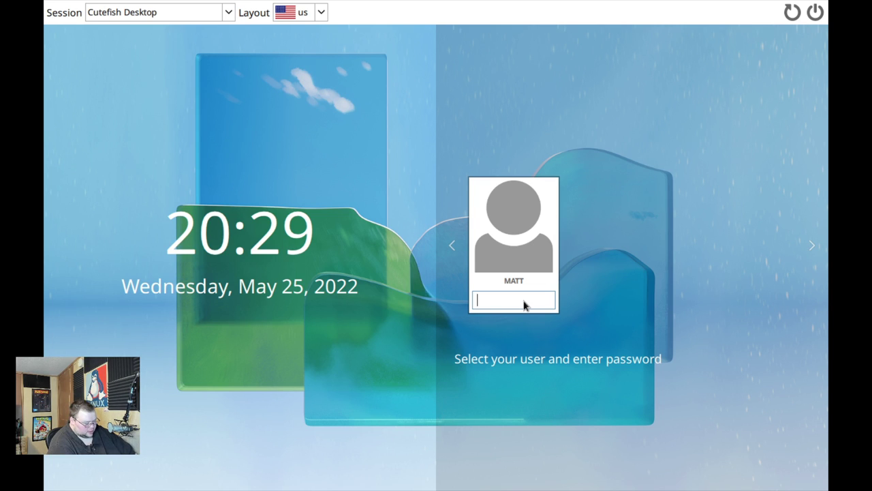
Enter the account password at the SDDM login screen to sign in
{"action": "type", "text": "••"}
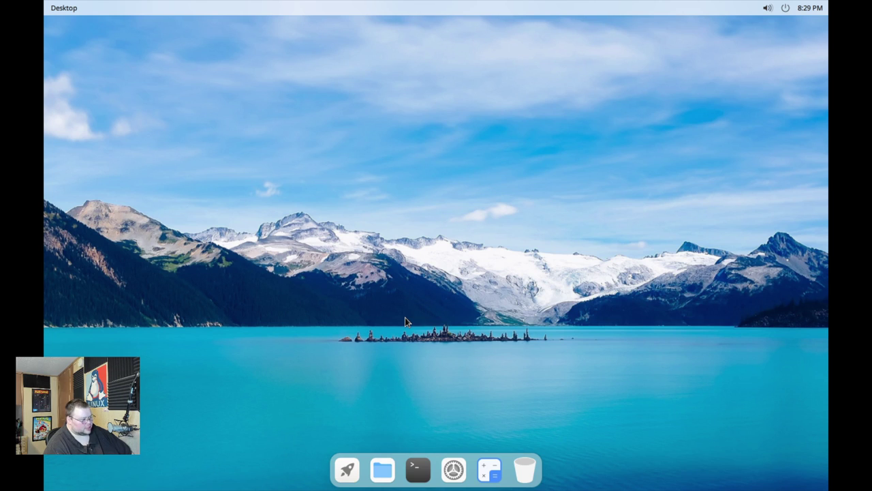
Open a terminal window and switch the desktop to dark mode
{"action": "left_click", "coordinate": [422, 467]}
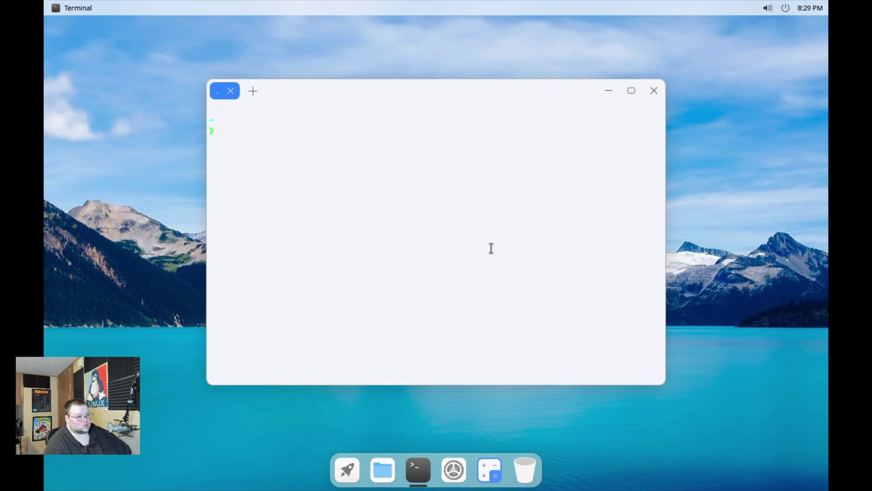
{"action": "left_click", "coordinate": [782, 8]}
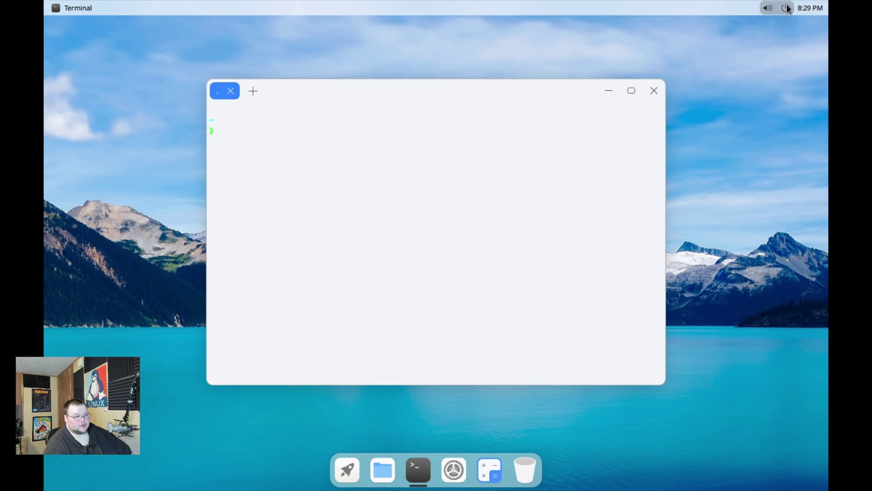
{"action": "left_click", "coordinate": [706, 99]}
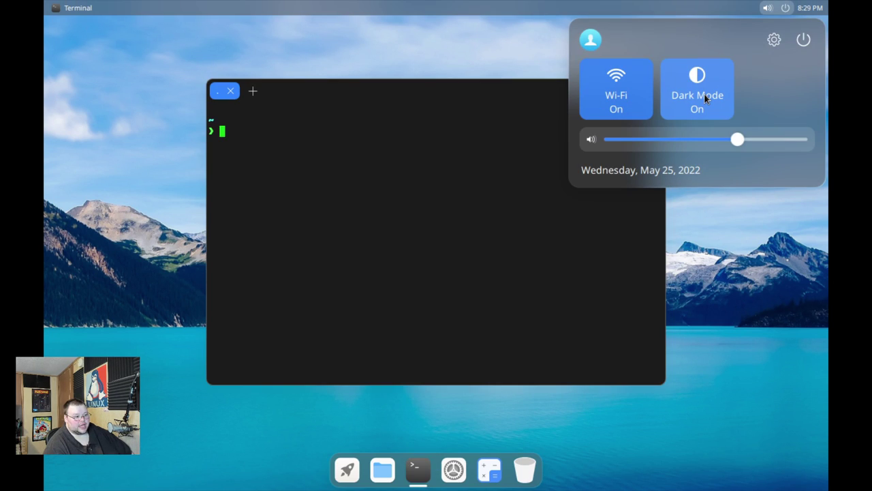
{"action": "left_click", "coordinate": [400, 82]}
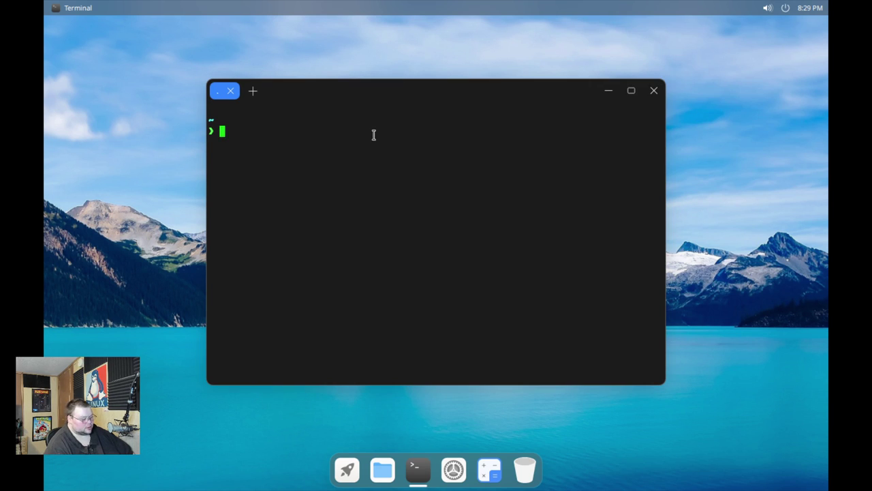
Run neofetch, abort the command-not-found lookup, then run 'sudo dnf install neofetch'
{"action": "type", "text": "neofet"}
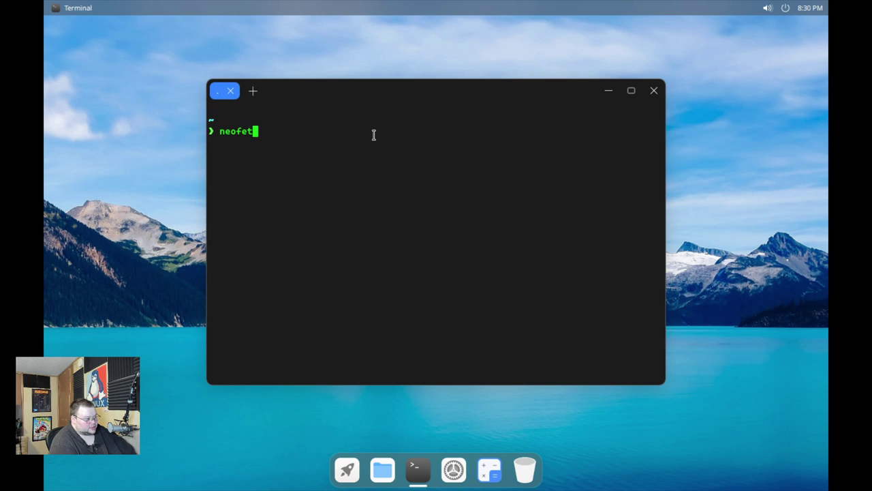
{"action": "type", "text": "ch"}
{"action": "key", "text": "Return"}
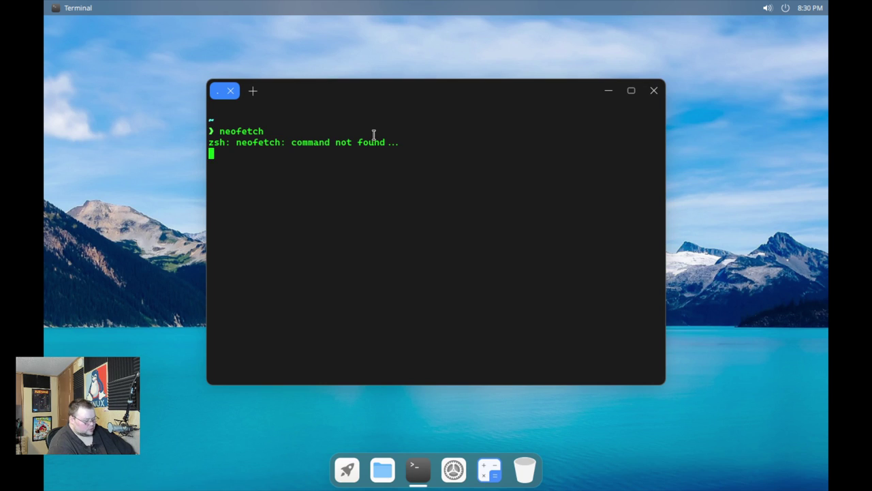
{"action": "key", "text": "ctrl+c"}
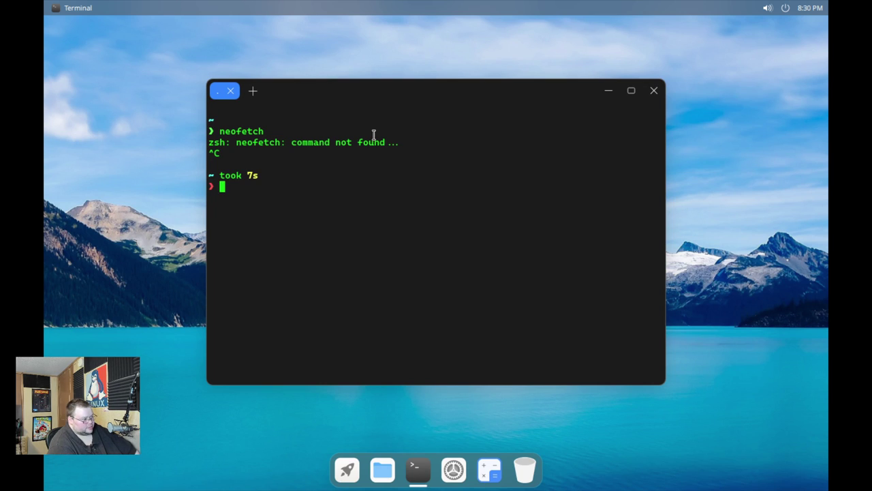
{"action": "type", "text": "sud"}
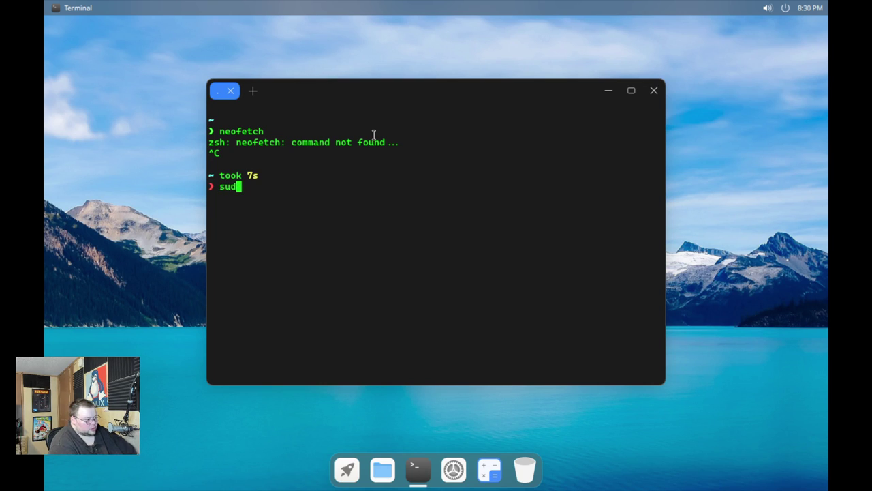
{"action": "type", "text": "o dnf install"}
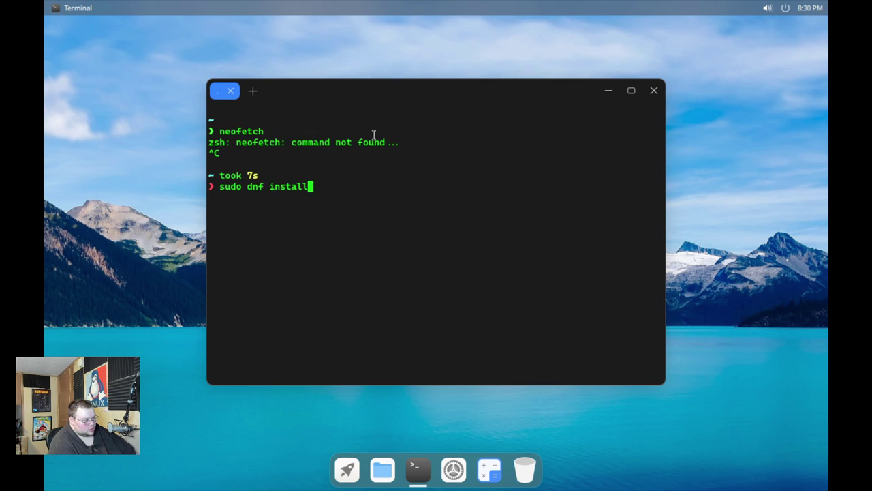
{"action": "type", "text": " neofetch"}
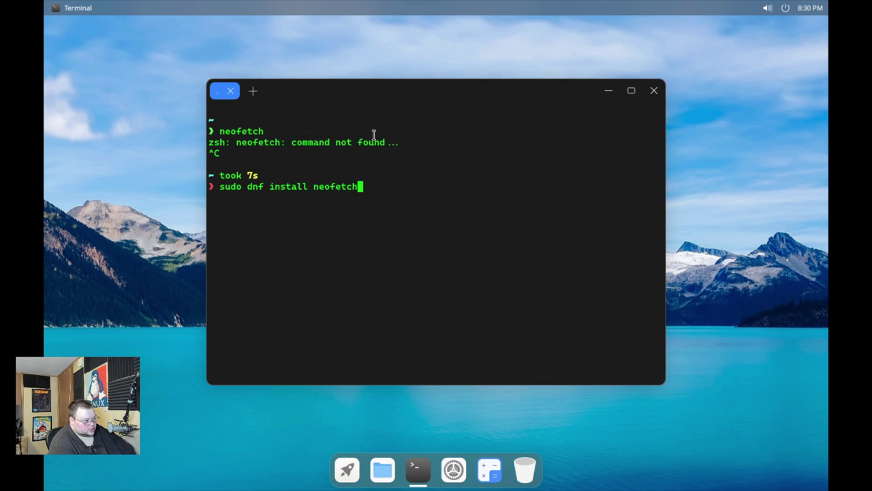
{"action": "key", "text": "Return"}
{"action": "key", "text": "Return"}
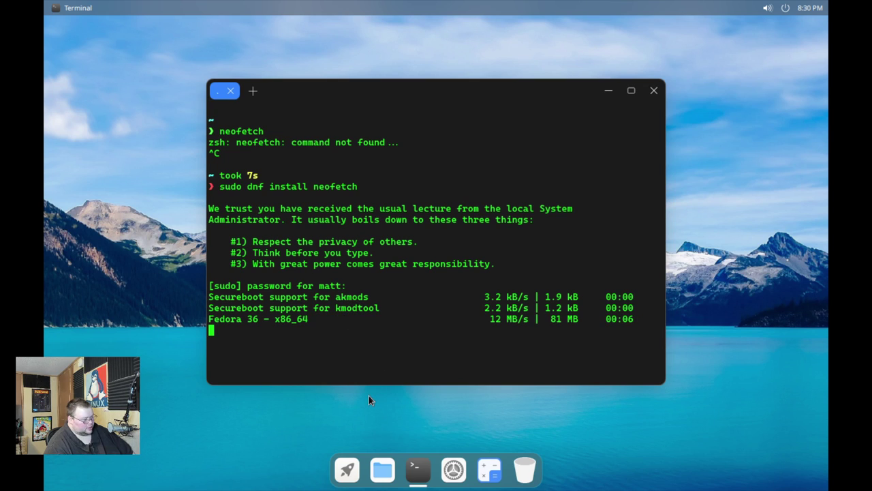
Open the file manager on the home folder and arrange it beside the terminal
{"action": "left_click_drag", "start_coordinate": [416, 86], "coordinate": [539, 60]}
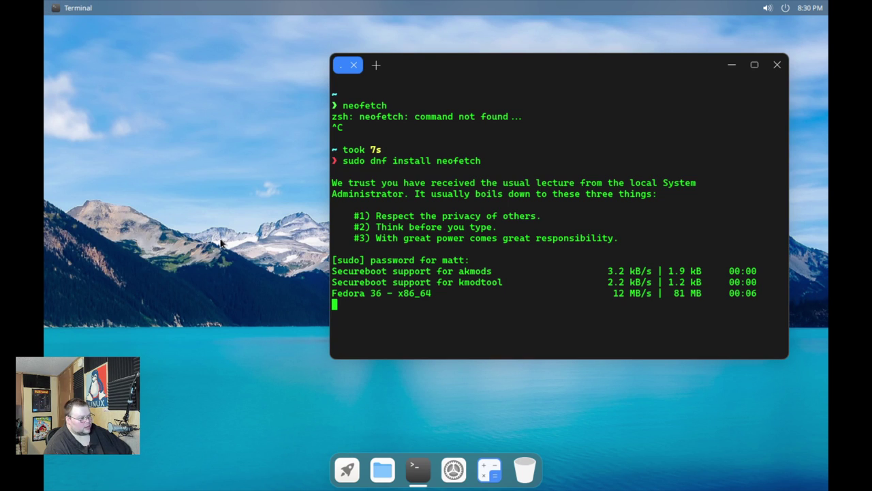
{"action": "left_click", "coordinate": [380, 471]}
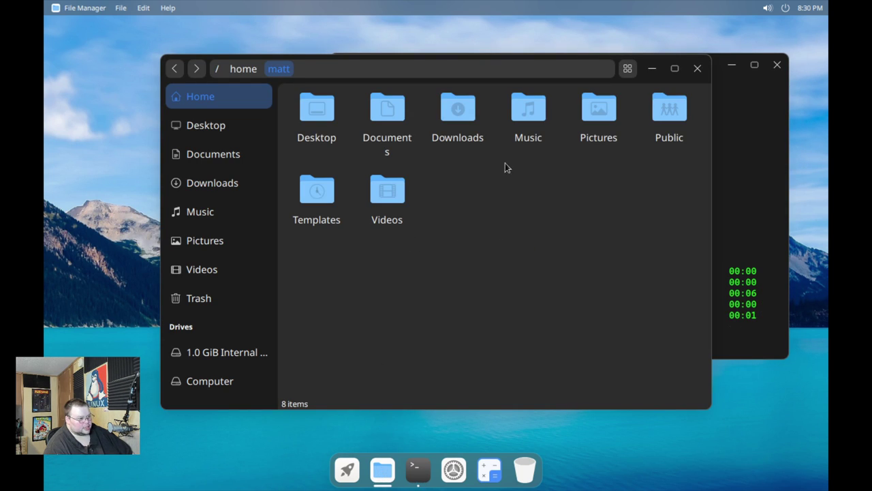
{"action": "left_click_drag", "start_coordinate": [639, 80], "coordinate": [567, 82]}
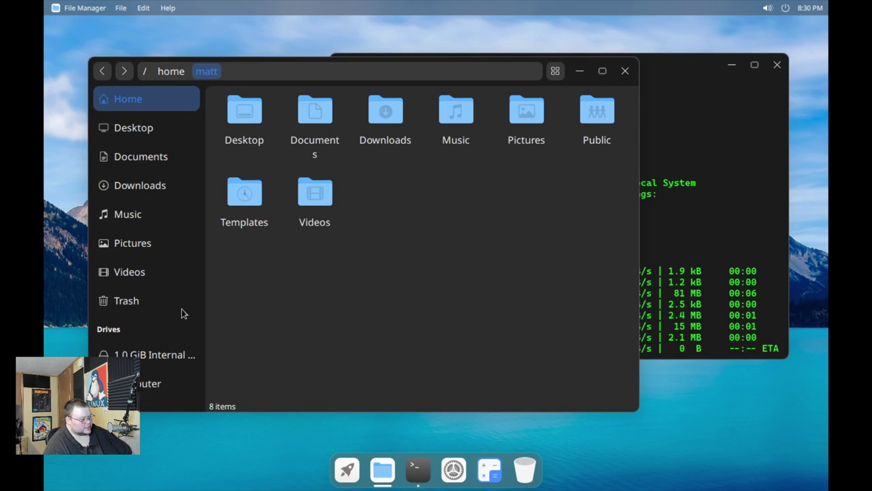
{"action": "left_click", "coordinate": [581, 71]}
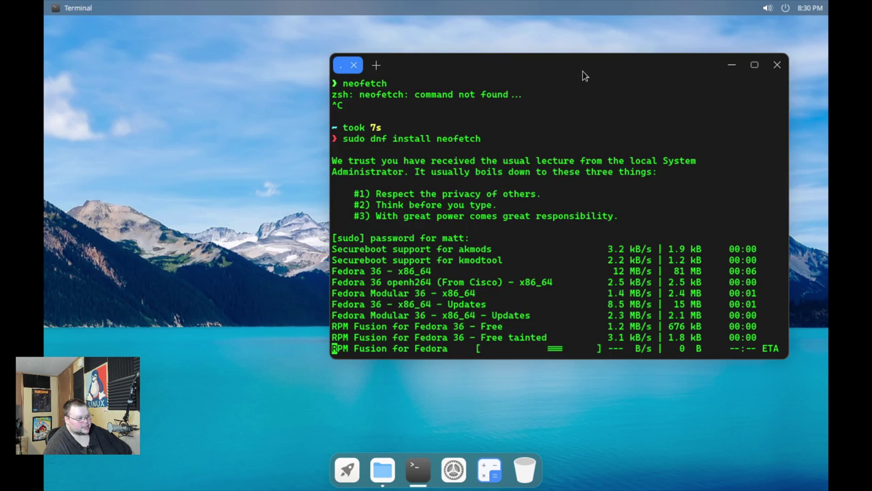
{"action": "left_click", "coordinate": [382, 470]}
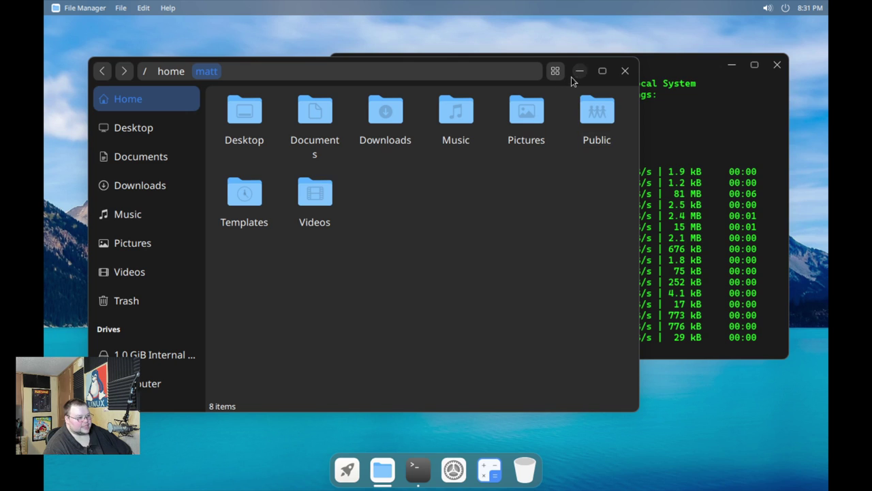
{"action": "left_click_drag", "start_coordinate": [573, 81], "coordinate": [549, 73]}
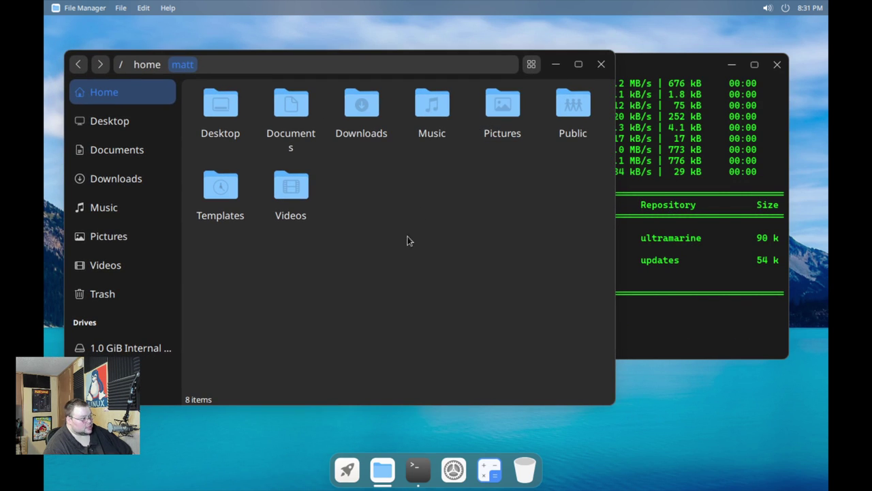
Confirm the neofetch install with y, clear the screen and run neofetch
{"action": "key", "text": "alt+Tab"}
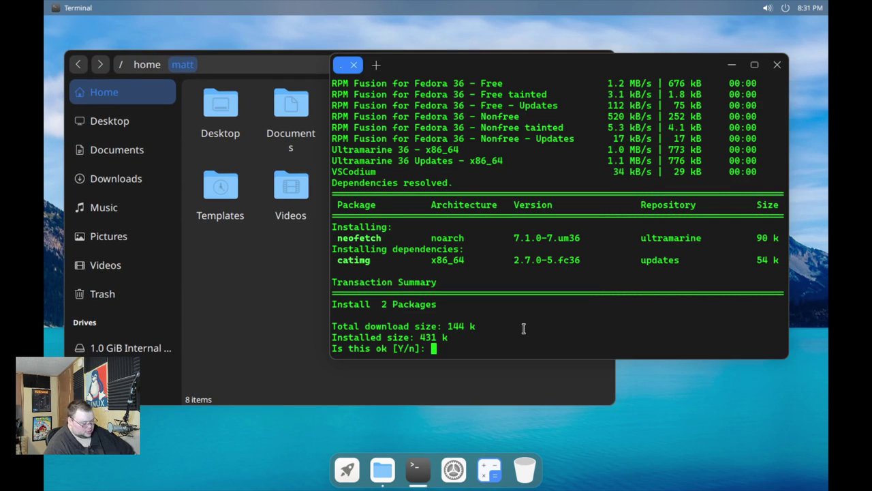
{"action": "type", "text": "y"}
{"action": "key", "text": "Return"}
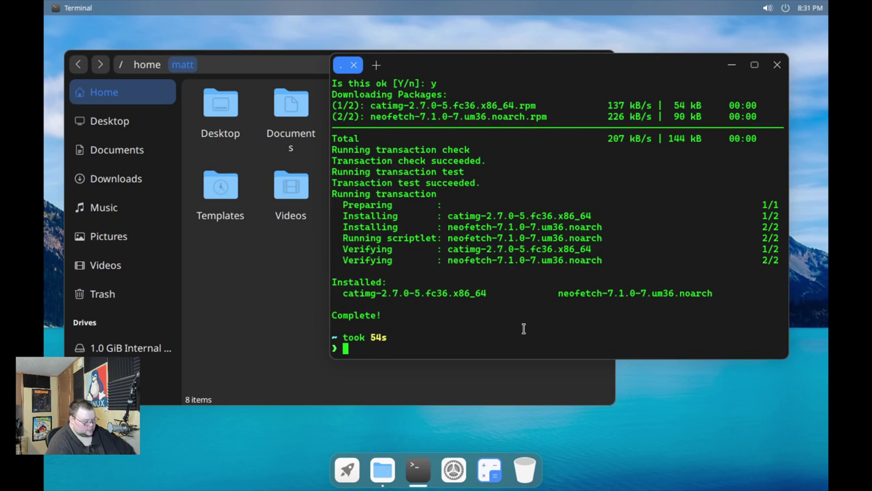
{"action": "key", "text": "ctrl+l"}
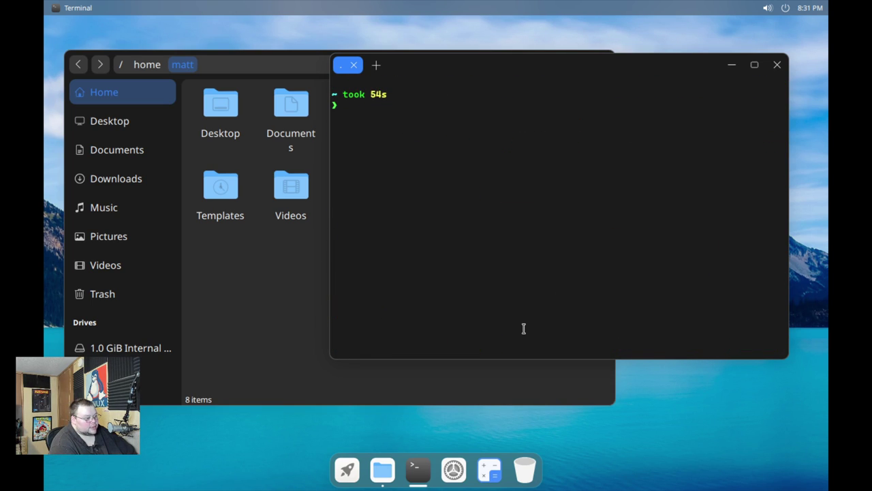
{"action": "type", "text": "neofetch"}
{"action": "key", "text": "Return"}
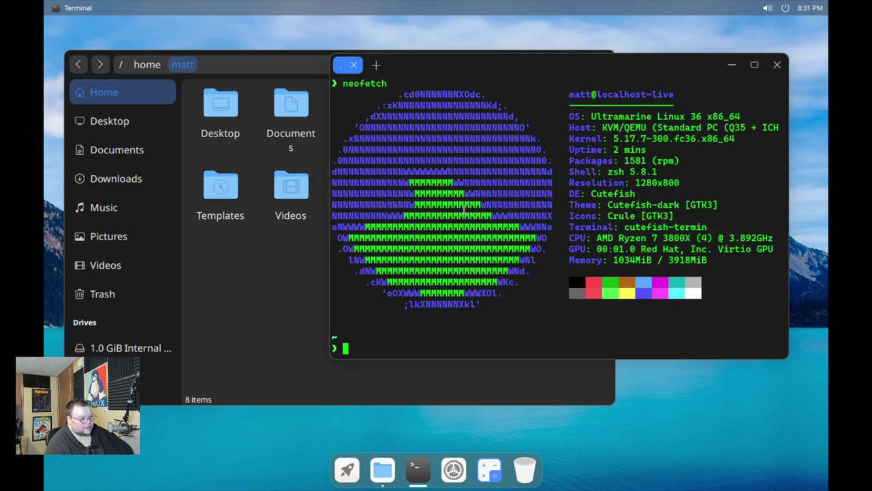
Highlight the OS, Shell, DE and Terminal values in neofetch's output, then close the terminal
{"action": "left_click_drag", "start_coordinate": [590, 117], "coordinate": [658, 118]}
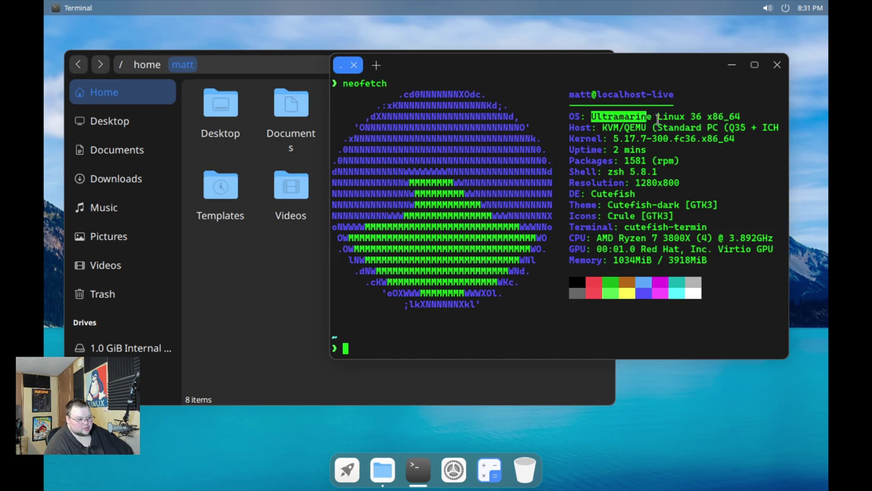
{"action": "left_click_drag", "start_coordinate": [602, 172], "coordinate": [654, 171]}
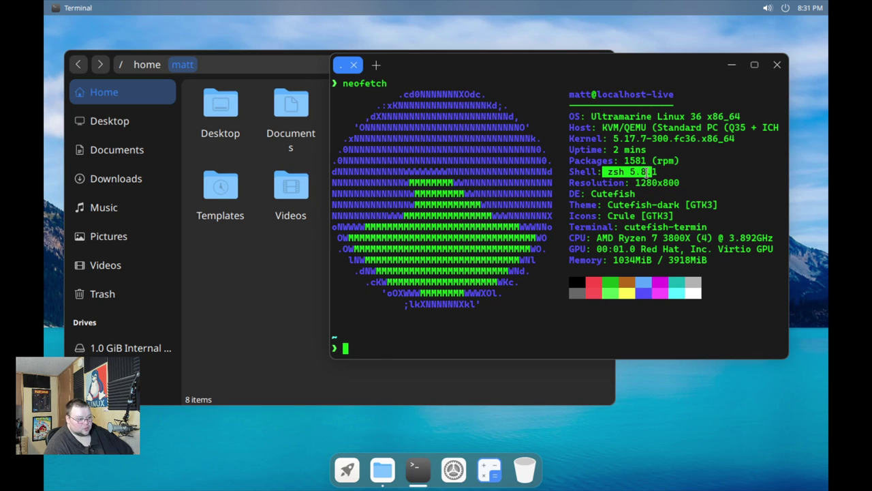
{"action": "left_click_drag", "start_coordinate": [592, 193], "coordinate": [627, 193]}
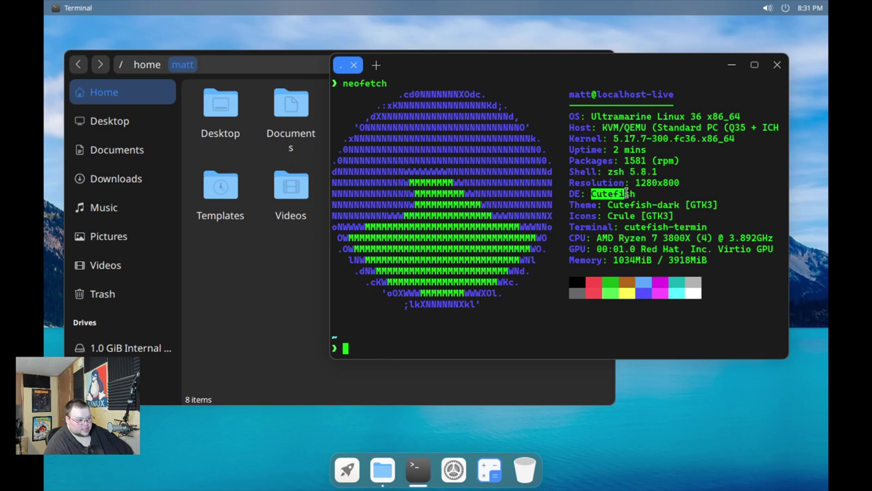
{"action": "left_click_drag", "start_coordinate": [619, 227], "coordinate": [697, 229]}
{"action": "left_click_drag", "start_coordinate": [626, 69], "coordinate": [589, 107]}
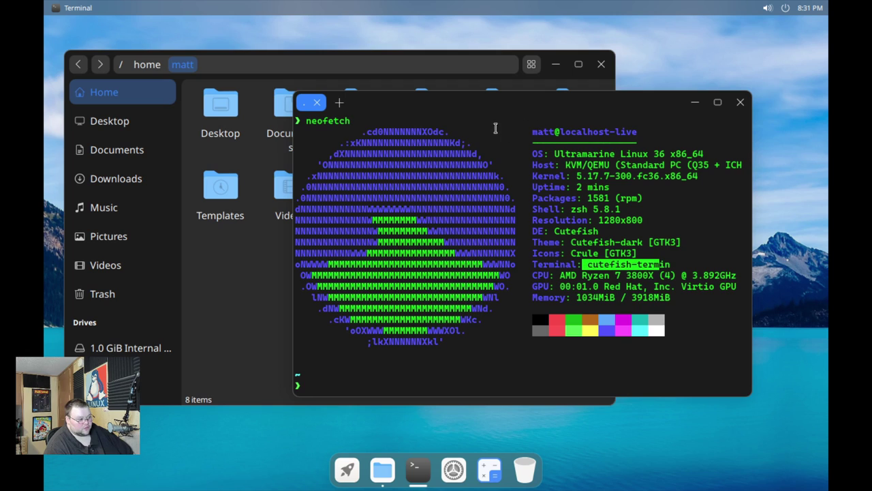
{"action": "left_click_drag", "start_coordinate": [532, 110], "coordinate": [588, 121]}
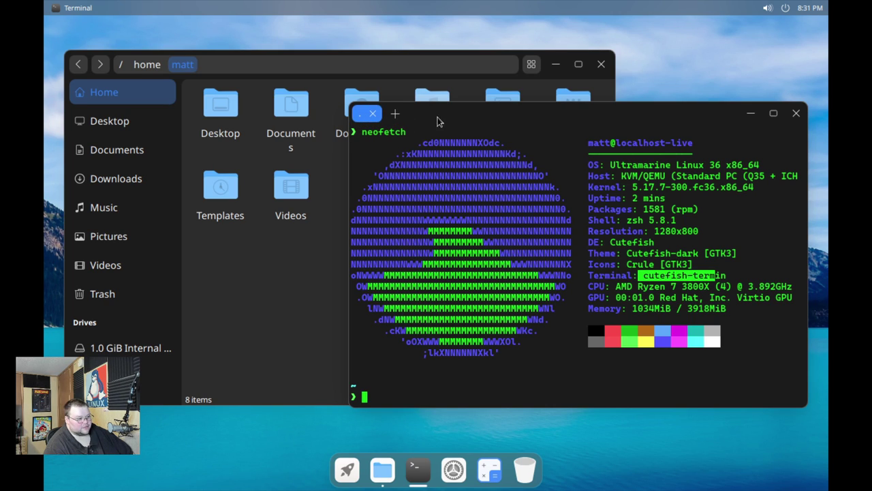
{"action": "left_click", "coordinate": [372, 113]}
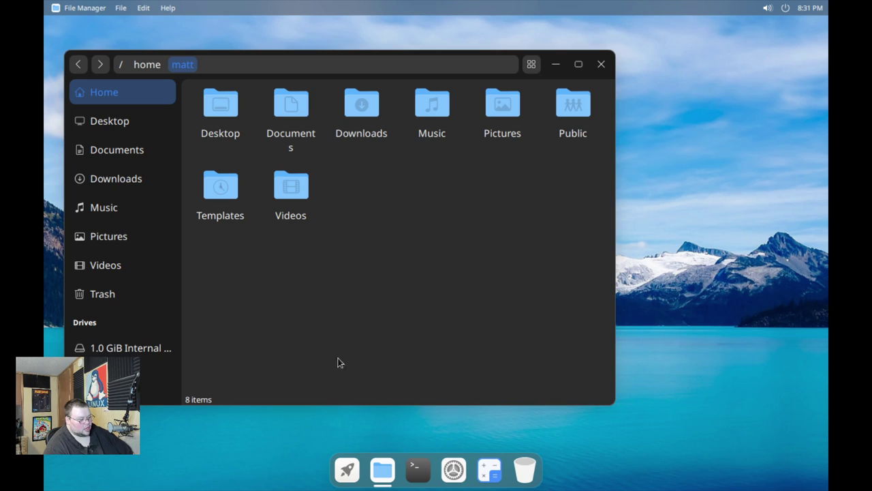
Open a new terminal and run 'sudo dnf up', accepting the 87-package update
{"action": "left_click", "coordinate": [416, 469]}
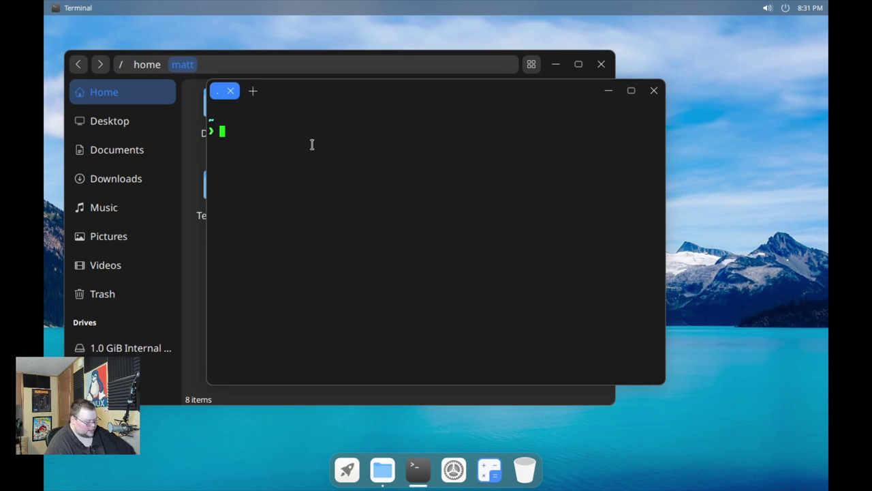
{"action": "type", "text": "sudo dnf update"}
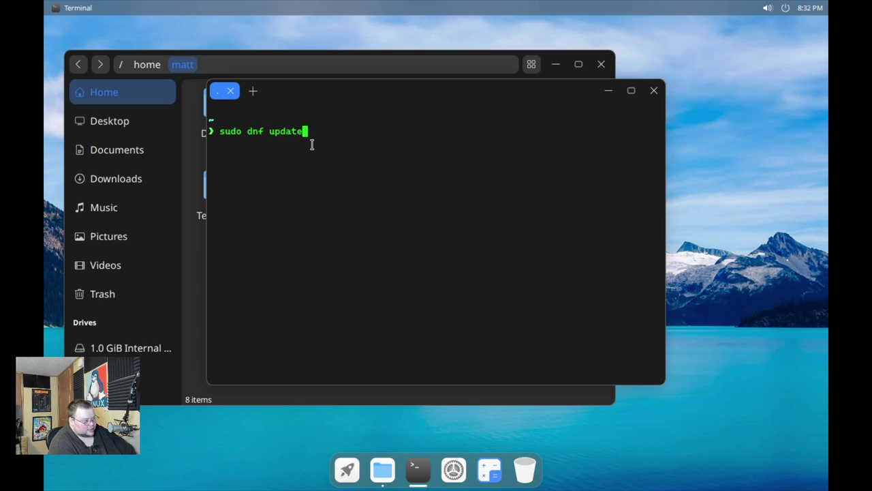
{"action": "key", "text": "Return"}
{"action": "key", "text": "Return"}
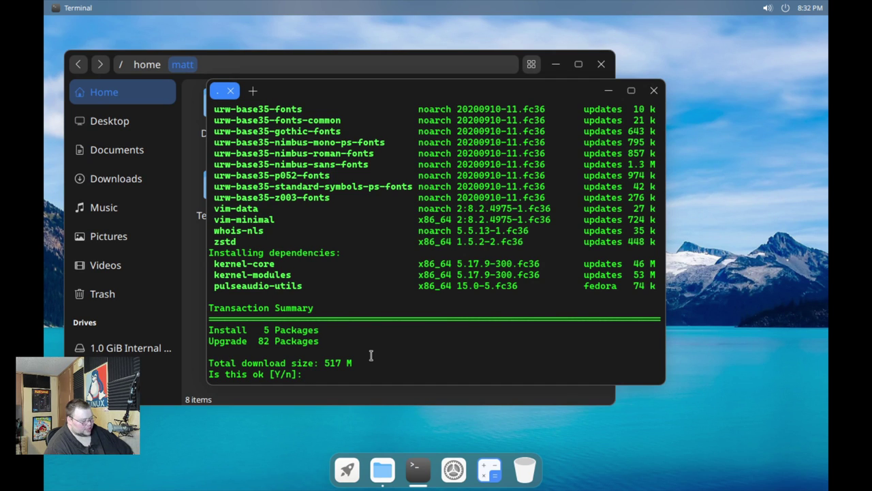
{"action": "type", "text": "y"}
{"action": "key", "text": "Return"}
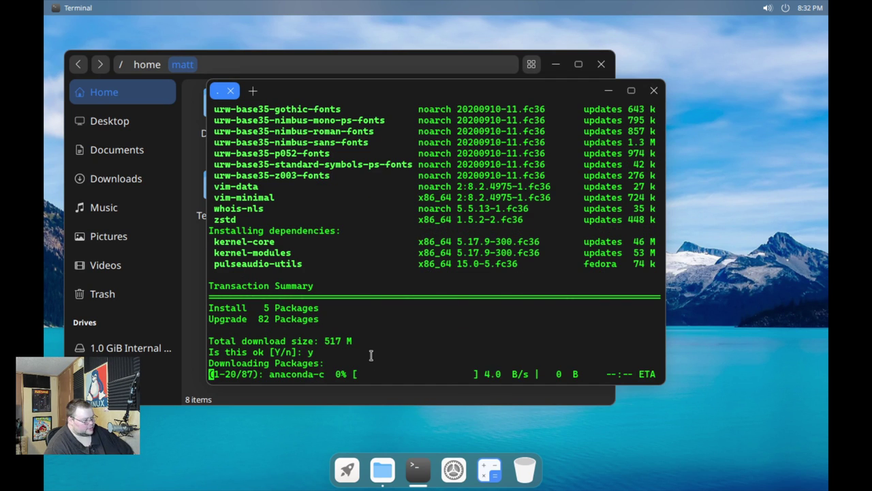
Add a second terminal tab, switch between it and the update's progress, and reposition the window
{"action": "left_click", "coordinate": [253, 91]}
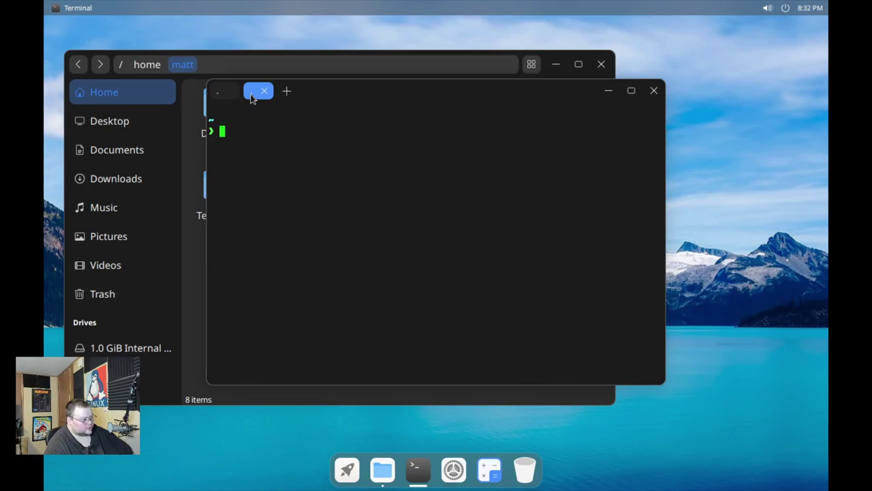
{"action": "left_click", "coordinate": [222, 92]}
{"action": "left_click", "coordinate": [253, 91]}
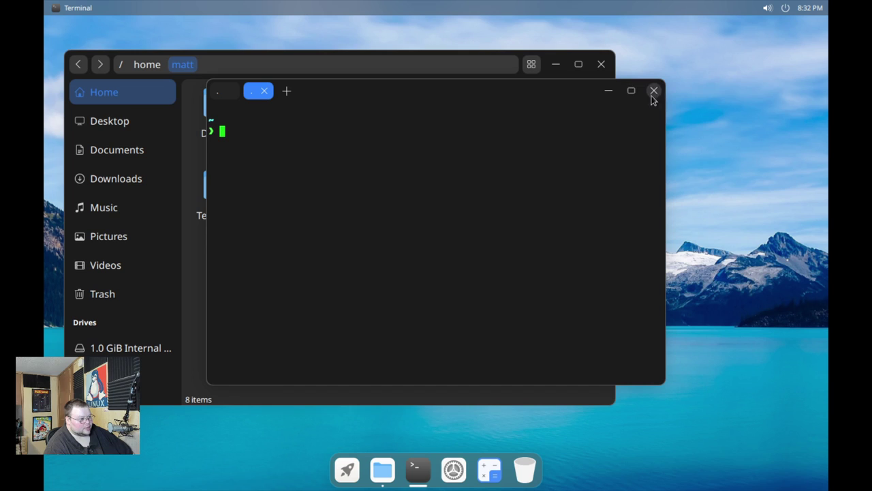
{"action": "left_click", "coordinate": [218, 95]}
{"action": "left_click", "coordinate": [258, 96]}
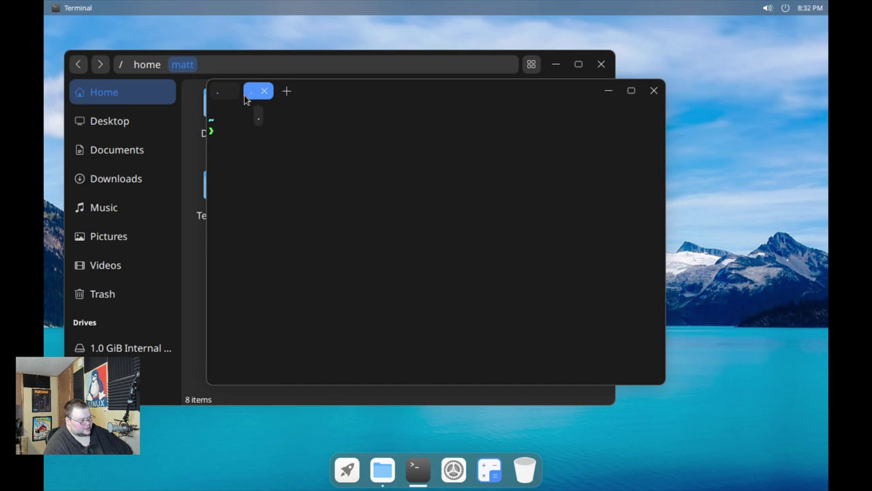
{"action": "left_click", "coordinate": [222, 95]}
{"action": "left_click", "coordinate": [254, 91]}
{"action": "left_click_drag", "start_coordinate": [361, 95], "coordinate": [429, 102]}
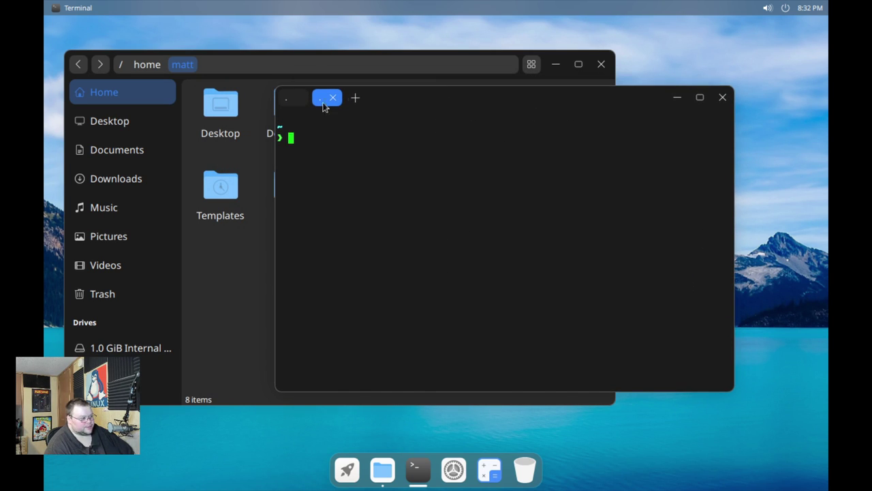
{"action": "left_click", "coordinate": [288, 97]}
{"action": "left_click_drag", "start_coordinate": [504, 99], "coordinate": [581, 123]}
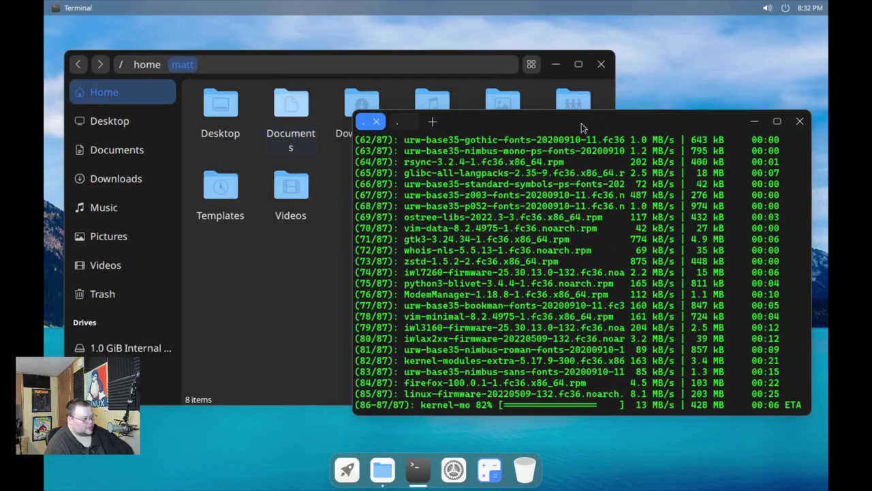
Open system settings and try the Display page, which keeps landing on WLAN
{"action": "left_click", "coordinate": [454, 469]}
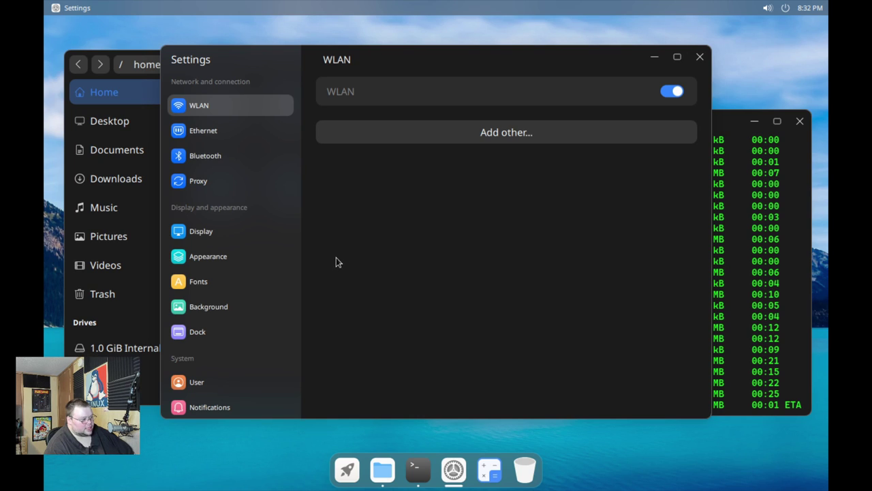
{"action": "scroll", "coordinate": [254, 249], "scroll_direction": "down", "scroll_amount": 3}
{"action": "scroll", "coordinate": [252, 252], "scroll_direction": "up", "scroll_amount": 3}
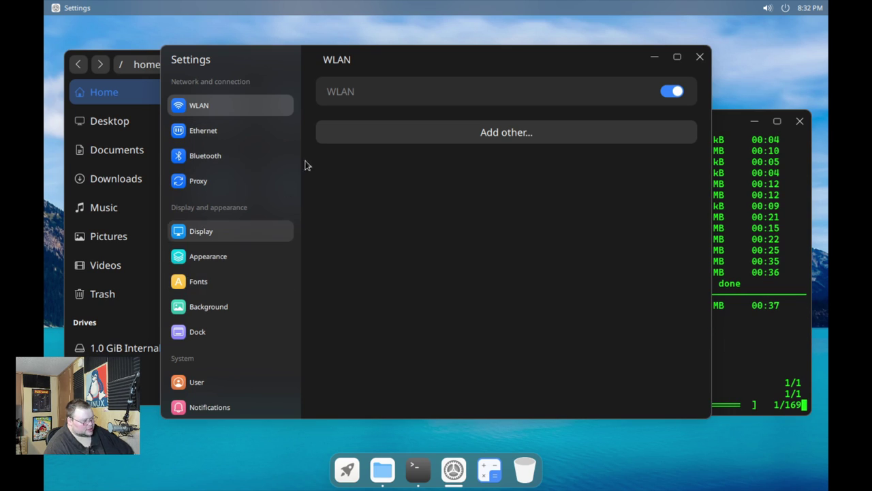
{"action": "left_click", "coordinate": [231, 238]}
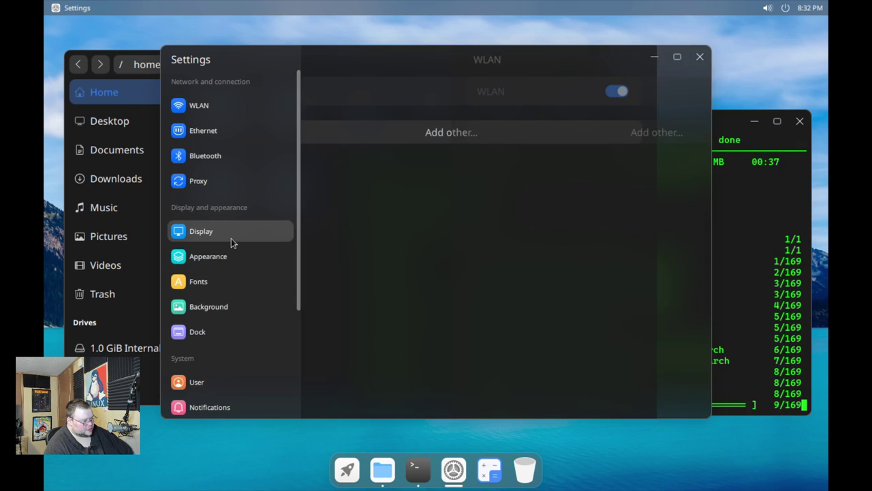
{"action": "left_click", "coordinate": [207, 107]}
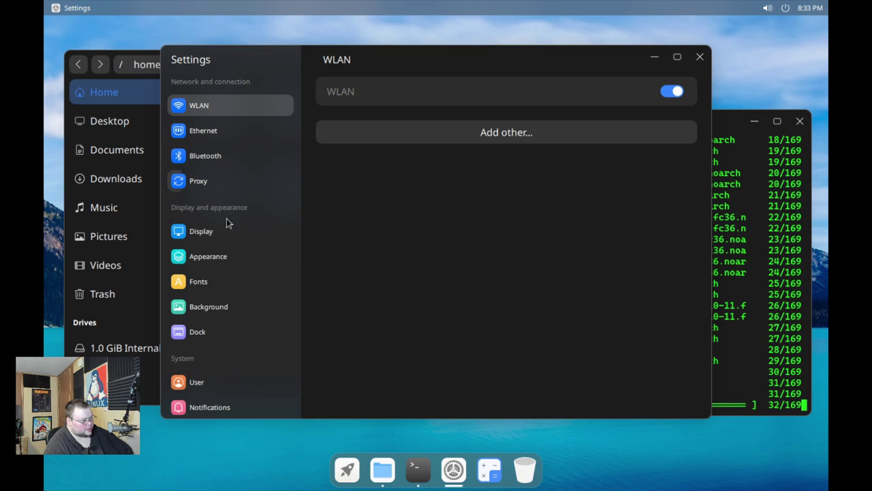
{"action": "left_click", "coordinate": [220, 237]}
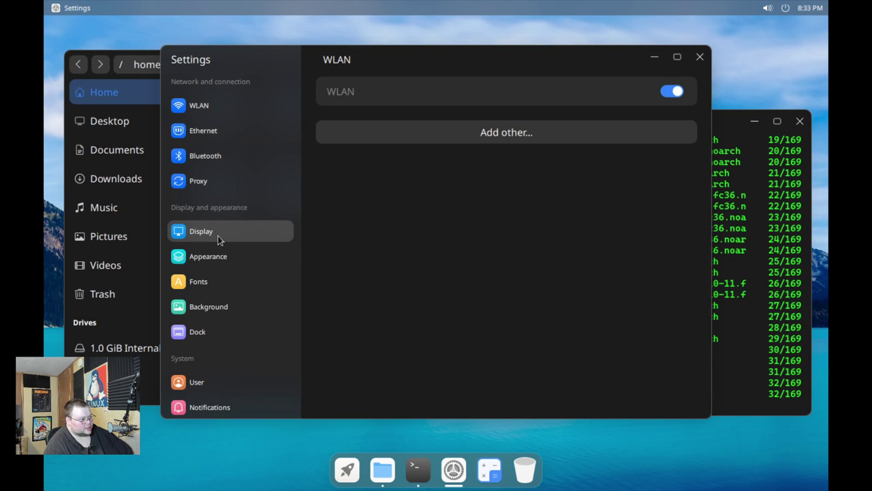
On the Appearance page, change the accent colour from blue to red, then purple
{"action": "left_click", "coordinate": [204, 259]}
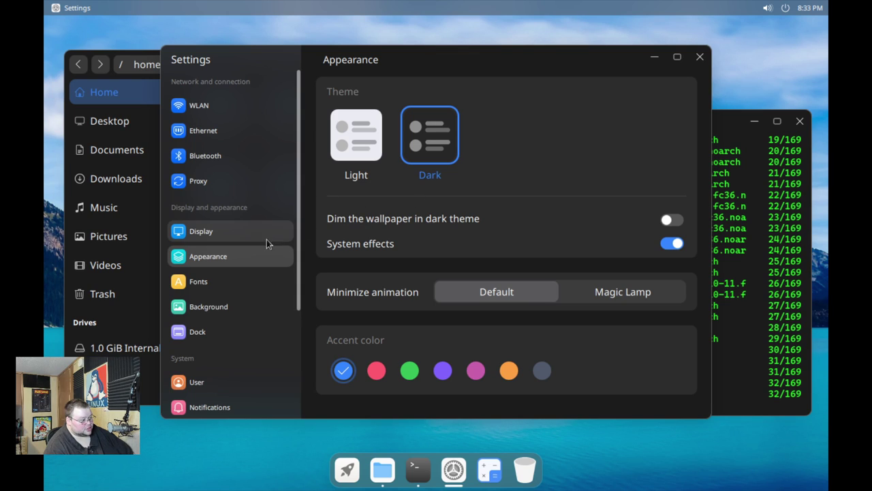
{"action": "left_click", "coordinate": [233, 238]}
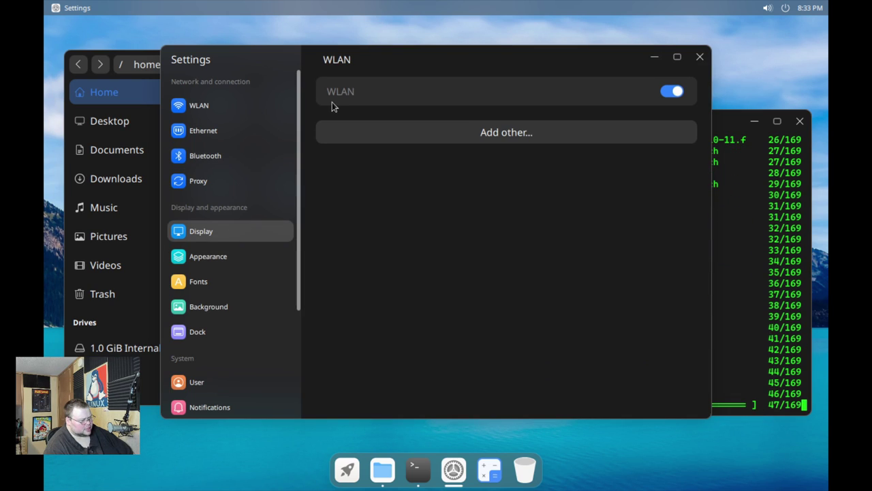
{"action": "left_click", "coordinate": [229, 257]}
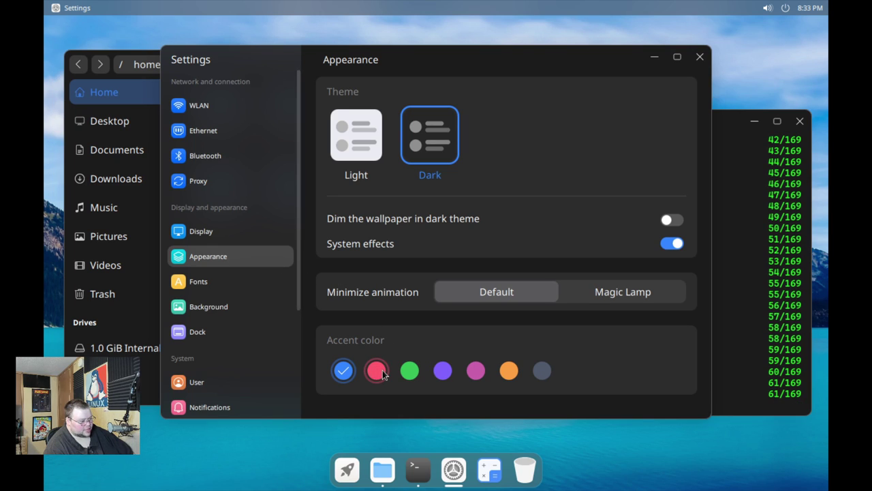
{"action": "left_click", "coordinate": [375, 372]}
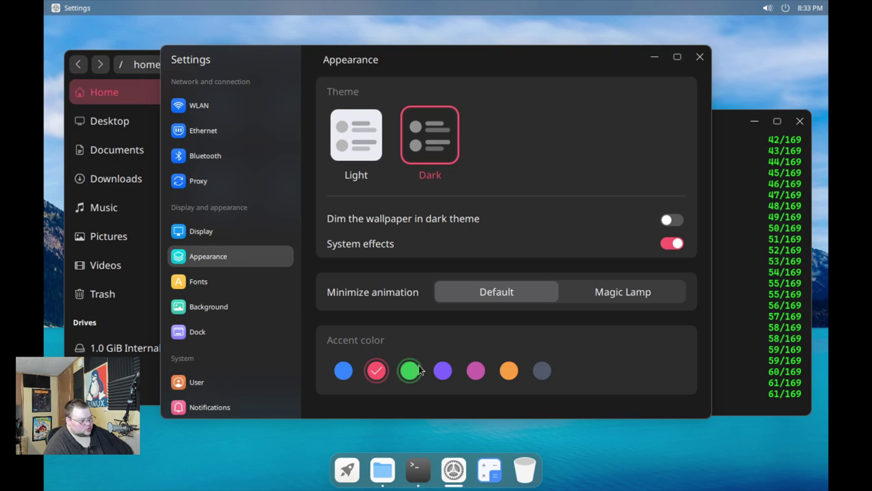
{"action": "left_click", "coordinate": [443, 370]}
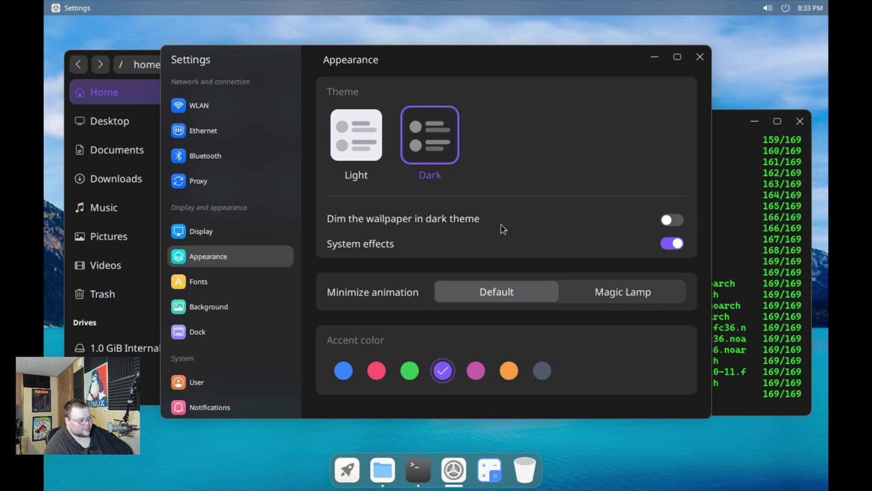
Look through the Fonts page, then the Background wallpaper page
{"action": "left_click", "coordinate": [213, 284]}
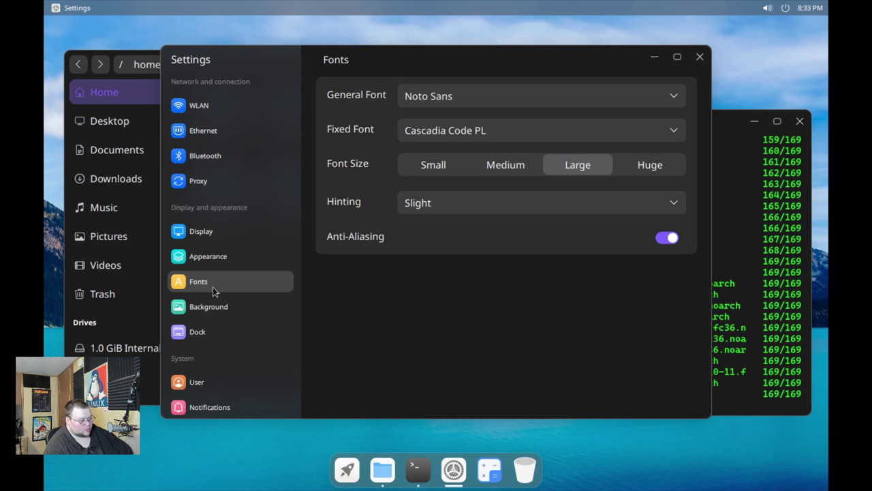
{"action": "left_click", "coordinate": [206, 308]}
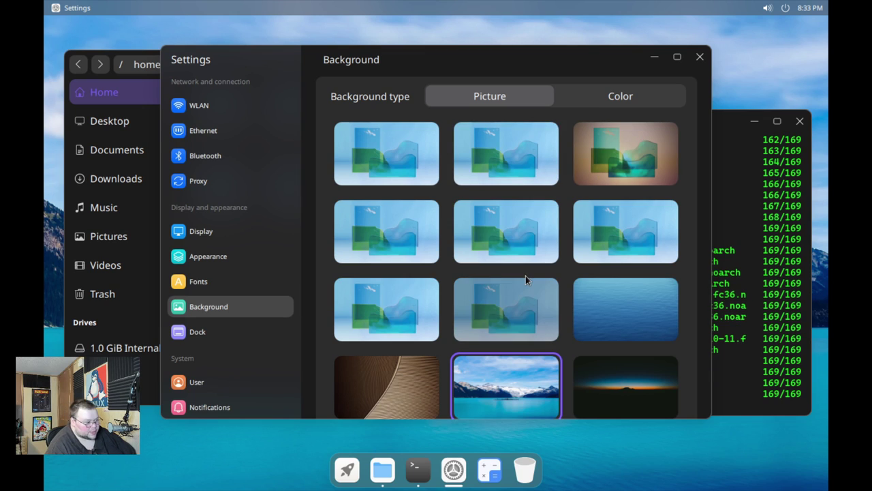
{"action": "scroll", "coordinate": [528, 272], "scroll_direction": "down", "scroll_amount": 3}
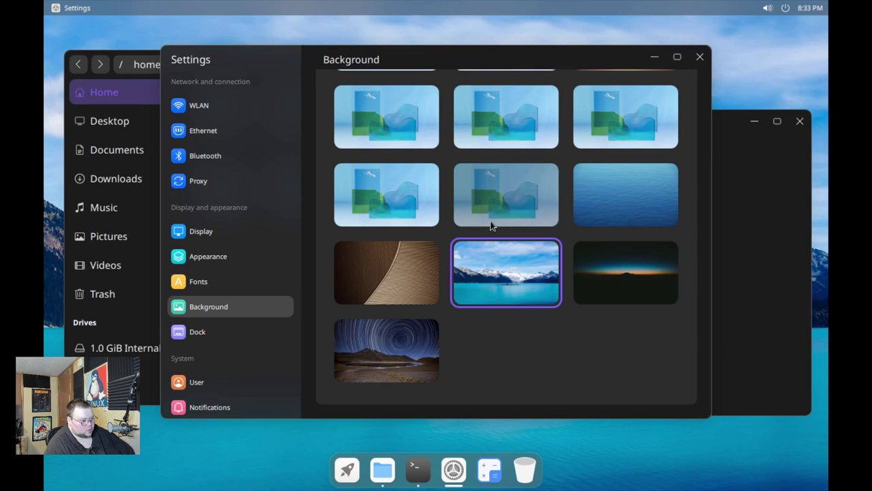
{"action": "scroll", "coordinate": [491, 228], "scroll_direction": "up", "scroll_amount": 3}
{"action": "scroll", "coordinate": [491, 227], "scroll_direction": "down", "scroll_amount": 3}
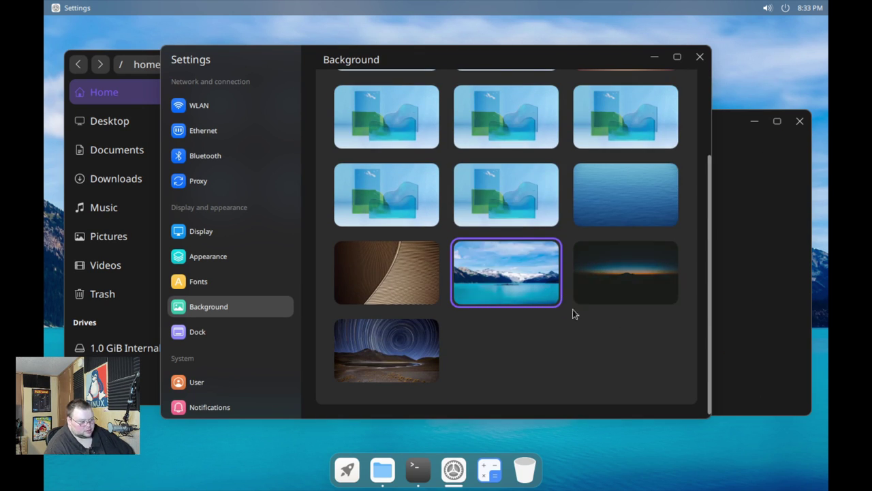
{"action": "scroll", "coordinate": [609, 245], "scroll_direction": "up", "scroll_amount": 3}
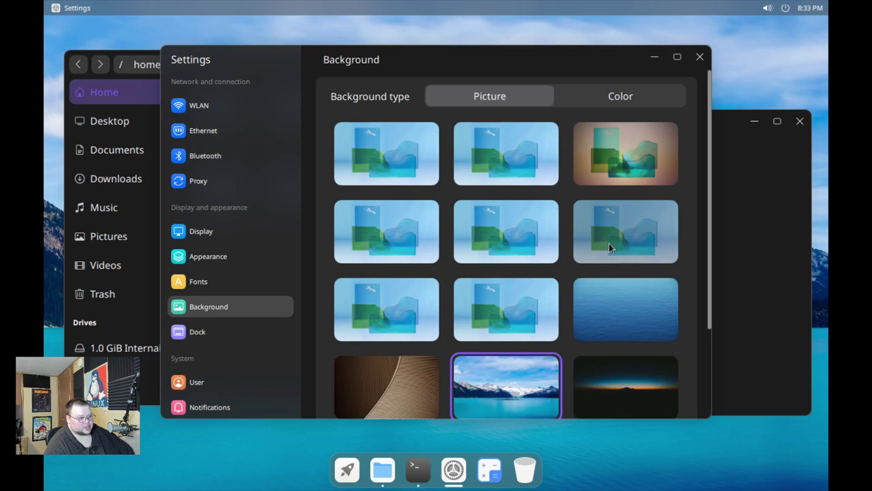
Set the brownish abstract picture as the wallpaper, then go to the Dock page
{"action": "left_click", "coordinate": [637, 96]}
{"action": "left_click", "coordinate": [515, 102]}
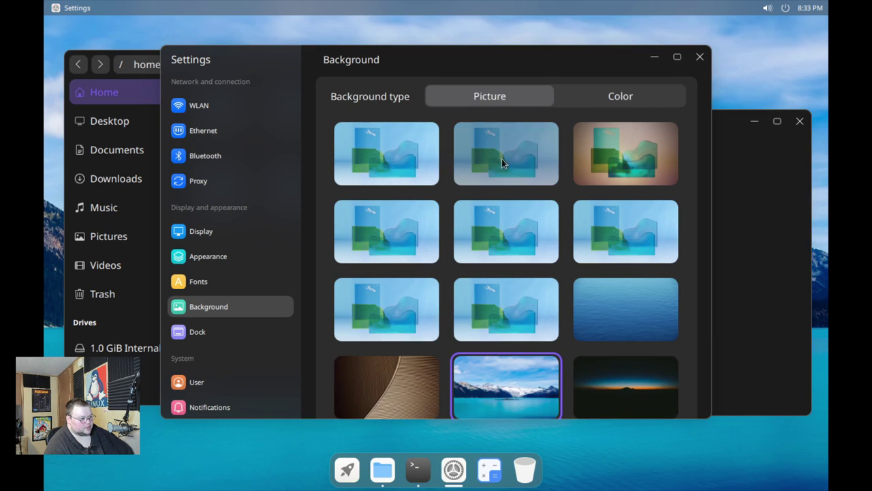
{"action": "left_click", "coordinate": [611, 158]}
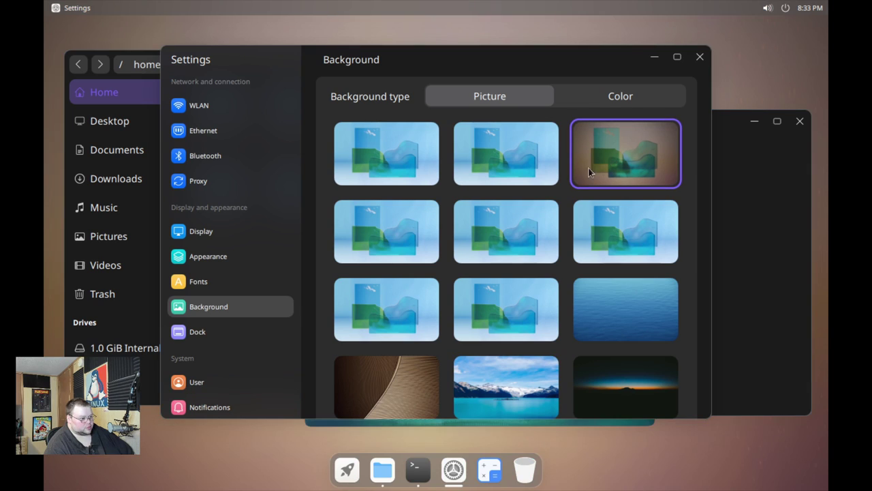
{"action": "left_click", "coordinate": [231, 327]}
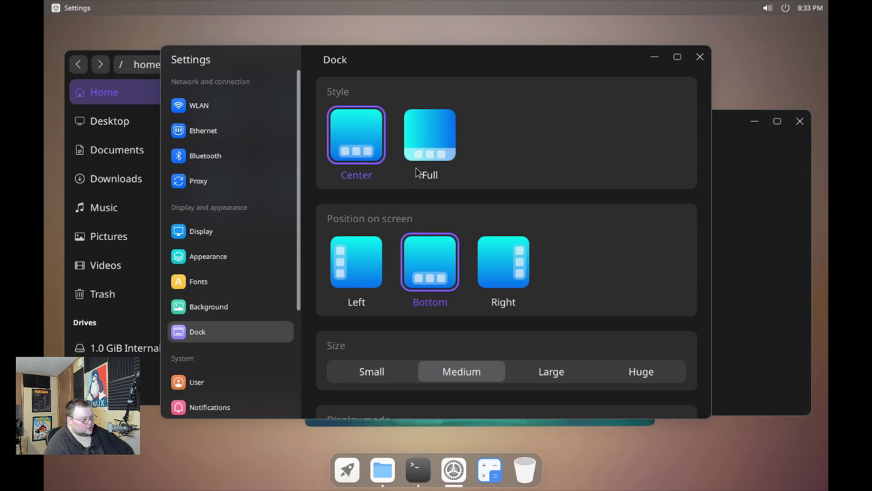
Try the Full dock style, restore Center, then attempt the Display page, which shows WLAN
{"action": "left_click", "coordinate": [438, 144]}
{"action": "left_click", "coordinate": [349, 156]}
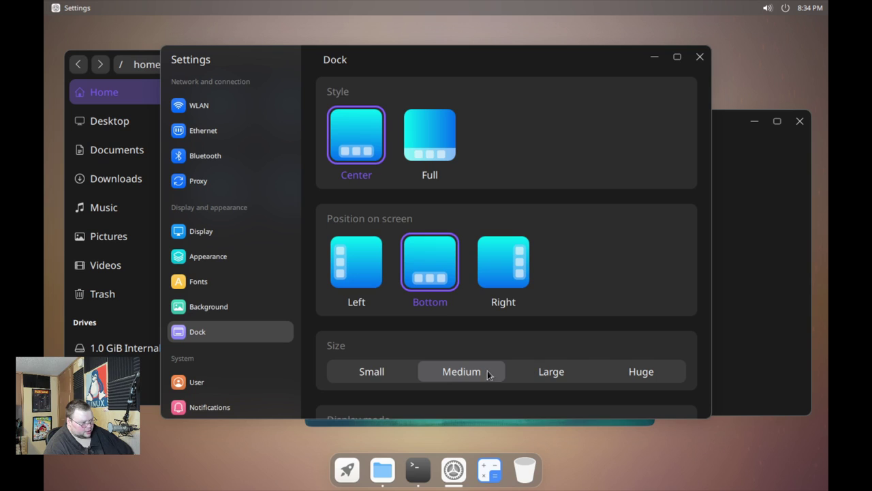
{"action": "scroll", "coordinate": [546, 333], "scroll_direction": "down", "scroll_amount": 2}
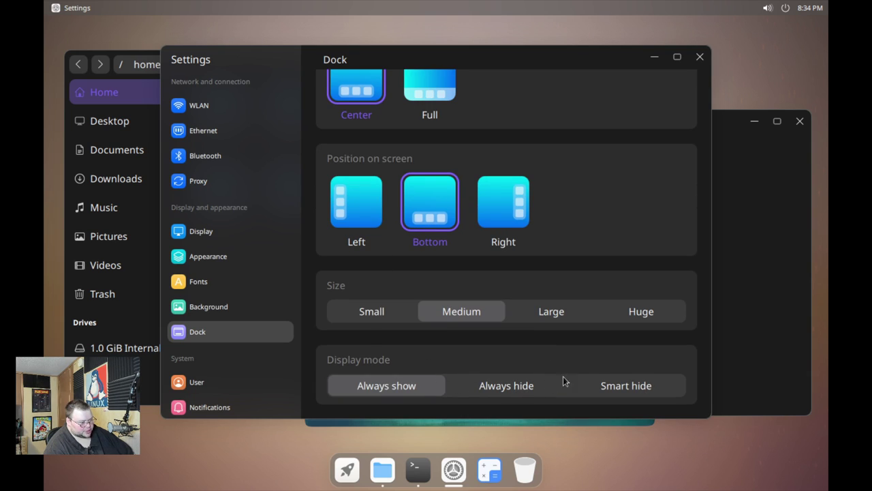
{"action": "scroll", "coordinate": [235, 309], "scroll_direction": "down", "scroll_amount": 5}
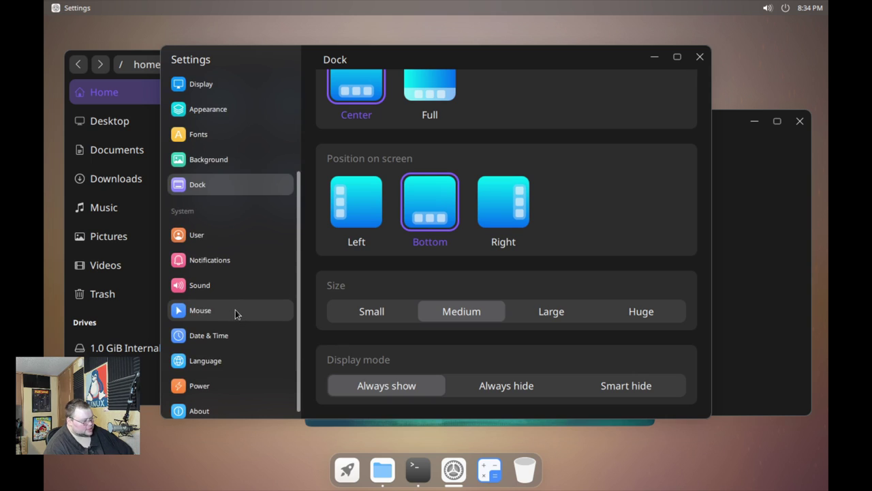
{"action": "scroll", "coordinate": [218, 198], "scroll_direction": "up", "scroll_amount": 5}
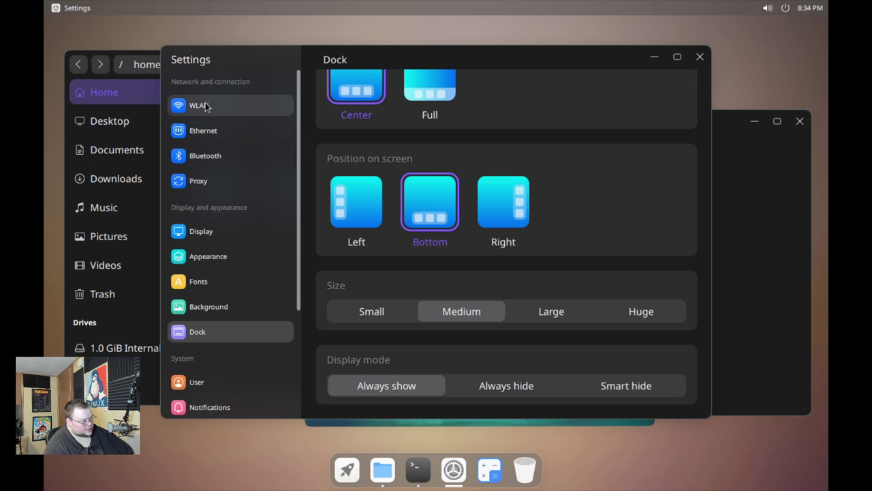
{"action": "left_click", "coordinate": [210, 232]}
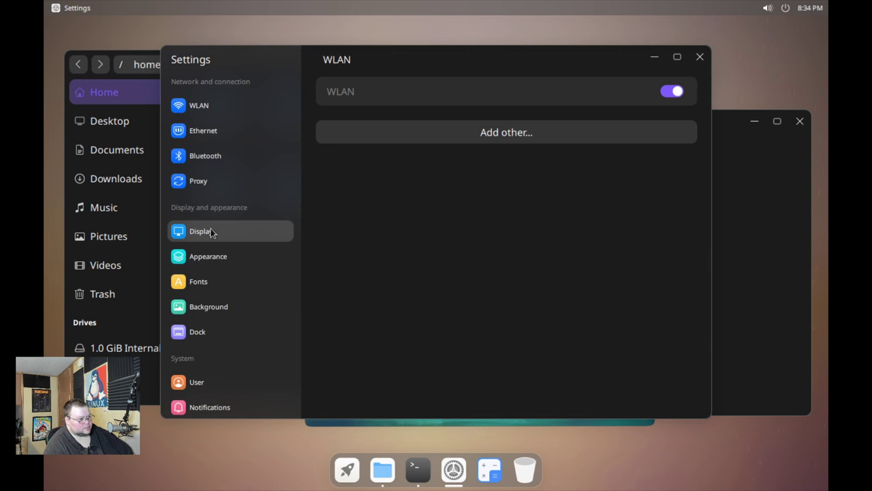
{"action": "left_click", "coordinate": [209, 233]}
{"action": "left_click", "coordinate": [206, 232]}
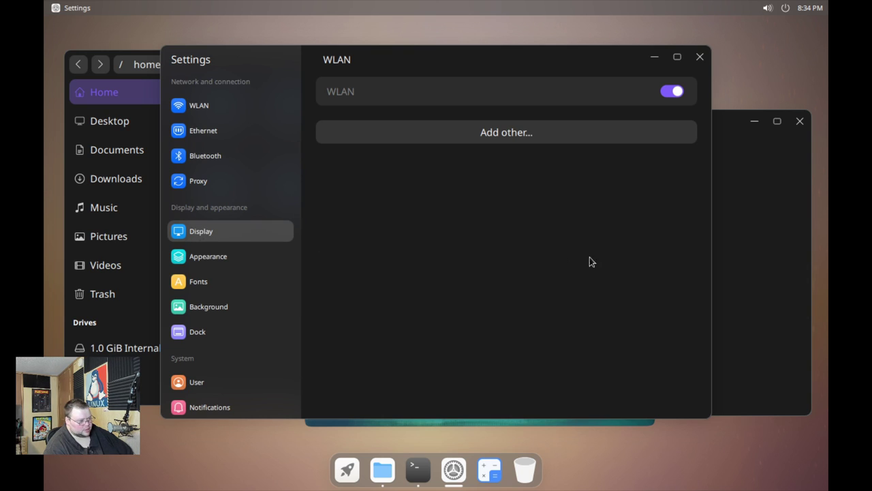
Try xrandr -s 1920x1080, cancel the offer to install the missing xrandr package, and refocus the terminal
{"action": "type", "text": "xr"}
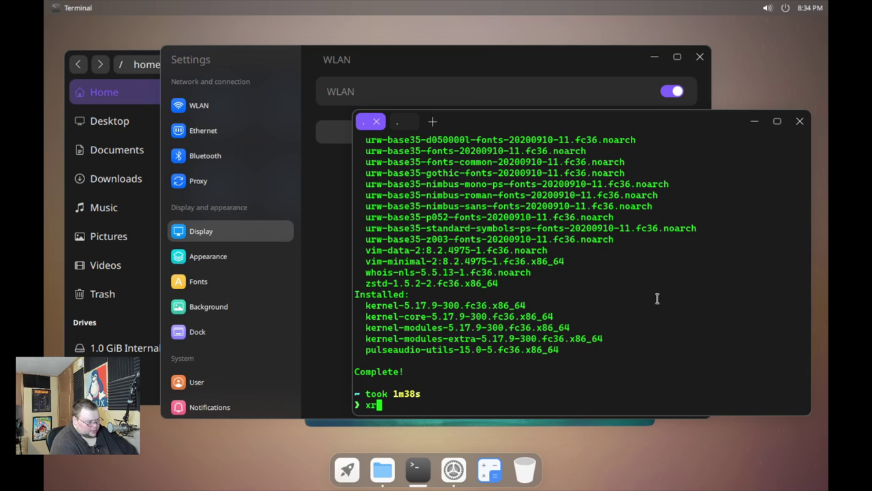
{"action": "type", "text": "andr -s 19"}
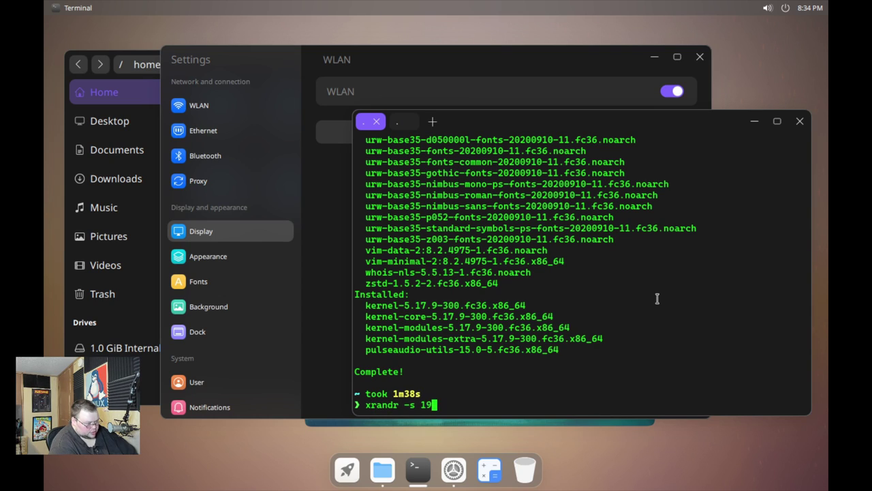
{"action": "type", "text": "20x1080"}
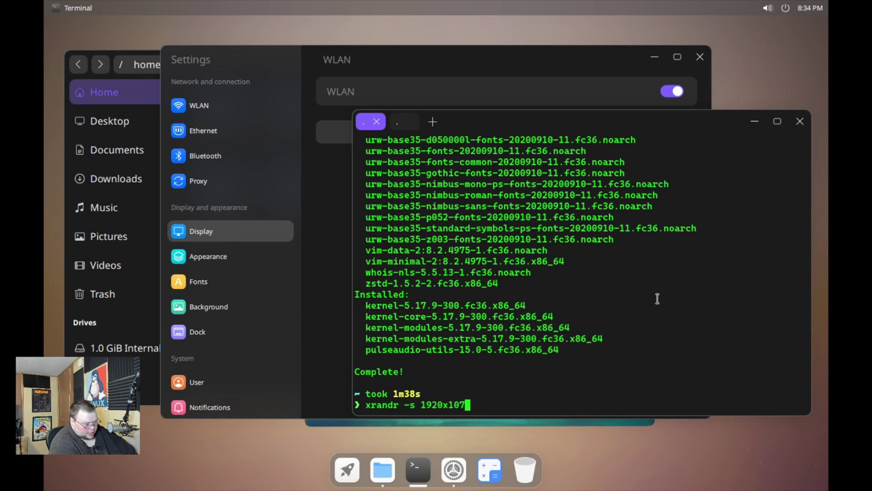
{"action": "key", "text": "Return"}
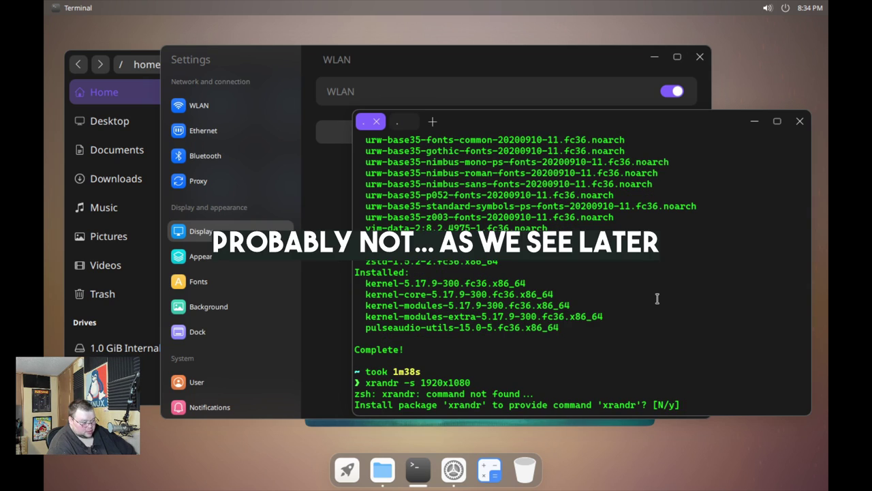
{"action": "key", "text": "ctrl+c"}
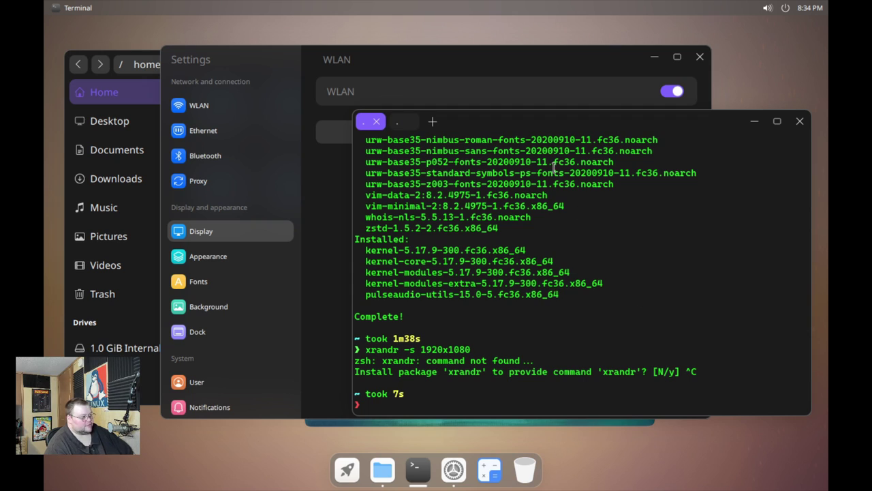
{"action": "left_click", "coordinate": [314, 307]}
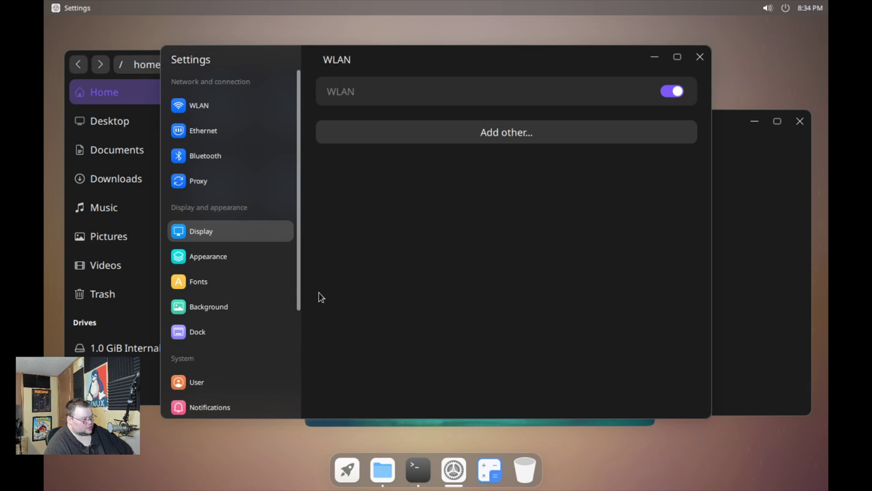
{"action": "left_click", "coordinate": [763, 246]}
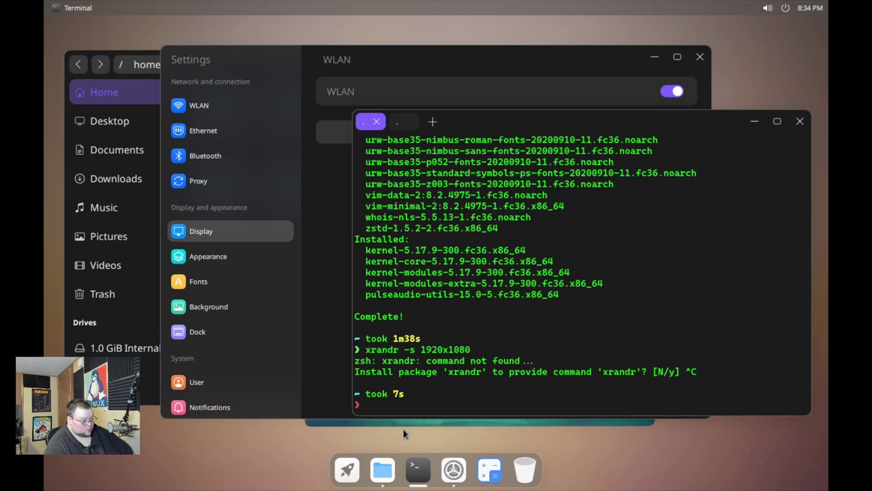
Launch Firefox from the Cutefish app launcher, showing its 100th-release Welcome page
{"action": "left_click", "coordinate": [354, 469]}
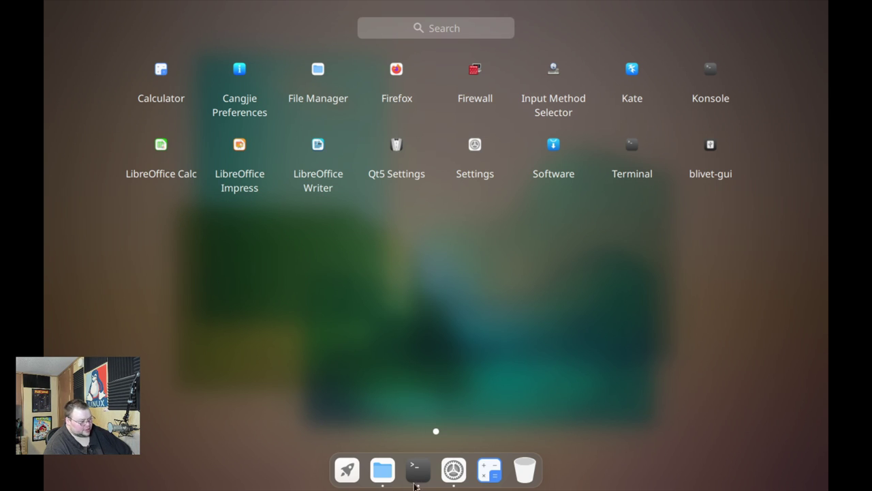
{"action": "left_click", "coordinate": [396, 70]}
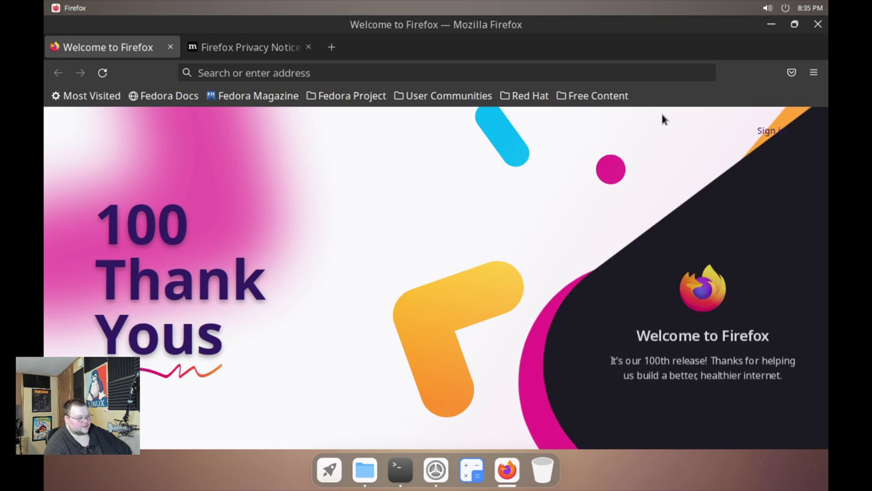
Check About Firefox, highlighting version 100.0.1 (64-bit), then close the About window
{"action": "left_click", "coordinate": [814, 73]}
{"action": "scroll", "coordinate": [672, 393], "scroll_direction": "down", "scroll_amount": 2}
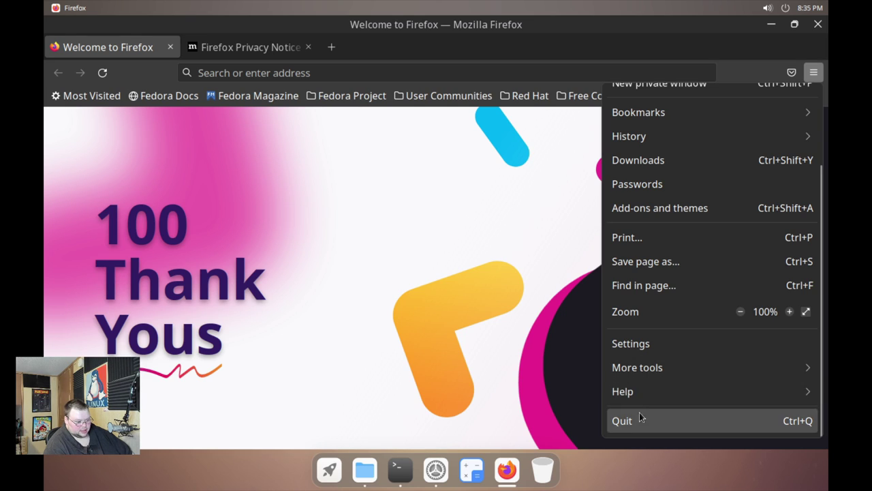
{"action": "left_click", "coordinate": [642, 392]}
{"action": "left_click", "coordinate": [668, 248]}
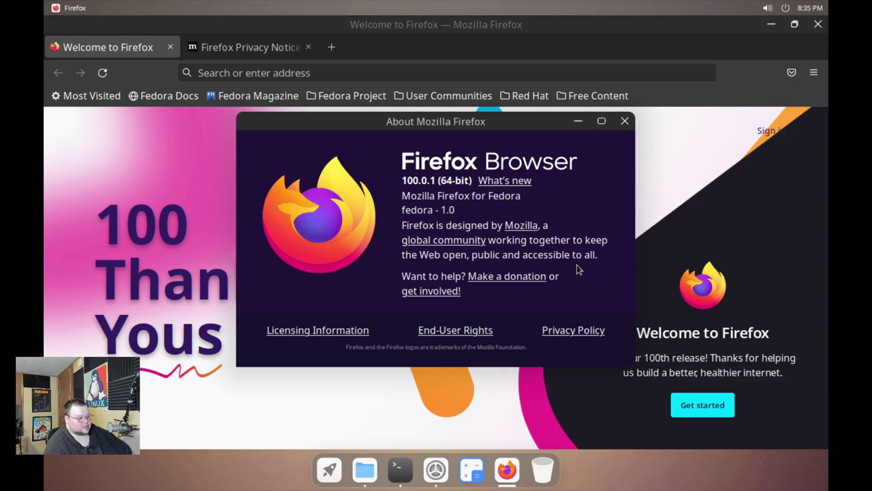
{"action": "left_click_drag", "start_coordinate": [403, 174], "coordinate": [434, 175]}
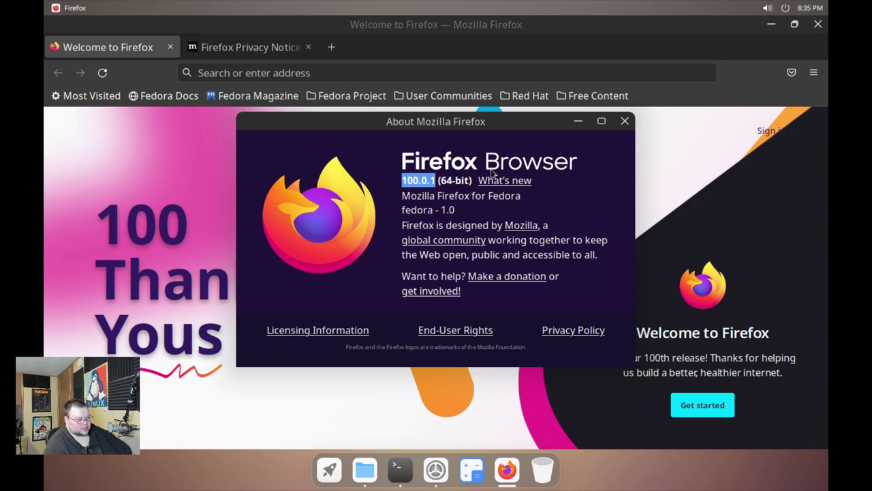
{"action": "left_click", "coordinate": [624, 121]}
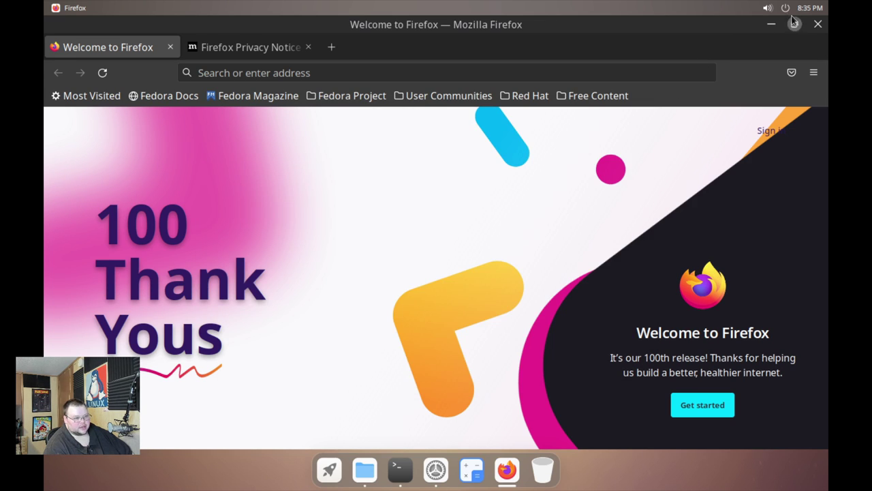
Close Firefox, then open and close Cangjie Preferences from the app grid
{"action": "left_click", "coordinate": [818, 24]}
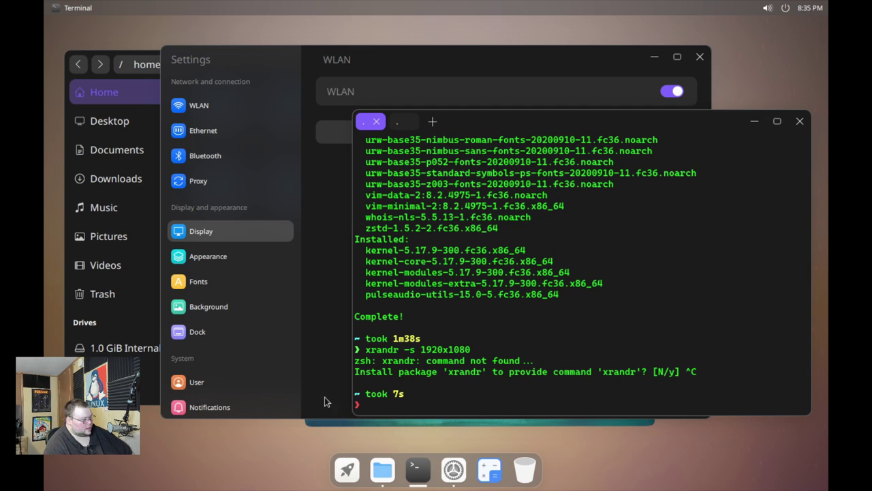
{"action": "left_click", "coordinate": [347, 470]}
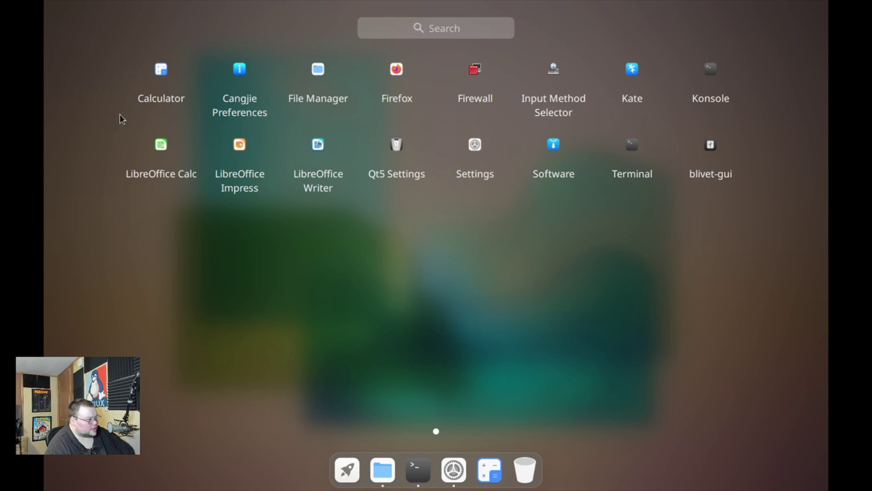
{"action": "left_click", "coordinate": [240, 72]}
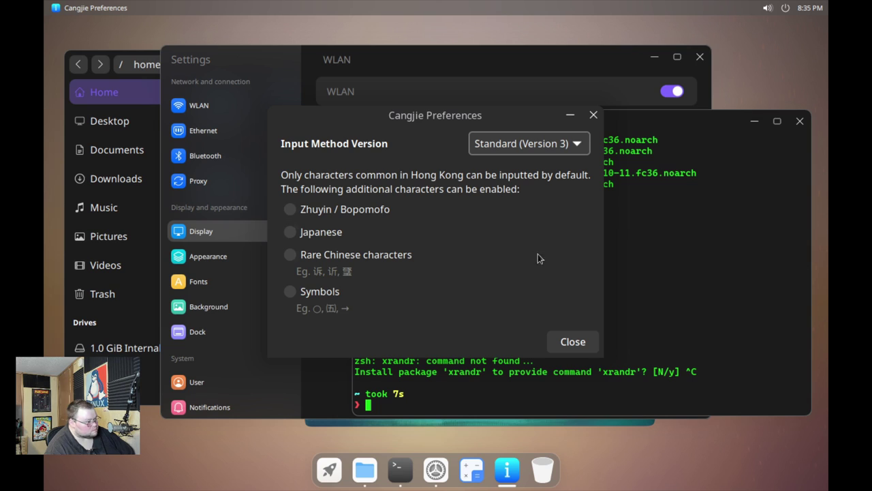
{"action": "left_click", "coordinate": [571, 342]}
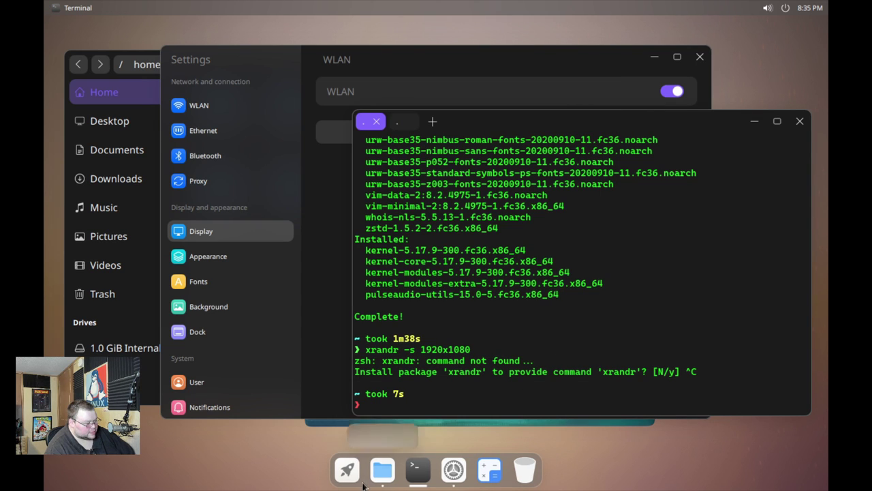
Open and close the Qt5 Settings configuration tool, then bring the app grid back up
{"action": "left_click", "coordinate": [347, 470]}
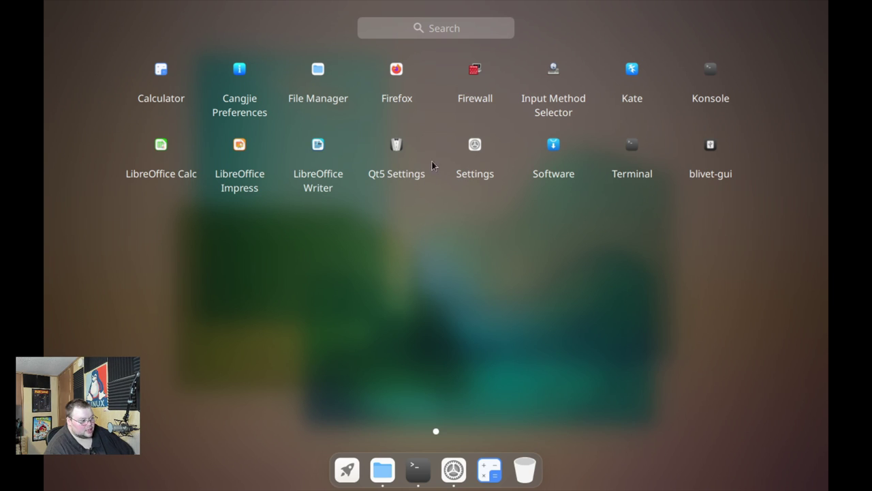
{"action": "left_click", "coordinate": [396, 146]}
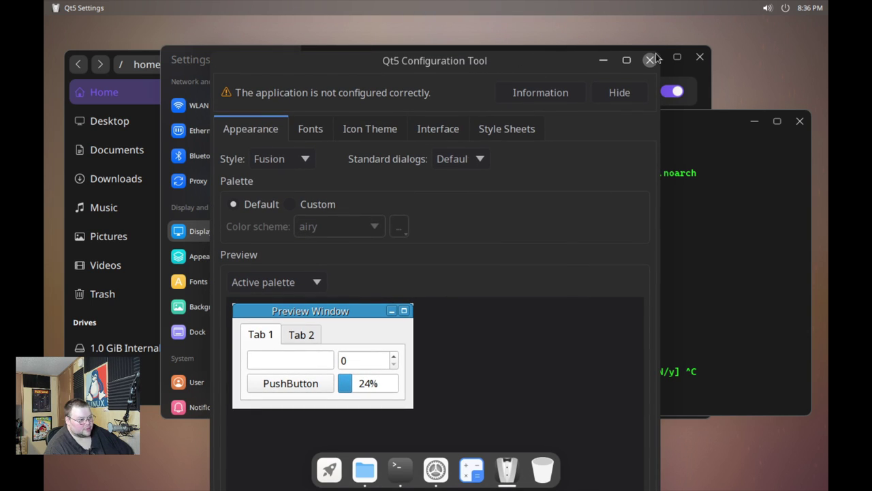
{"action": "left_click", "coordinate": [650, 24]}
{"action": "key", "text": "super"}
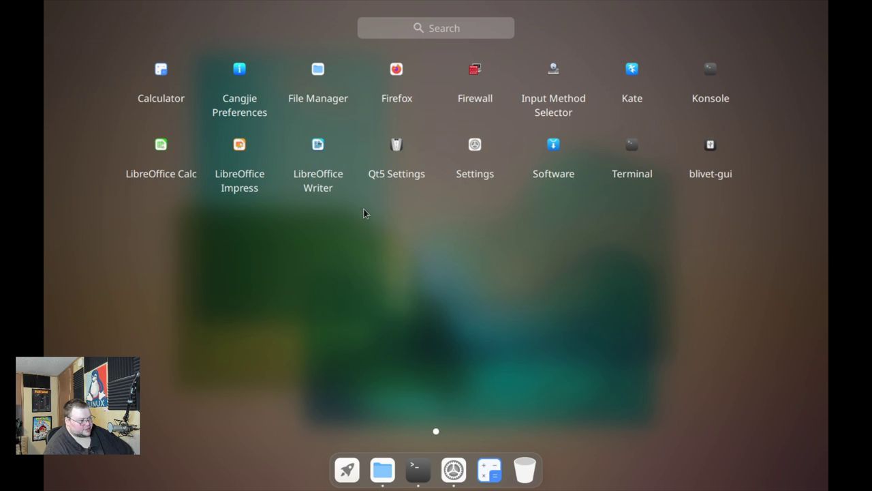
Authenticate blivet-gui, widen it to review vda's 1024 MiB /boot and 24 GiB btrfs, then close it
{"action": "left_click", "coordinate": [708, 147]}
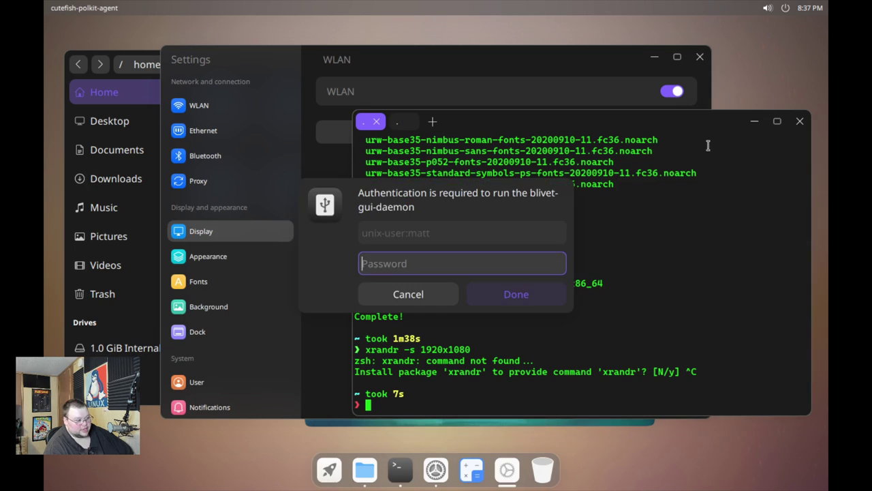
{"action": "key", "text": "Return"}
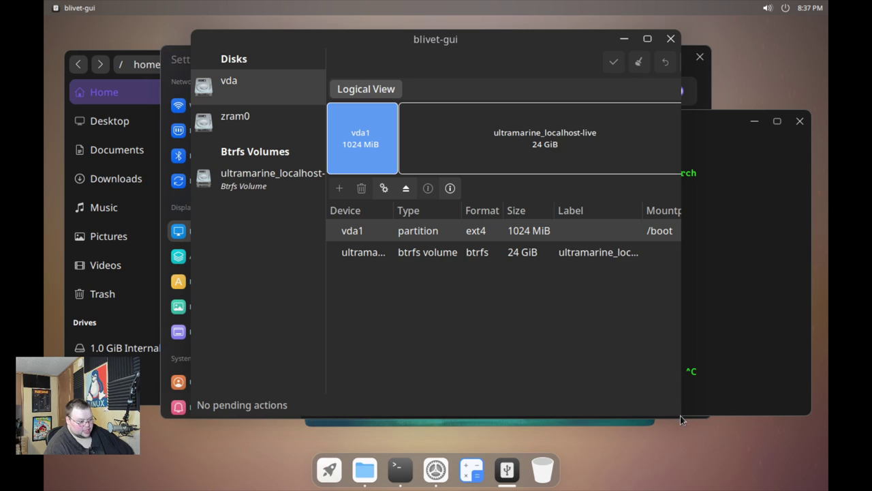
{"action": "left_click_drag", "start_coordinate": [683, 410], "coordinate": [775, 434]}
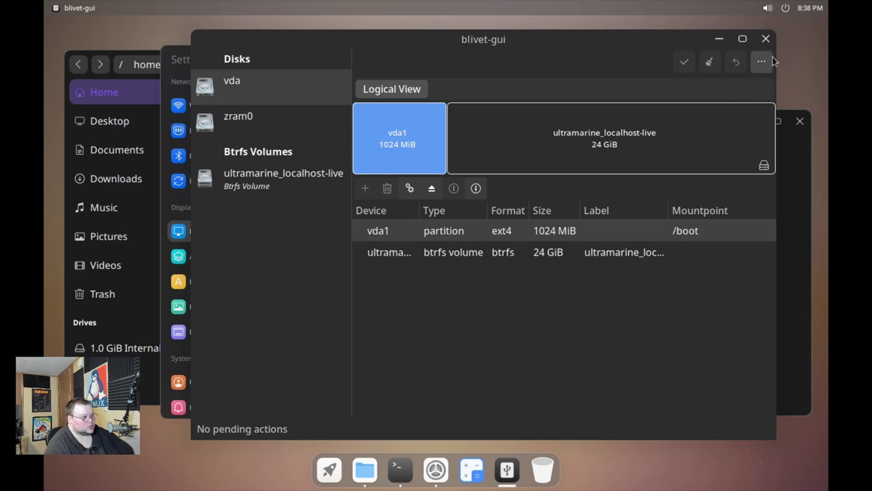
{"action": "key", "text": "alt+F4"}
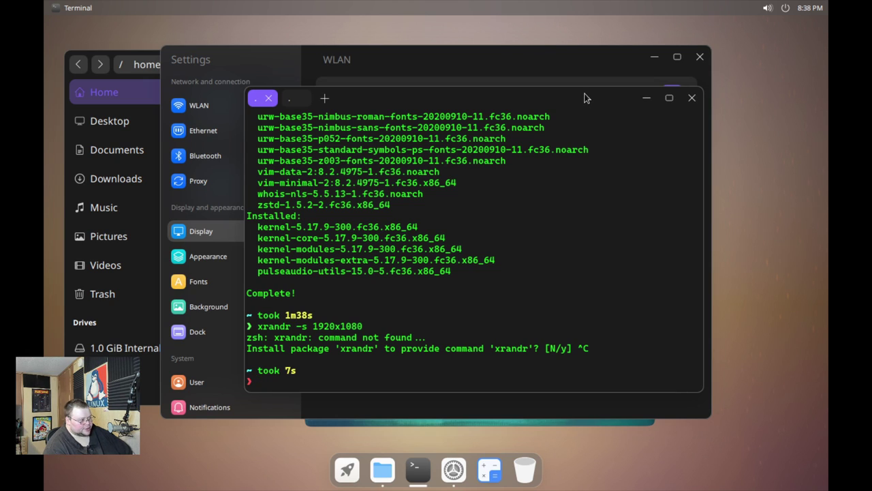
Close the Settings and File Manager windows
{"action": "left_click", "coordinate": [553, 55]}
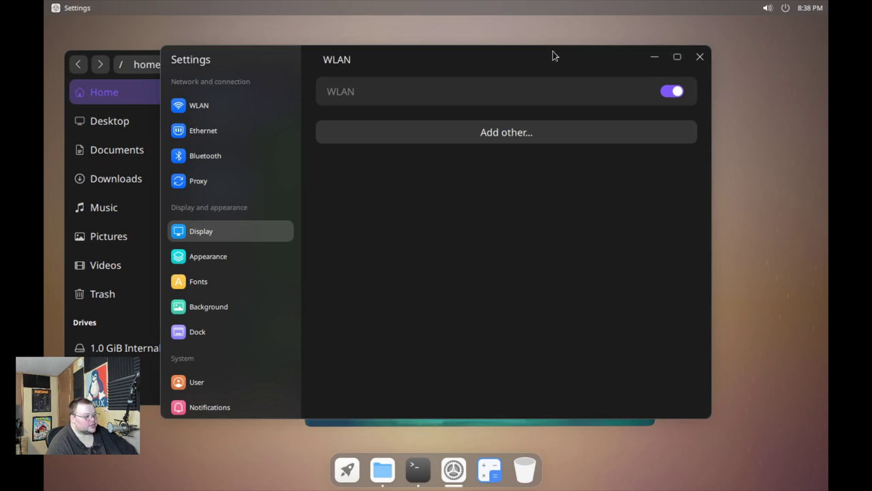
{"action": "left_click", "coordinate": [700, 56]}
{"action": "left_click", "coordinate": [401, 62]}
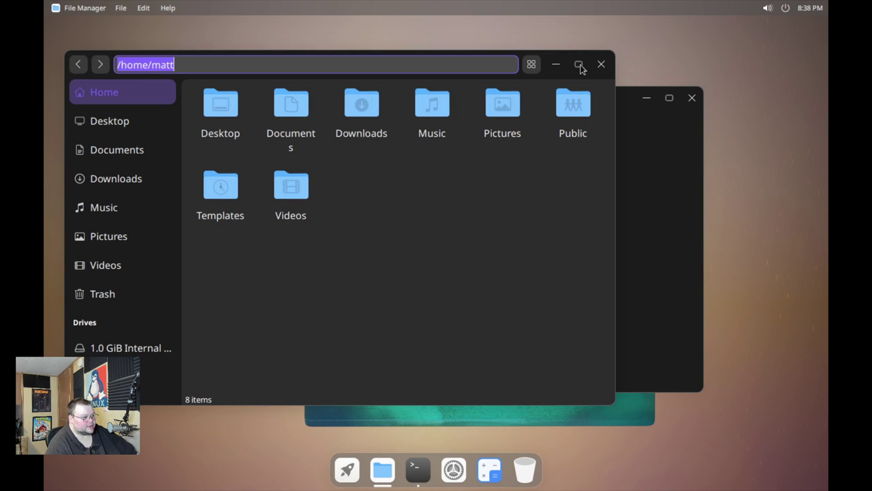
{"action": "left_click", "coordinate": [601, 65]}
Run free -m showing 3918 MiB memory and 1103 MiB used, then close the terminal
{"action": "type", "text": "f"}
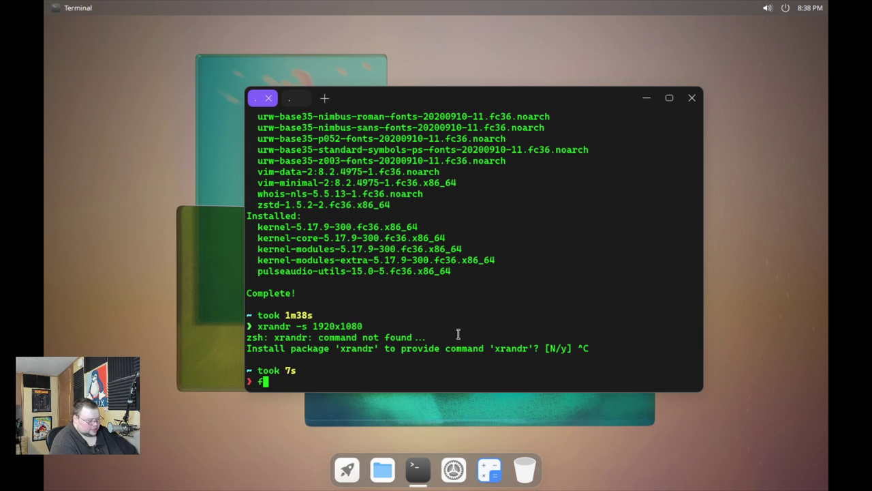
{"action": "type", "text": "ree "}
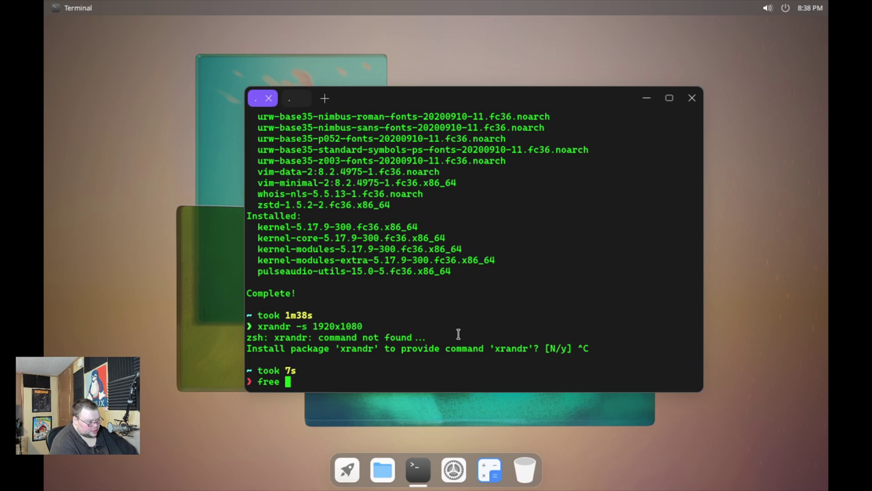
{"action": "type", "text": "-m"}
{"action": "key", "text": "Return"}
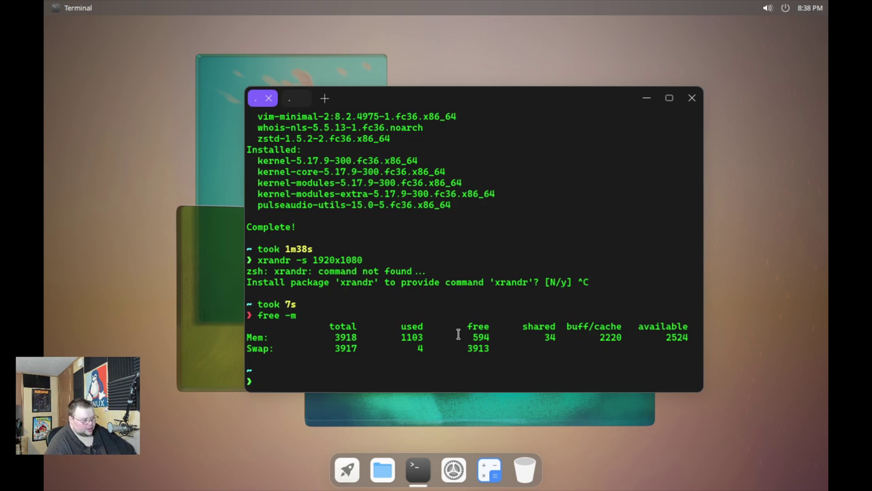
{"action": "left_click", "coordinate": [690, 97]}
{"action": "left_click", "coordinate": [794, 7]}
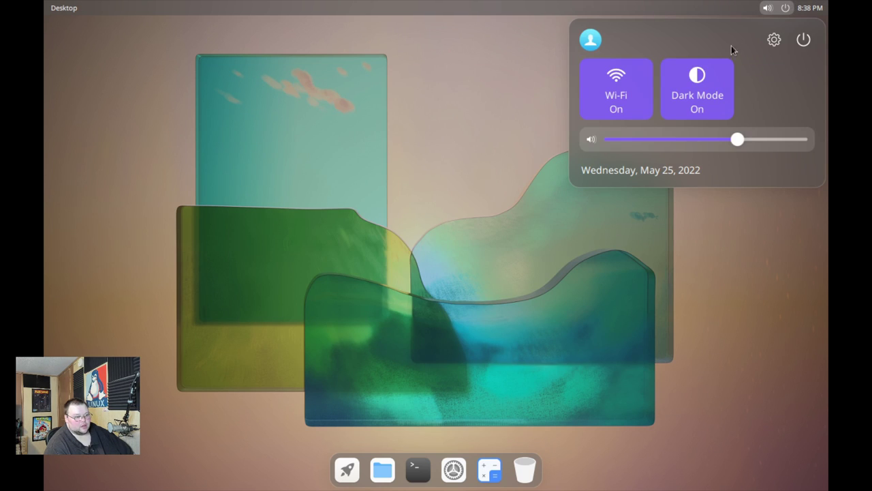
Force off the Ultramarine VM and boot it again from the default GRUB entry
{"action": "left_click", "coordinate": [803, 40]}
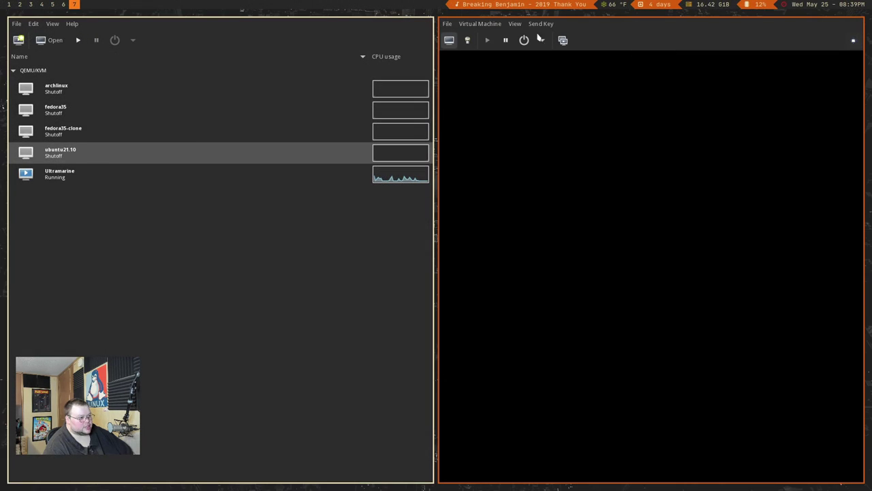
{"action": "left_click", "coordinate": [543, 41]}
{"action": "left_click", "coordinate": [571, 96]}
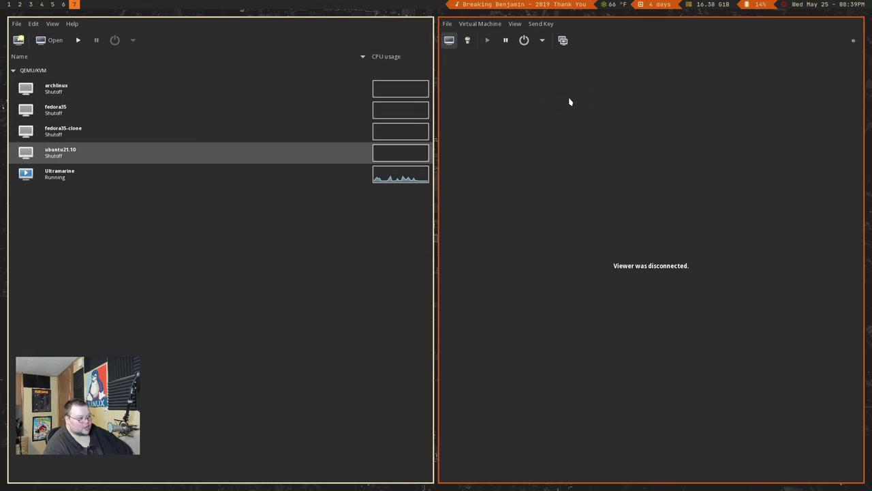
{"action": "left_click", "coordinate": [488, 39]}
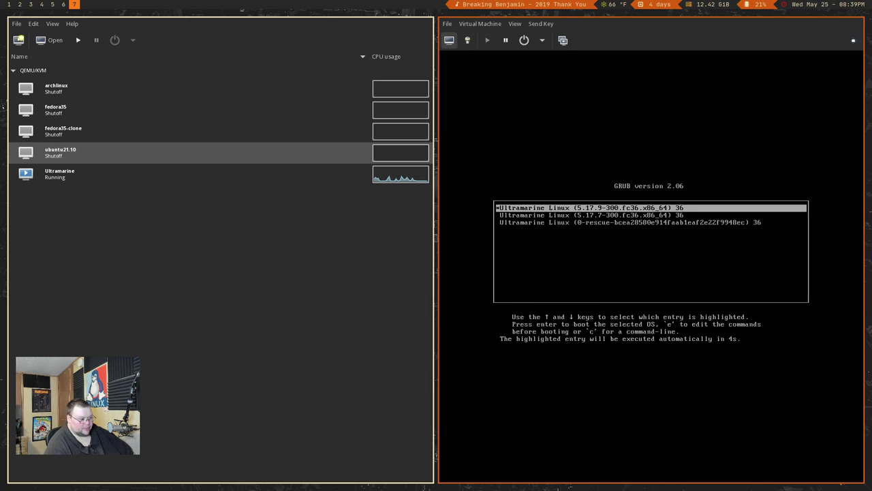
{"action": "key", "text": "Return"}
View the console fullscreen and log back into the Cutefish session, dismissing the on-screen keyboard
{"action": "key", "text": "F11"}
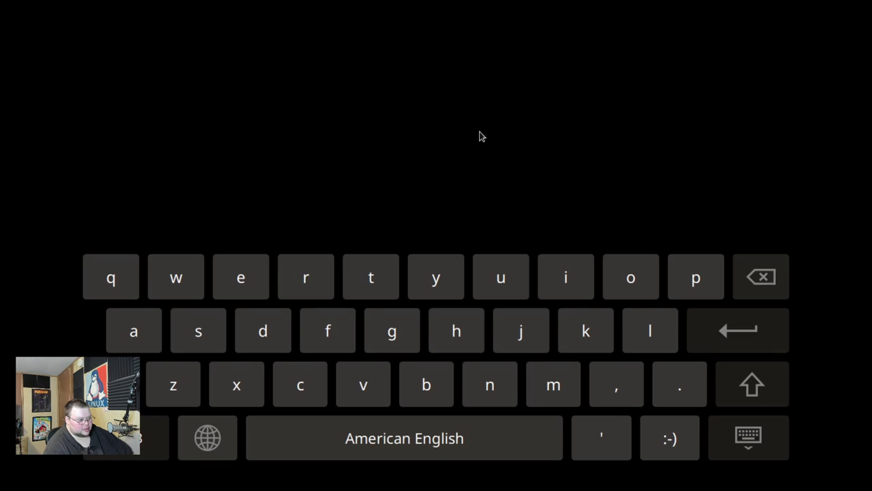
{"action": "left_click", "coordinate": [744, 441]}
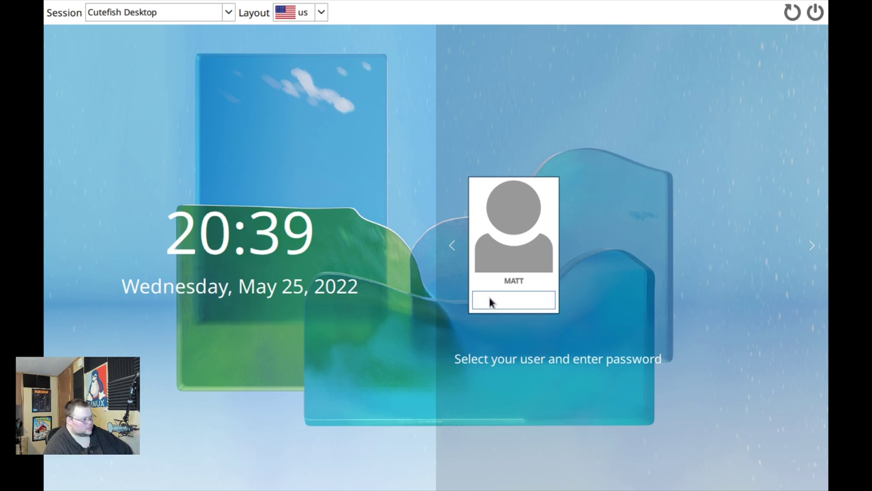
{"action": "left_click", "coordinate": [230, 13]}
{"action": "left_click", "coordinate": [230, 12]}
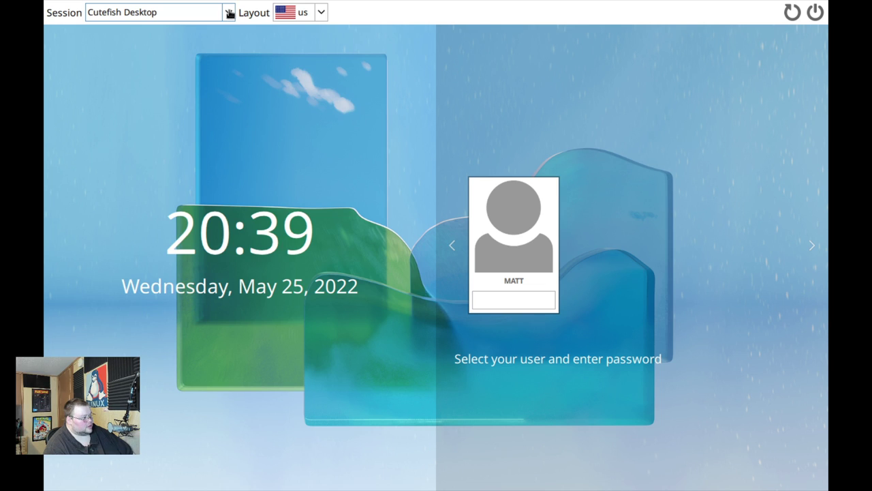
{"action": "left_click", "coordinate": [230, 13]}
{"action": "left_click", "coordinate": [231, 18]}
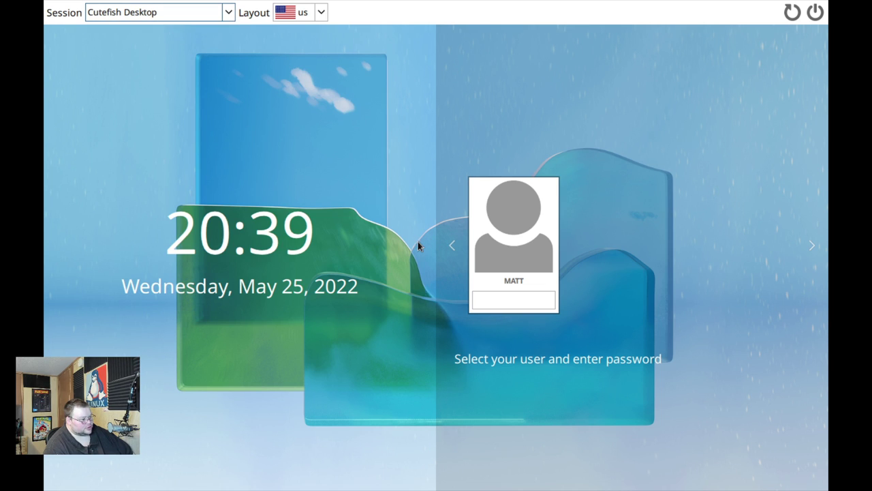
{"action": "left_click", "coordinate": [508, 301]}
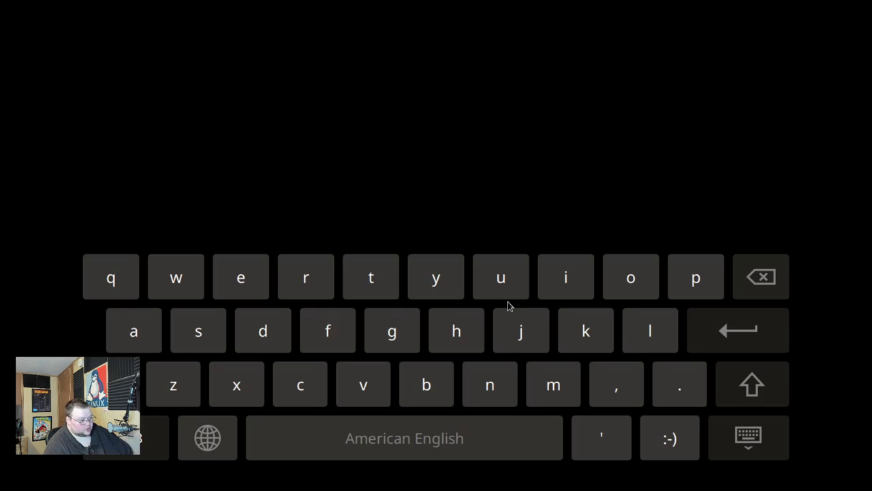
{"action": "left_click", "coordinate": [748, 436]}
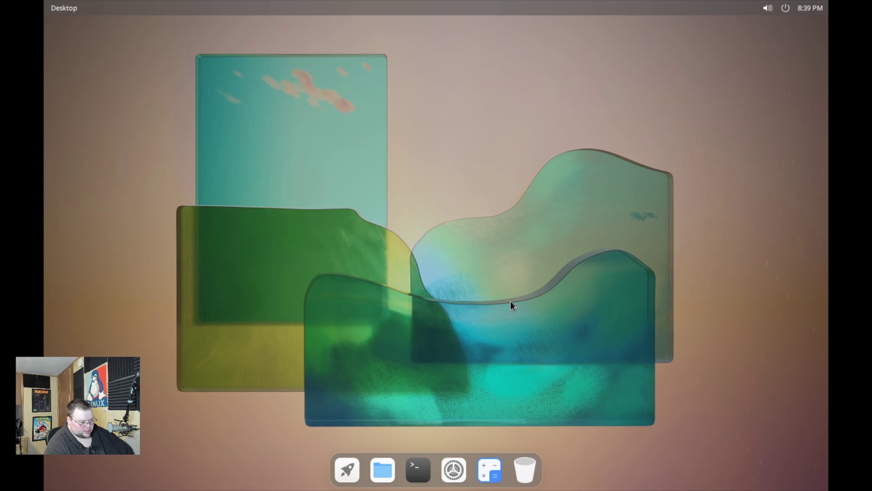
Open a new terminal and run free -m, highlighting the 656 MiB used memory value
{"action": "key", "text": "super+t"}
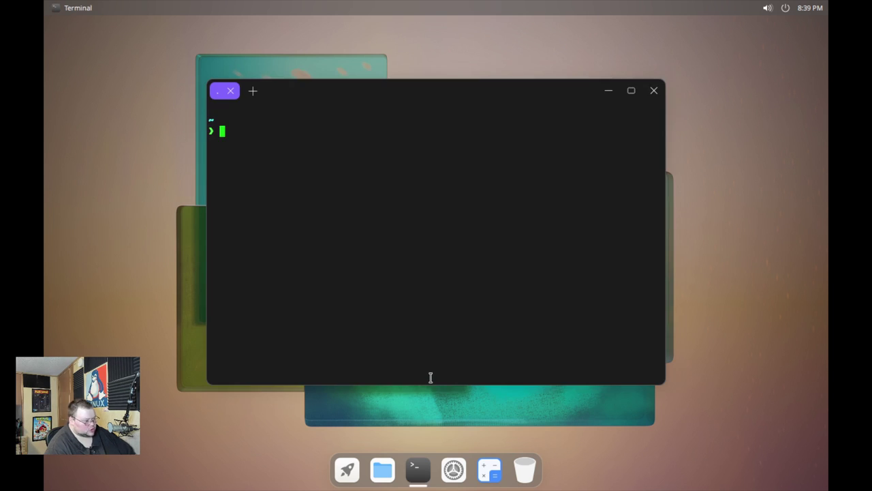
{"action": "type", "text": "fremm"}
{"action": "key", "text": "BackSpace"}
{"action": "key", "text": "BackSpace"}
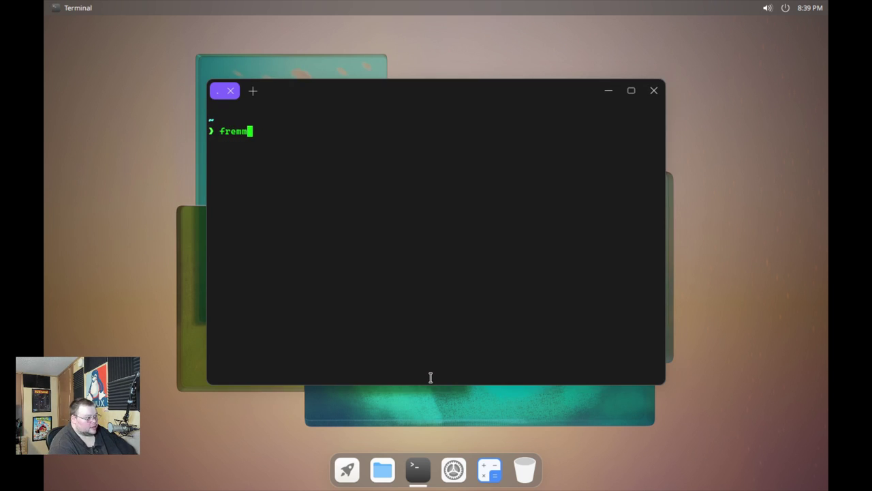
{"action": "type", "text": "e -m"}
{"action": "key", "text": "Return"}
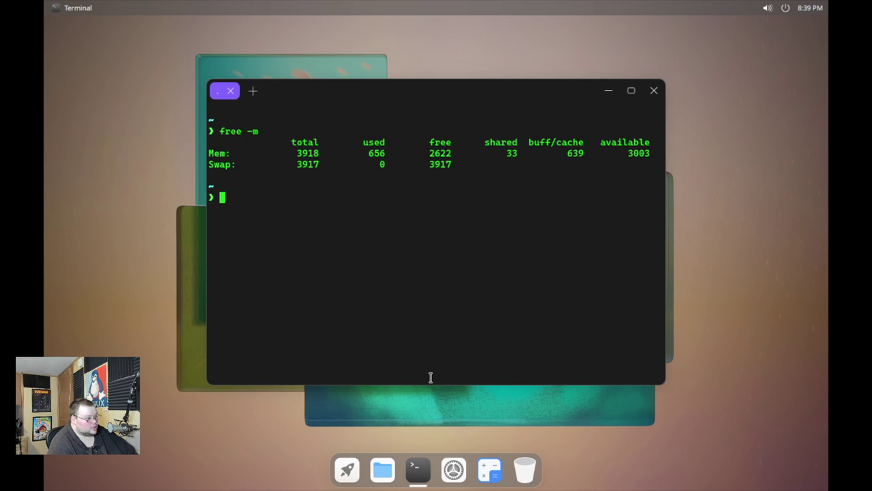
{"action": "left_click_drag", "start_coordinate": [369, 153], "coordinate": [386, 154]}
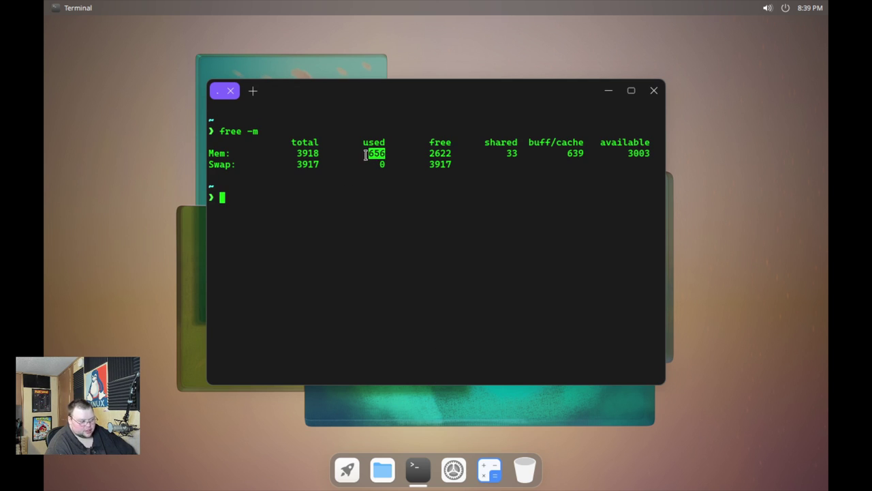
{"action": "left_click", "coordinate": [364, 154]}
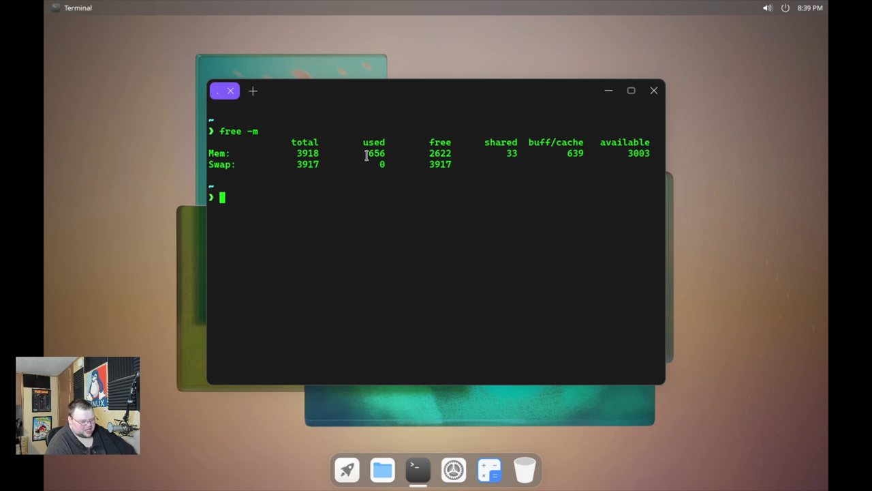
{"action": "left_click_drag", "start_coordinate": [368, 153], "coordinate": [386, 154]}
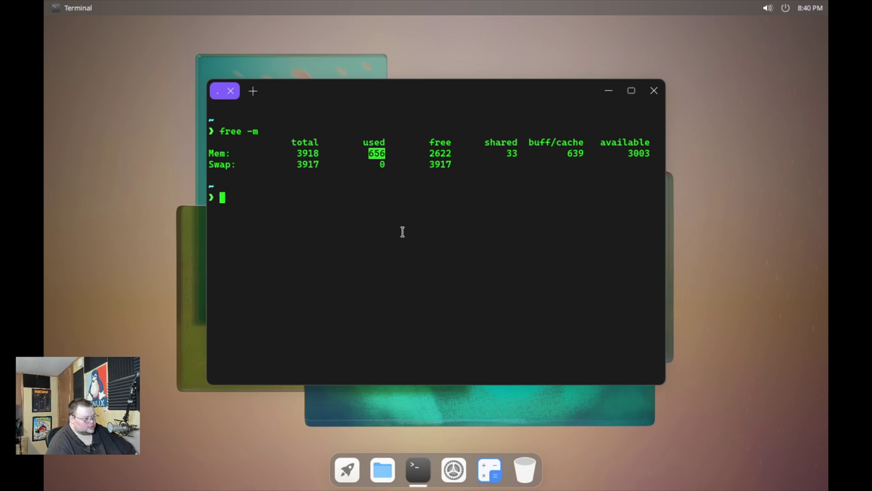
Run uname -a to confirm kernel 5.17.9, then run neofetch for a system summary
{"action": "type", "text": "uname -a"}
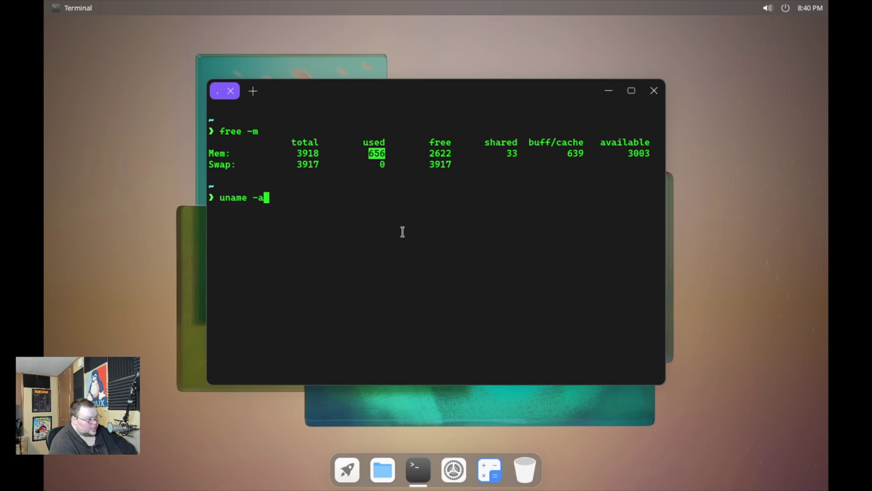
{"action": "key", "text": "Return"}
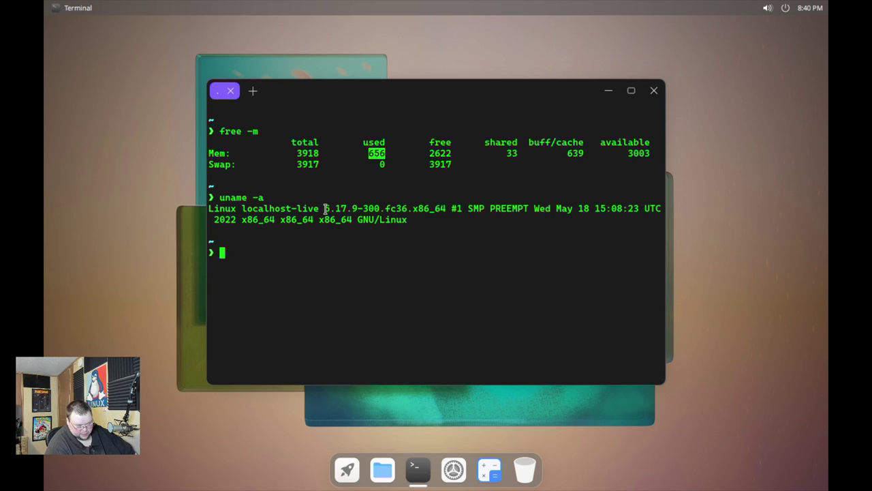
{"action": "left_click_drag", "start_coordinate": [325, 208], "coordinate": [359, 208]}
{"action": "left_click", "coordinate": [305, 259]}
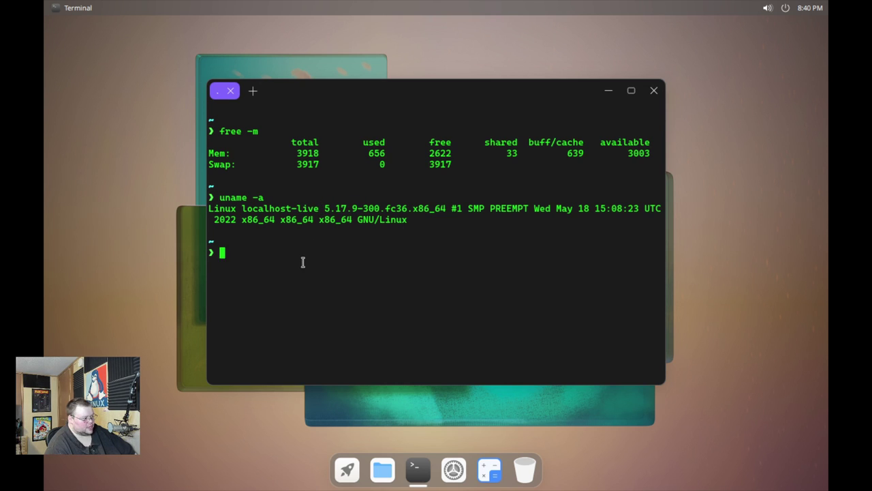
{"action": "type", "text": "neofetch"}
{"action": "key", "text": "Return"}
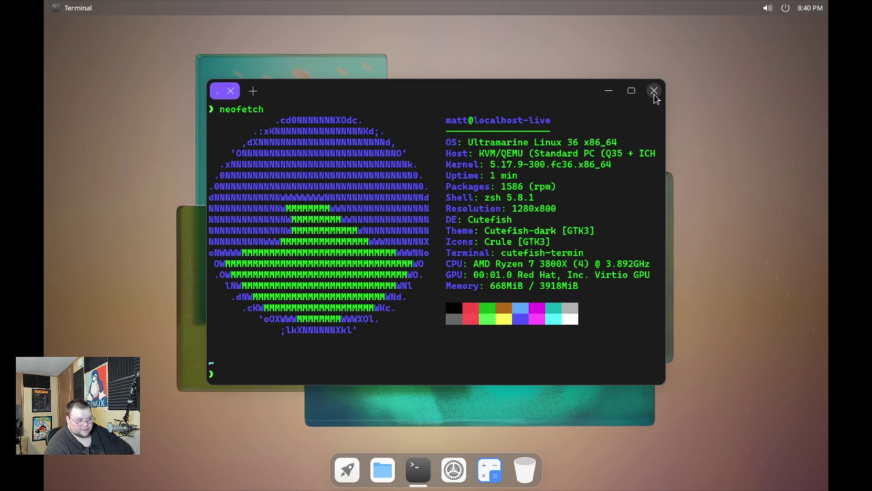
Close the Cutefish terminal, sign into Ultramarine Budgie with the password, and open the application menu
{"action": "left_click", "coordinate": [654, 90]}
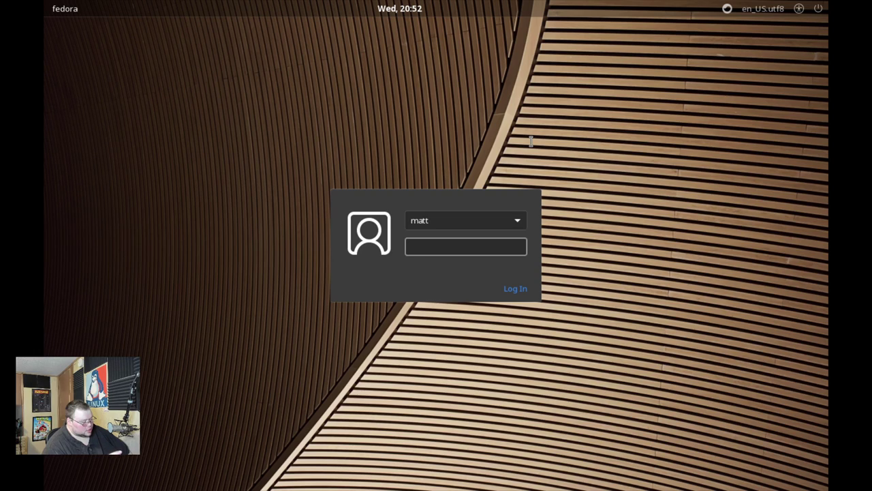
{"action": "type", "text": "•"}
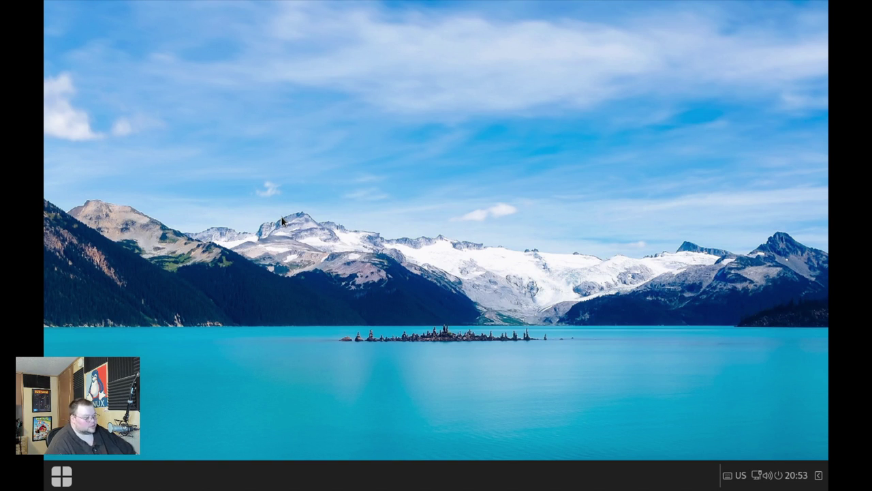
{"action": "left_click", "coordinate": [61, 476]}
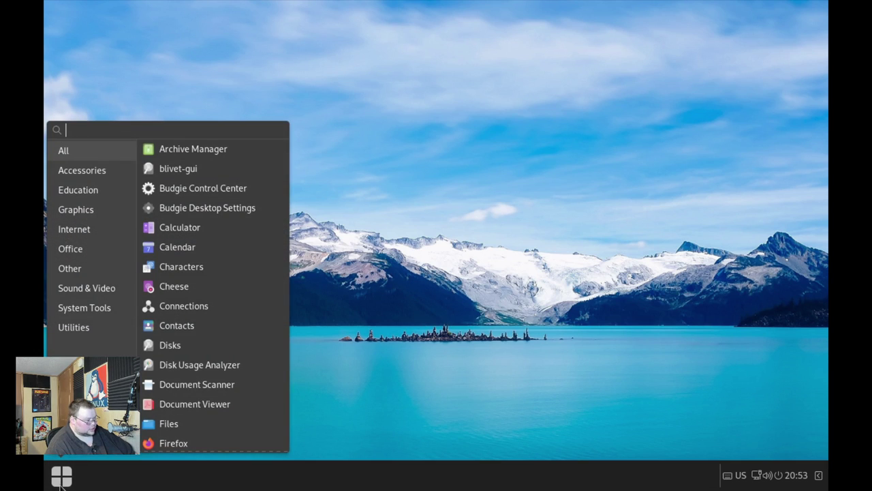
Launch Terminal by searching 'ter' and try xrandr -s 1920x1080, interrupting it when it hangs
{"action": "type", "text": "ter"}
{"action": "key", "text": "Return"}
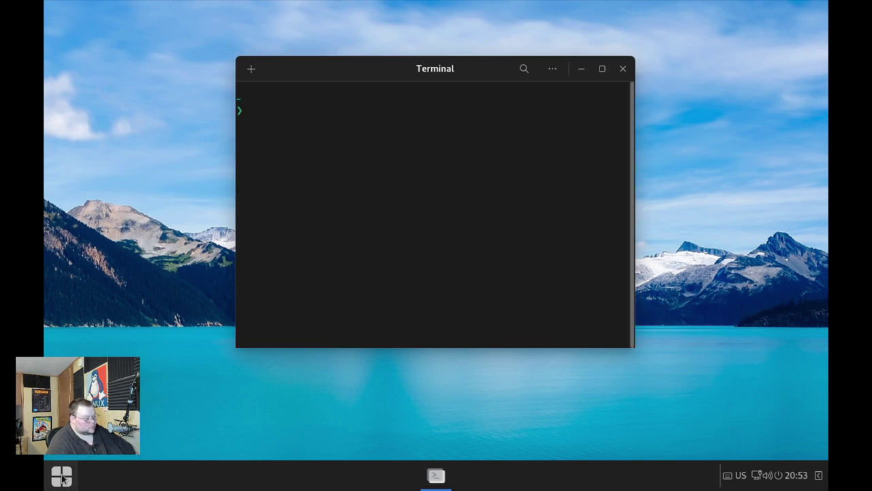
{"action": "type", "text": "xra"}
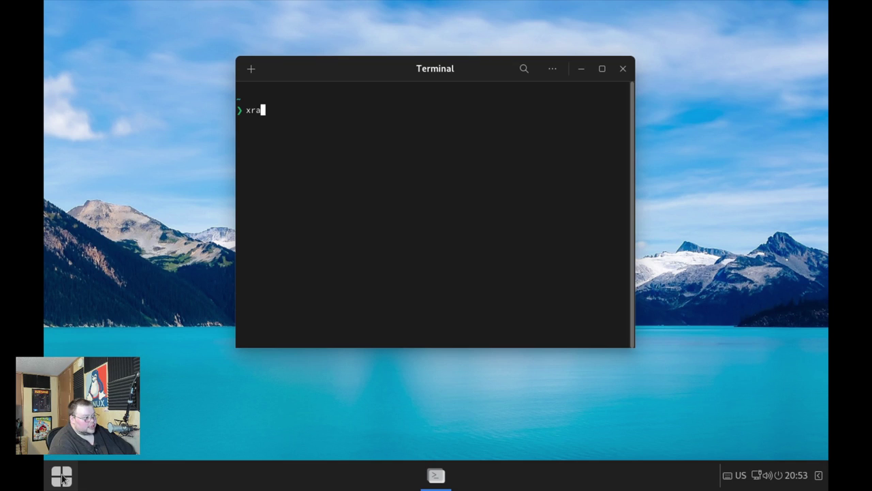
{"action": "type", "text": "ndr -s 19"}
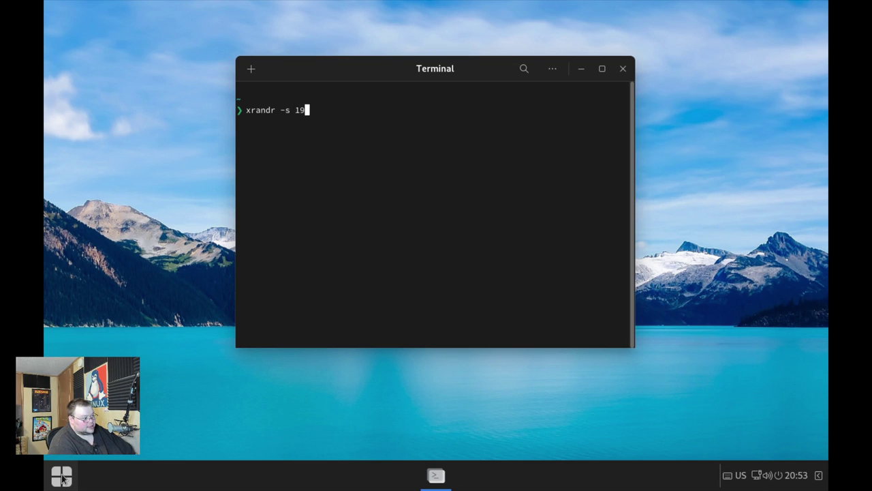
{"action": "type", "text": "20x1080"}
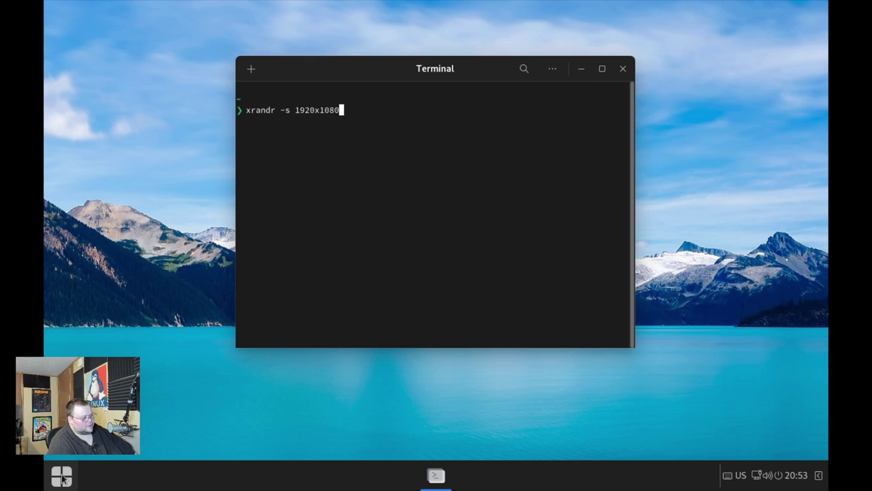
{"action": "key", "text": "Return"}
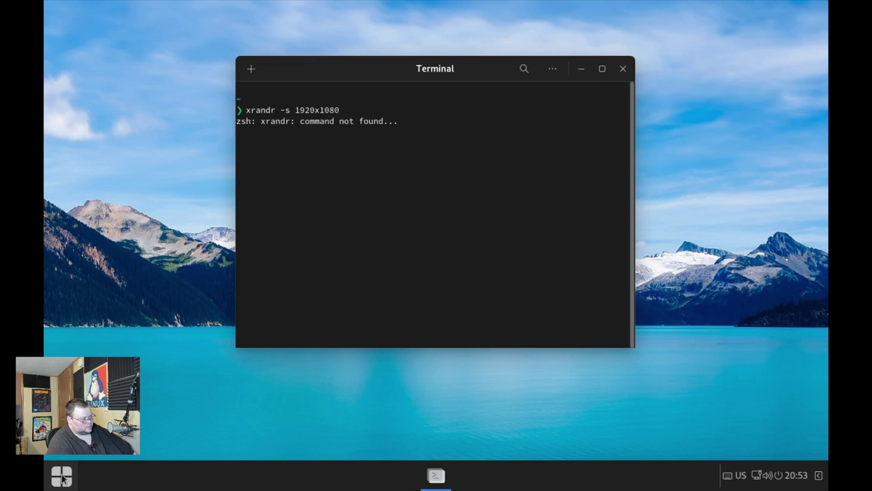
{"action": "key", "text": "ctrl+c"}
Install xrandr with sudo dnf install and set the resolution to 1920x1080
{"action": "type", "text": "sudo "}
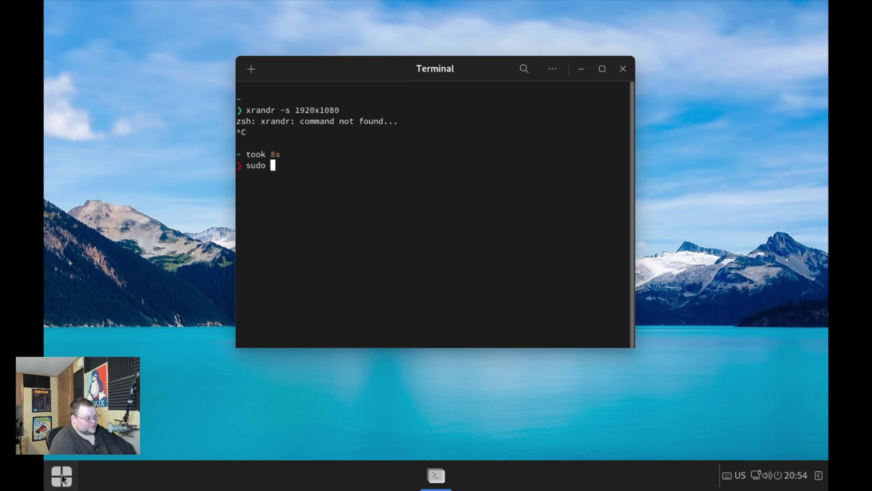
{"action": "type", "text": "dnf install xrandr"}
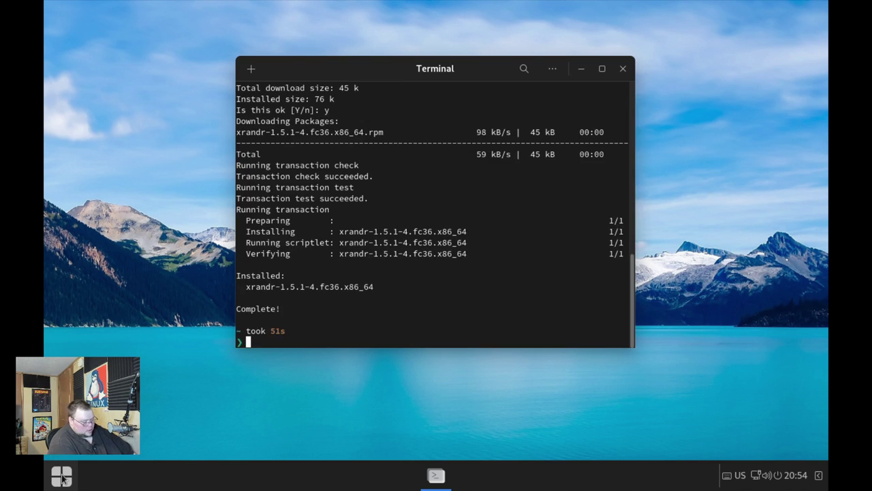
{"action": "type", "text": "xr"}
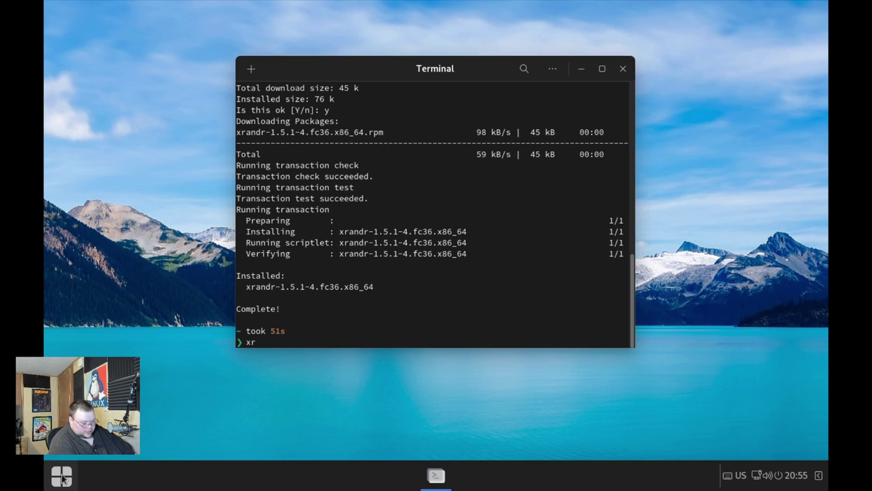
{"action": "type", "text": "andr -s 102"}
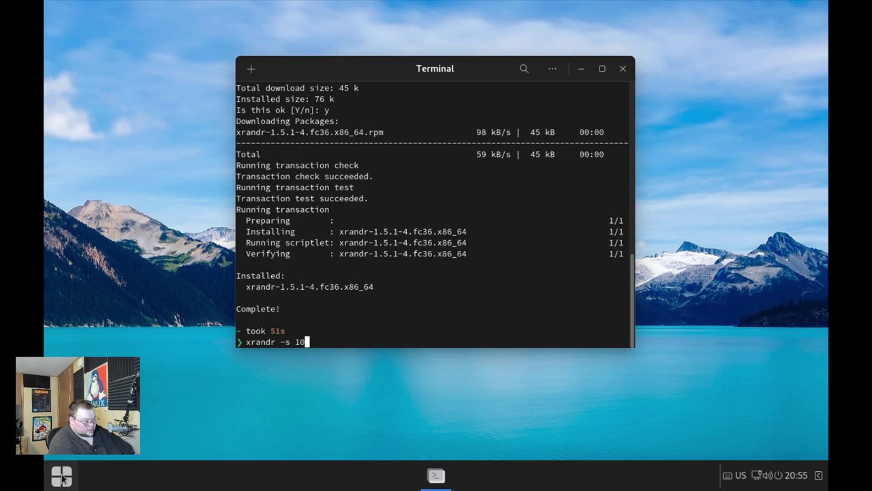
{"action": "key", "text": "BackSpace"}
{"action": "key", "text": "BackSpace"}
{"action": "type", "text": "920x1080"}
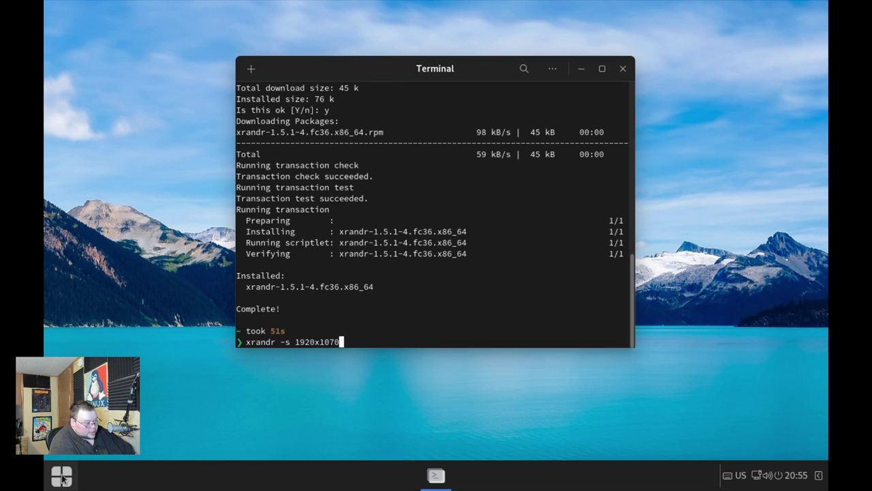
{"action": "key", "text": "Return"}
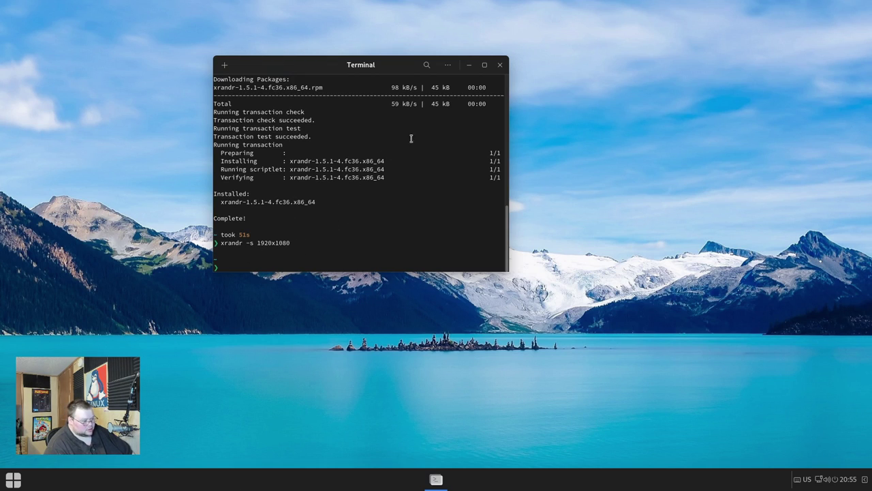
Close the terminal and launch Files from the application menu's Accessories category
{"action": "left_click", "coordinate": [500, 64]}
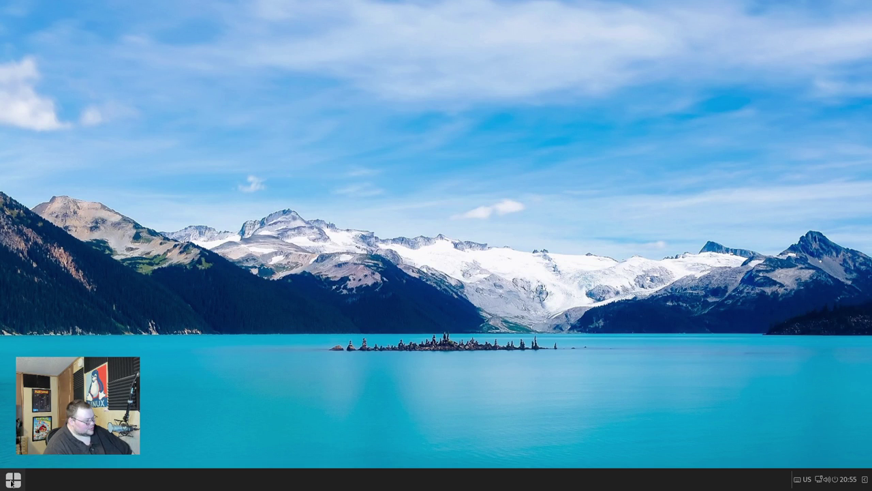
{"action": "left_click", "coordinate": [12, 480]}
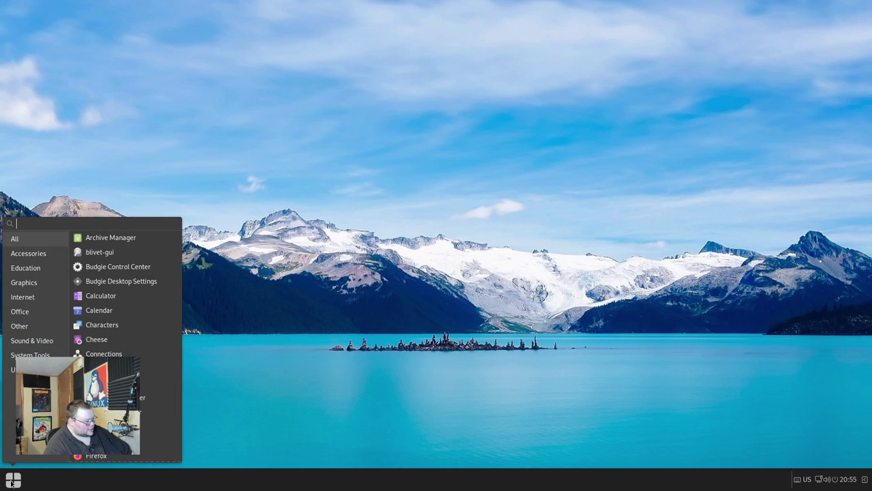
{"action": "left_click", "coordinate": [30, 254]}
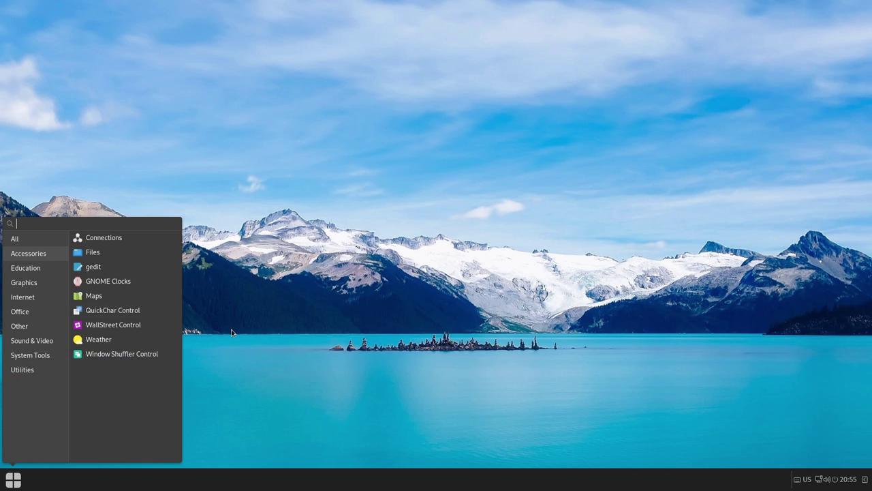
{"action": "left_click", "coordinate": [44, 268]}
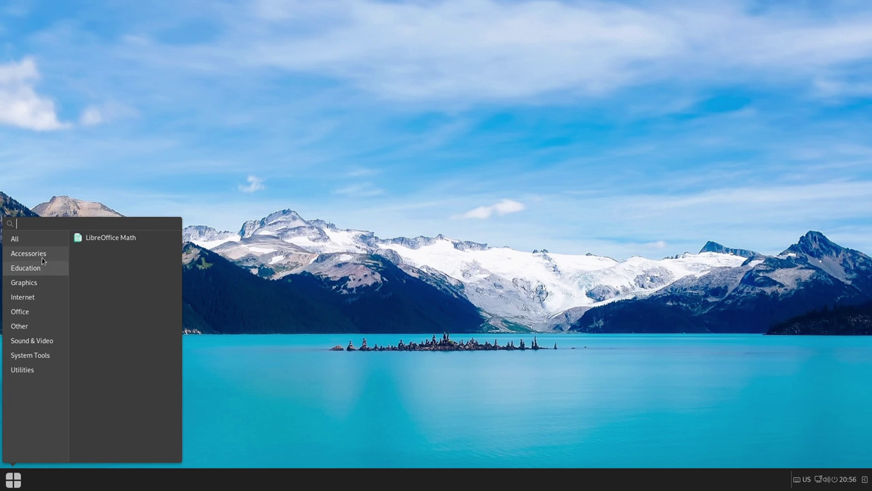
{"action": "left_click", "coordinate": [42, 259]}
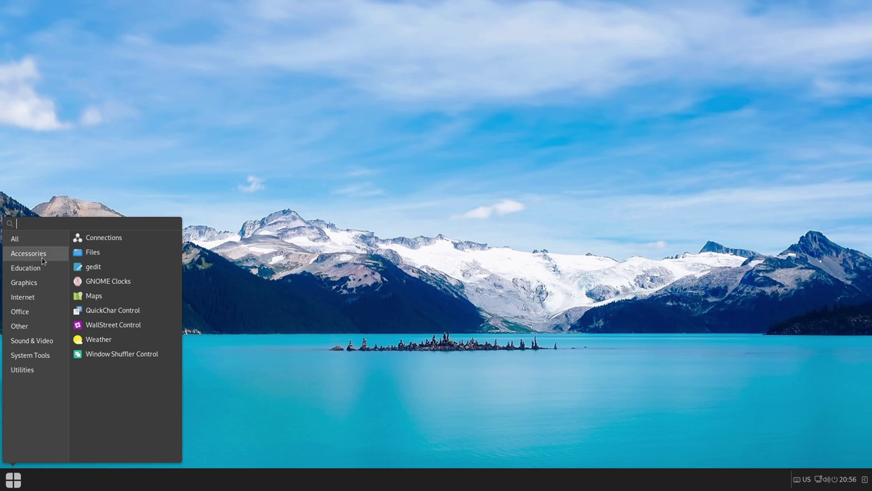
{"action": "left_click", "coordinate": [93, 253]}
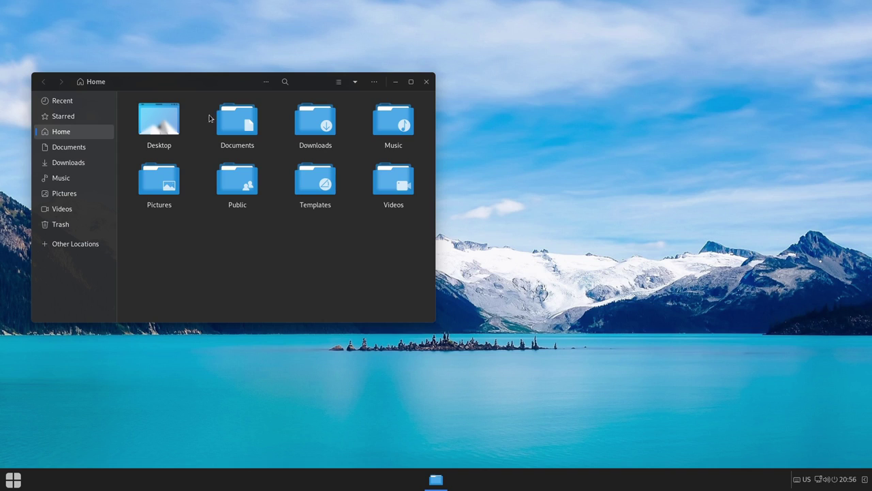
Centre Files, switch Home to list view, check About (Files 42.1.1), then close the dialog and window
{"action": "left_click_drag", "start_coordinate": [232, 82], "coordinate": [331, 101]}
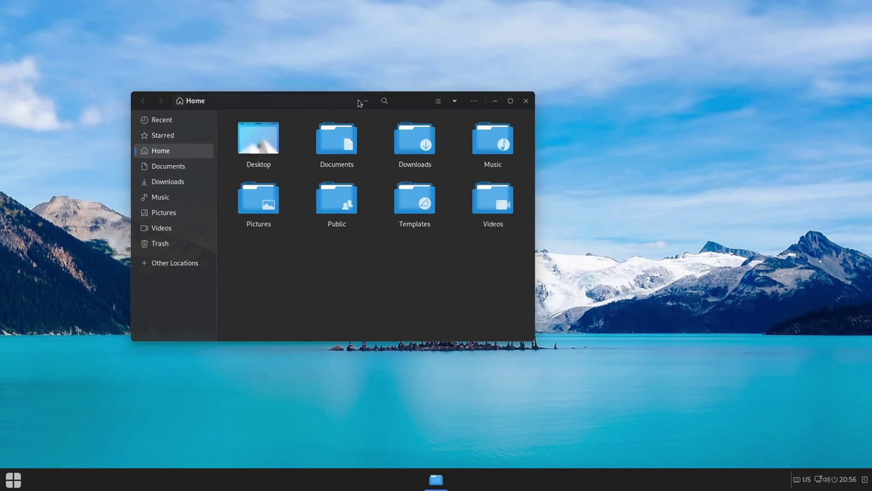
{"action": "left_click", "coordinate": [436, 102]}
{"action": "left_click", "coordinate": [474, 101]}
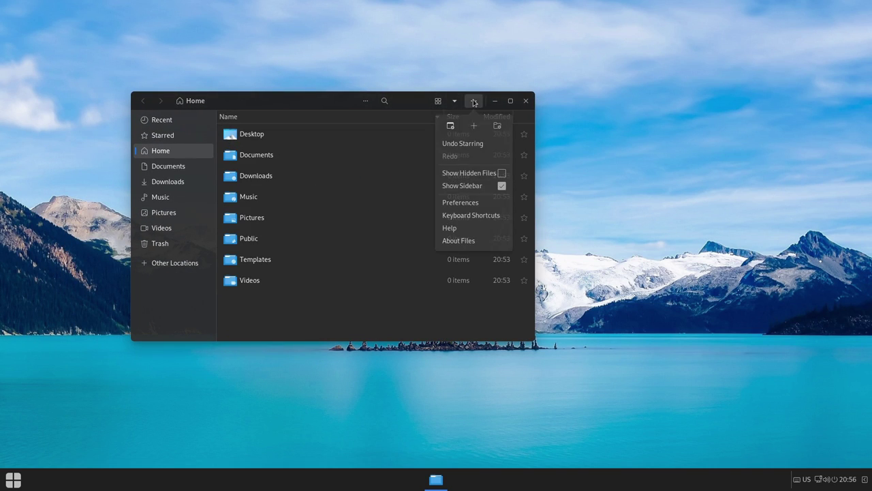
{"action": "left_click", "coordinate": [457, 242]}
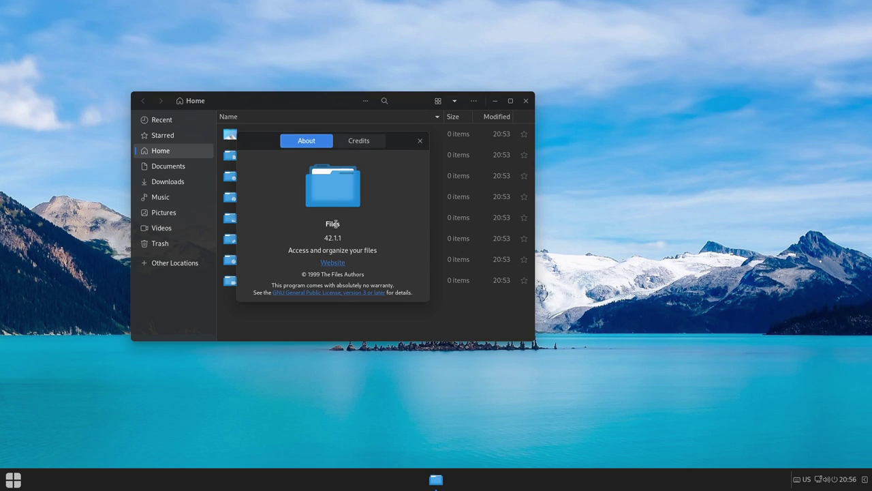
{"action": "left_click", "coordinate": [418, 141]}
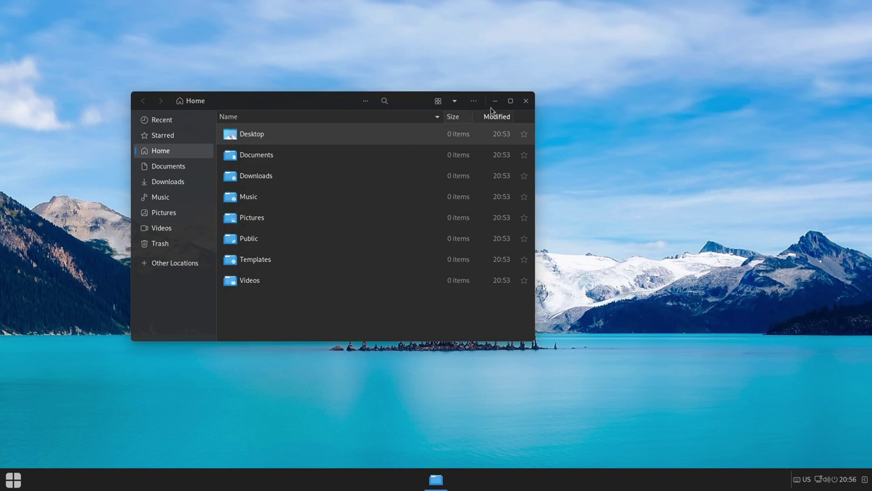
{"action": "left_click", "coordinate": [526, 100]}
{"action": "left_click", "coordinate": [12, 480]}
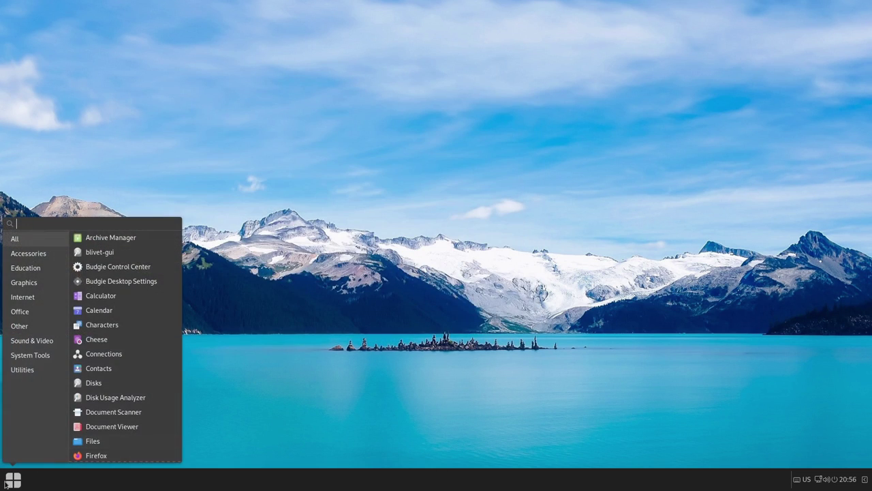
{"action": "left_click", "coordinate": [47, 256]}
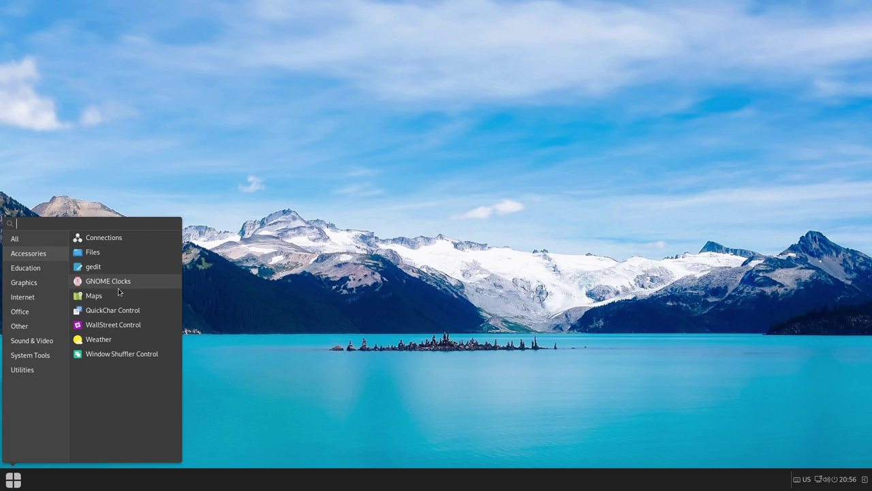
{"action": "left_click", "coordinate": [119, 328]}
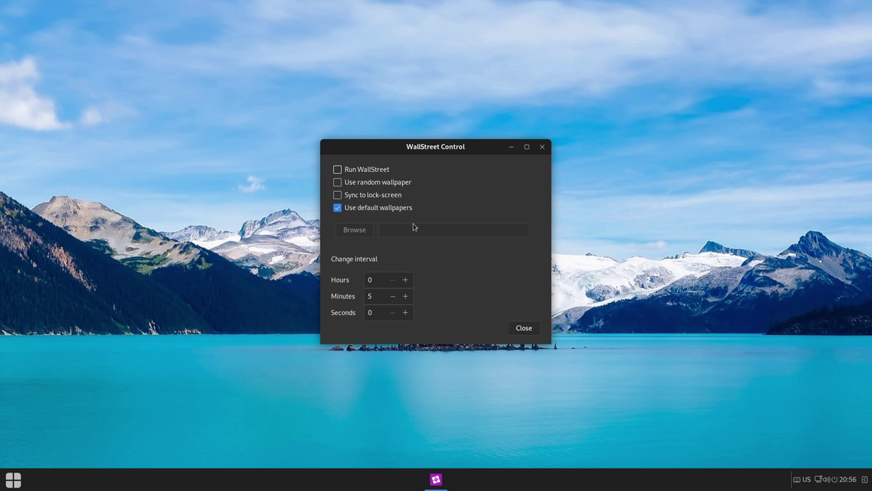
{"action": "left_click", "coordinate": [525, 329]}
{"action": "left_click", "coordinate": [12, 485]}
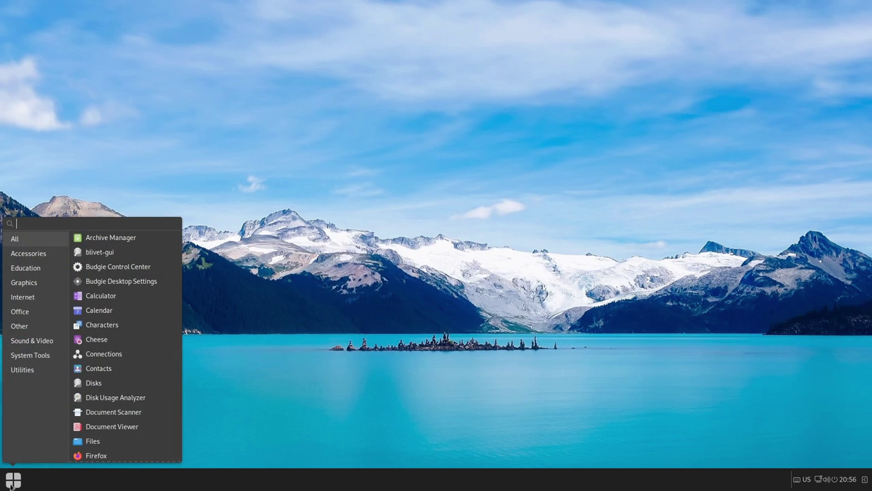
{"action": "left_click", "coordinate": [42, 257]}
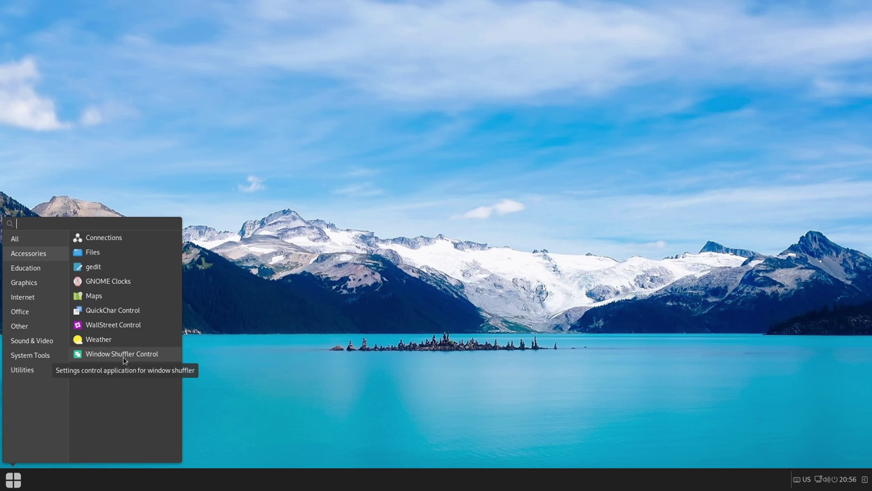
{"action": "left_click", "coordinate": [123, 358]}
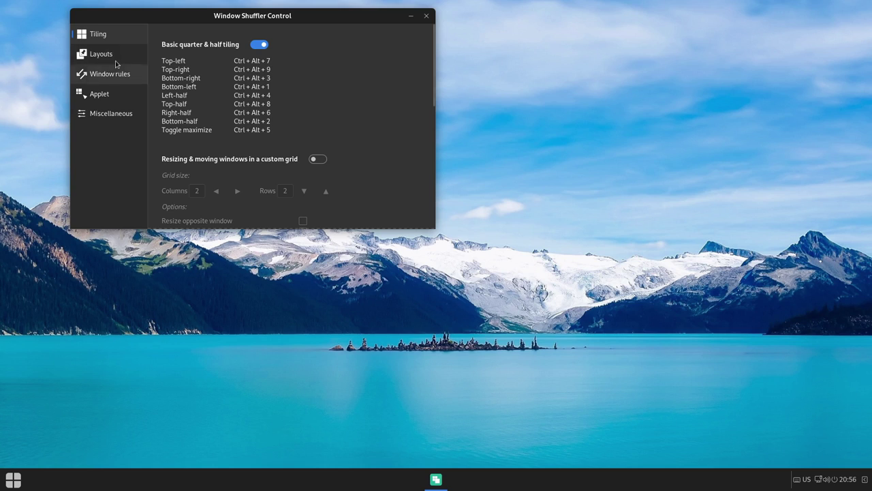
{"action": "left_click", "coordinate": [111, 94]}
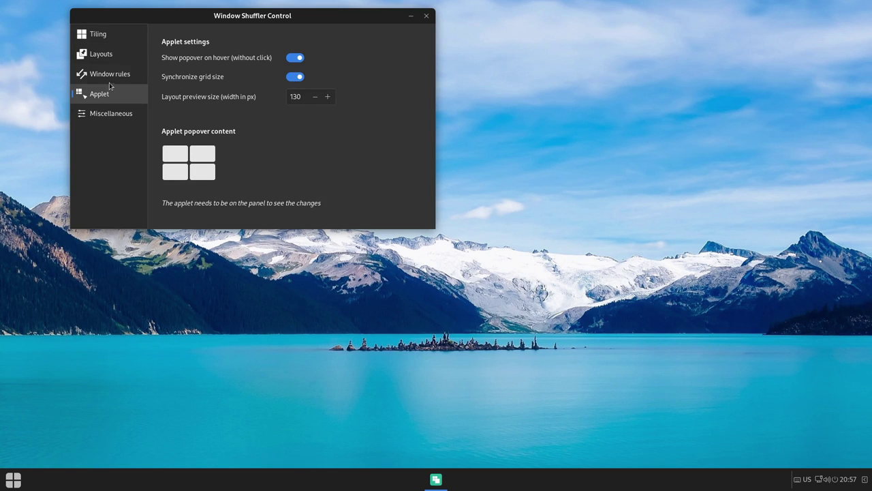
{"action": "left_click", "coordinate": [99, 36]}
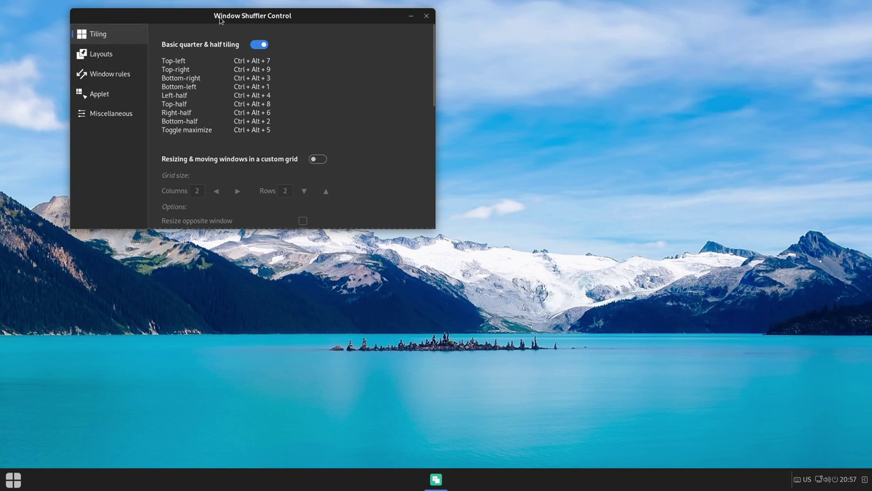
{"action": "left_click_drag", "start_coordinate": [196, 19], "coordinate": [304, 30]}
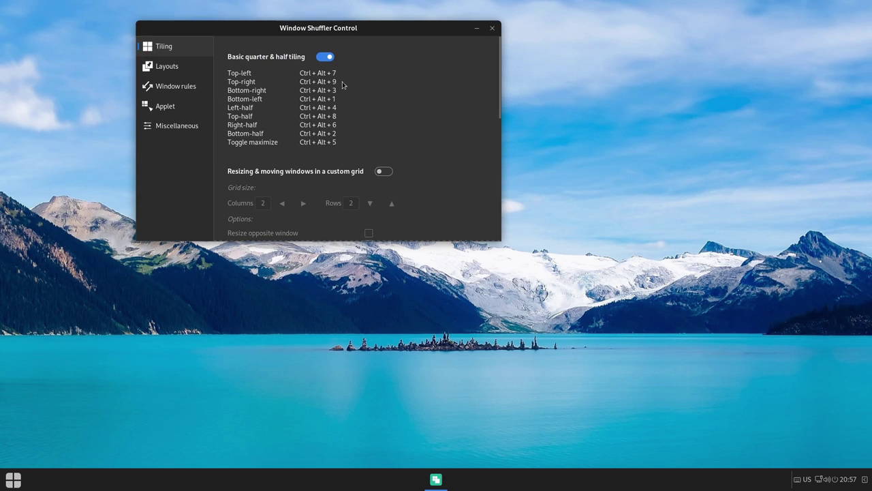
Close Window Shuffler Control and browse the menu categories from Education through System Tools to Utilities
{"action": "left_click", "coordinate": [492, 28]}
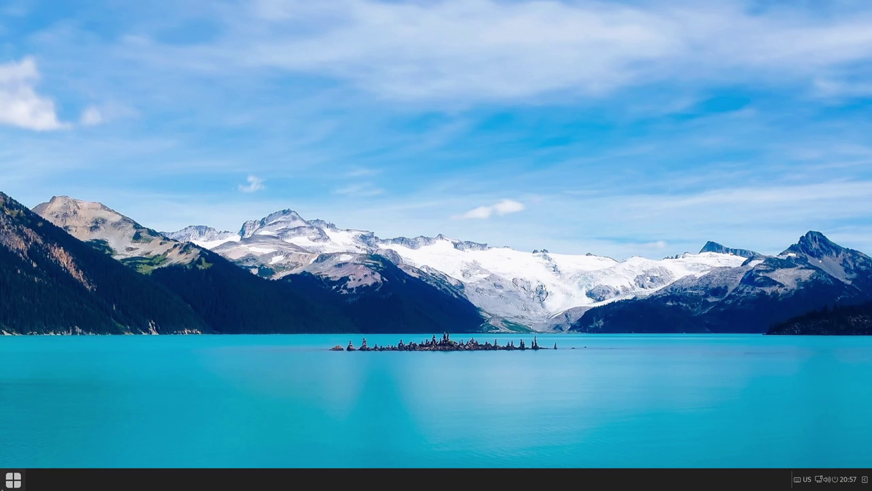
{"action": "left_click", "coordinate": [7, 483]}
{"action": "left_click", "coordinate": [28, 267]}
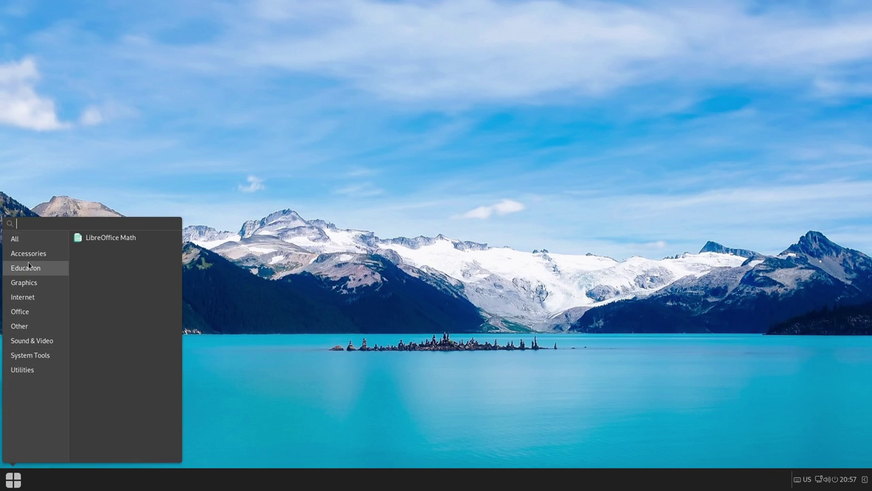
{"action": "left_click", "coordinate": [34, 282]}
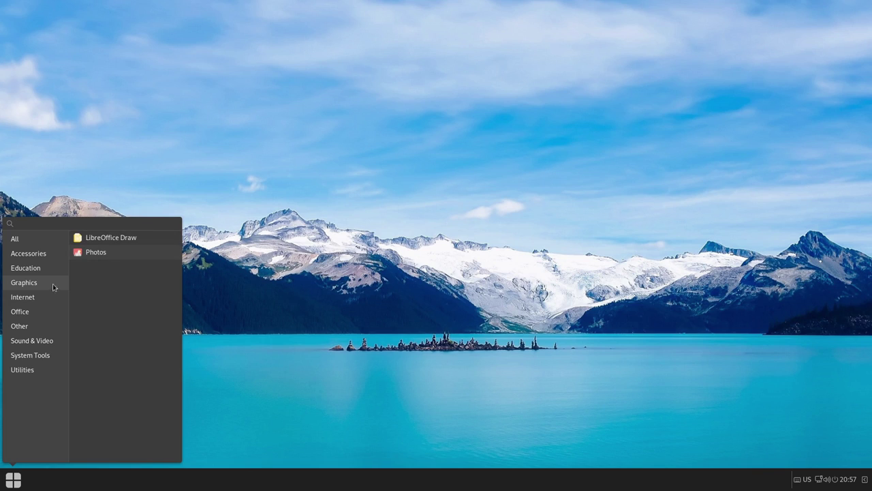
{"action": "left_click", "coordinate": [38, 297]}
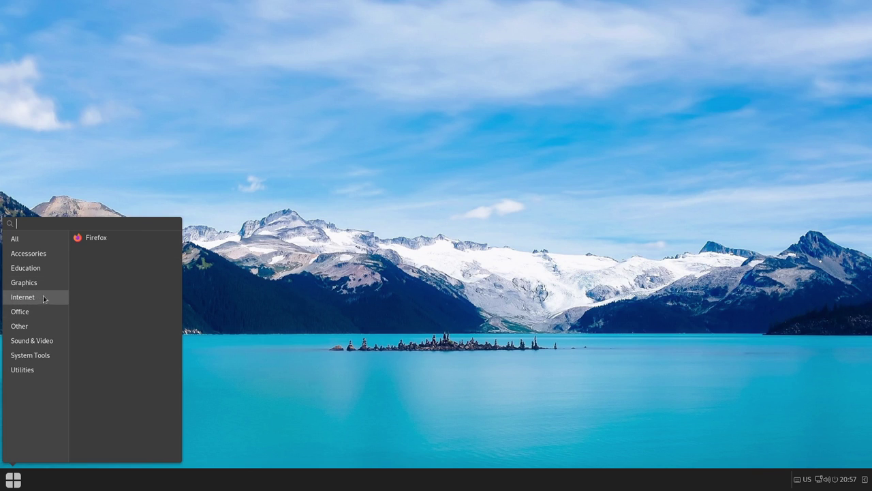
{"action": "left_click", "coordinate": [34, 317]}
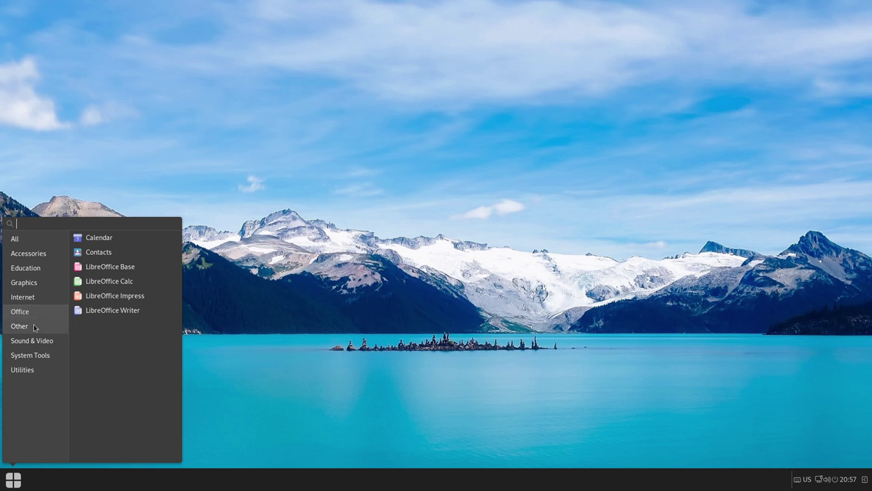
{"action": "left_click", "coordinate": [39, 331]}
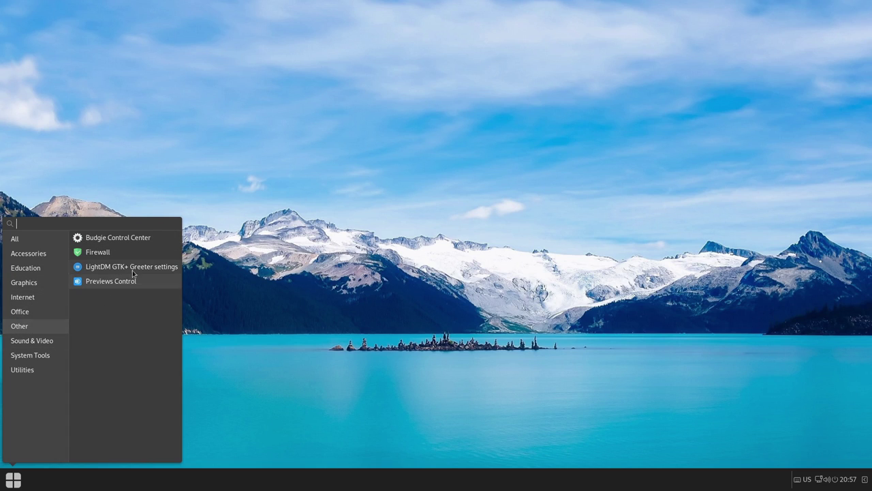
{"action": "left_click", "coordinate": [38, 347]}
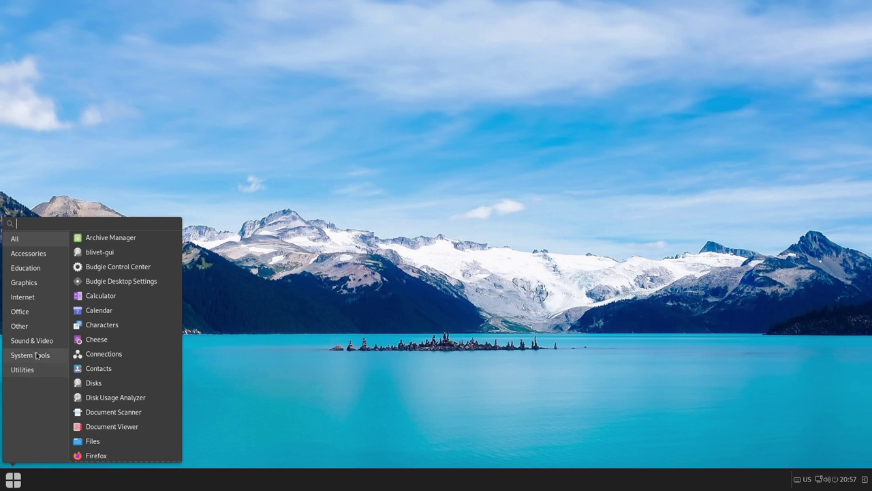
{"action": "left_click", "coordinate": [39, 340]}
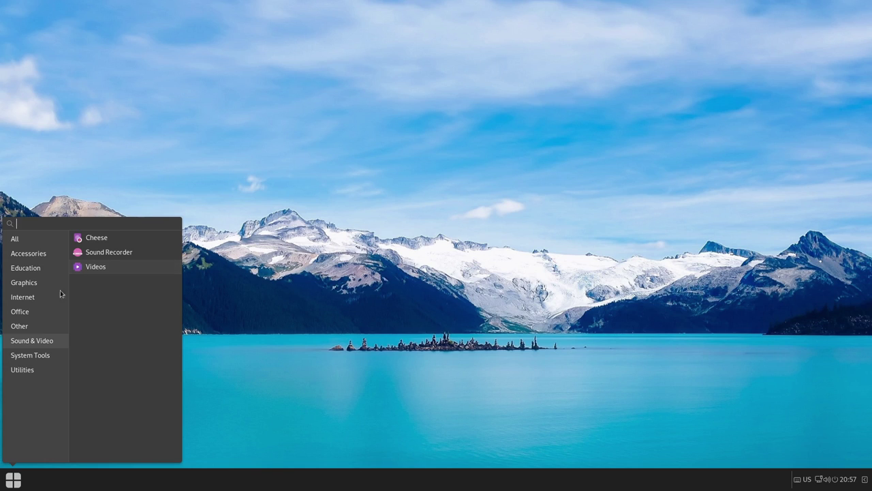
{"action": "left_click", "coordinate": [32, 355]}
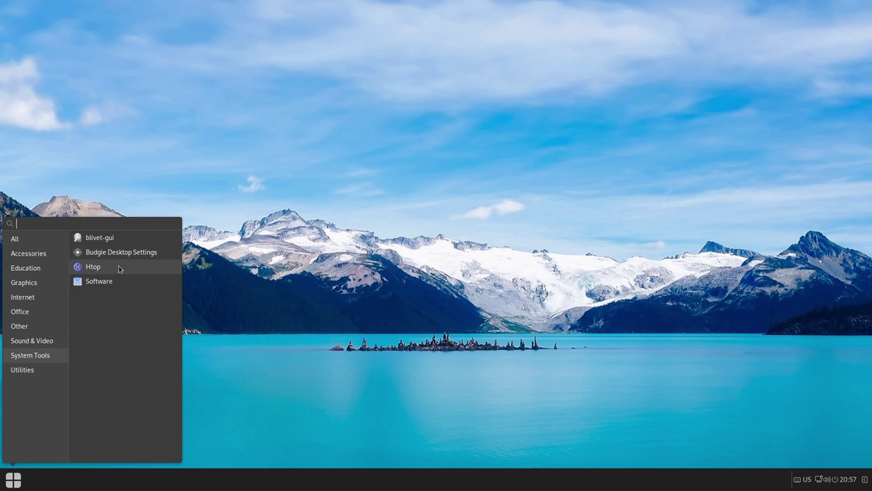
{"action": "left_click", "coordinate": [21, 369]}
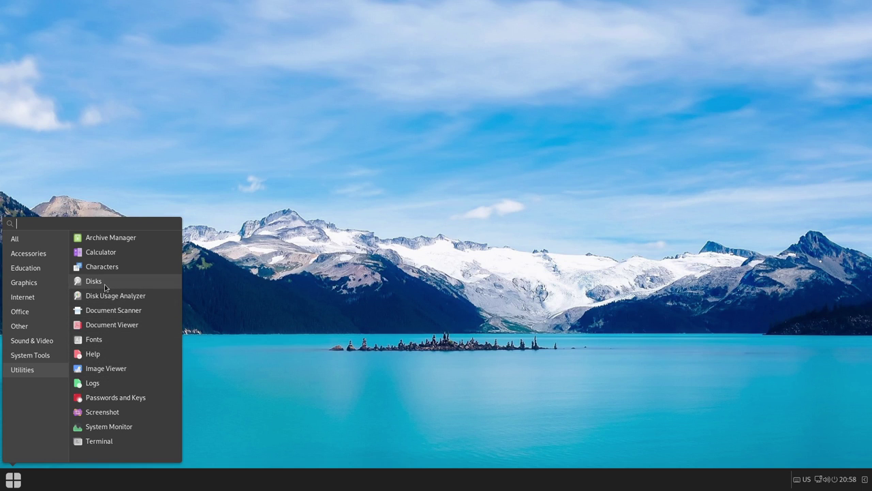
Run free -m in Terminal (1129 of 3918 MiB used), close it, and reopen the app menu
{"action": "left_click", "coordinate": [99, 441]}
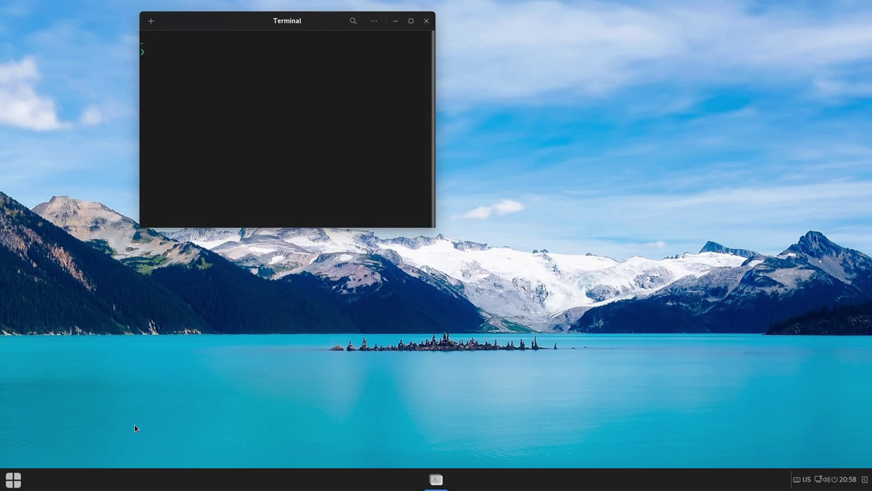
{"action": "type", "text": "free -m"}
{"action": "key", "text": "Return"}
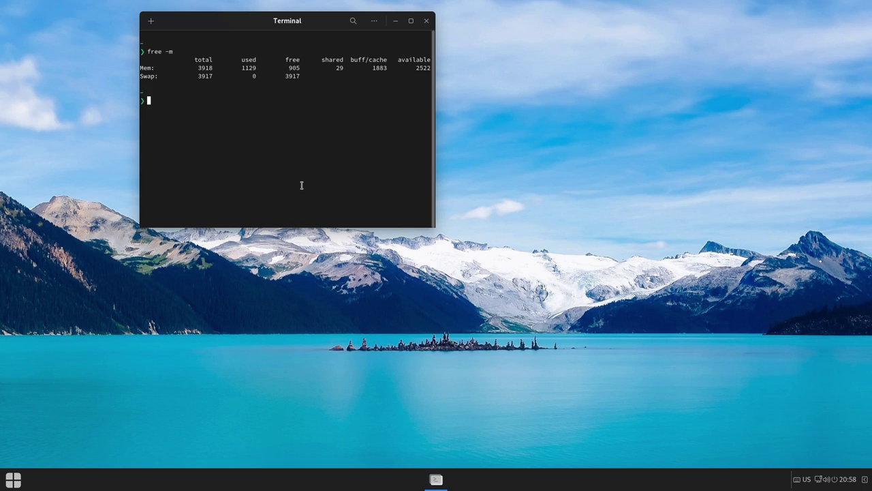
{"action": "left_click", "coordinate": [425, 21]}
{"action": "left_click", "coordinate": [20, 479]}
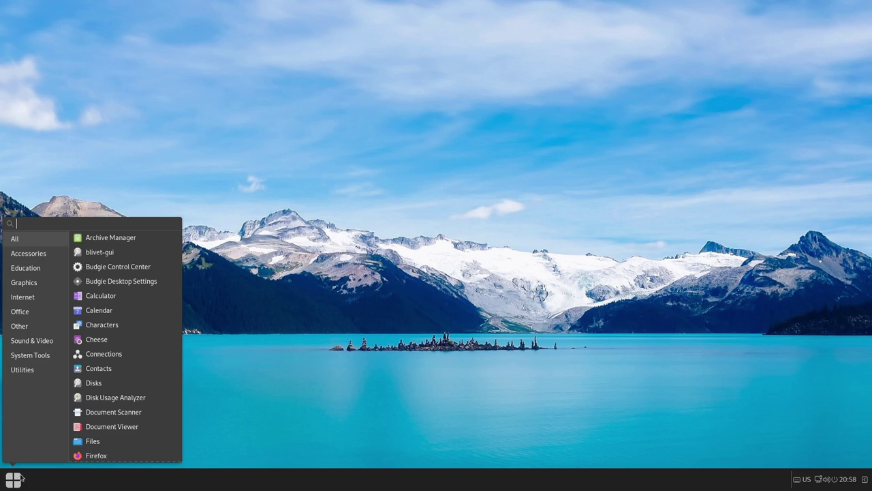
Launch Budgie Desktop Settings from System Tools, centre it, and glance at the Desktop and Style pages
{"action": "left_click", "coordinate": [32, 360]}
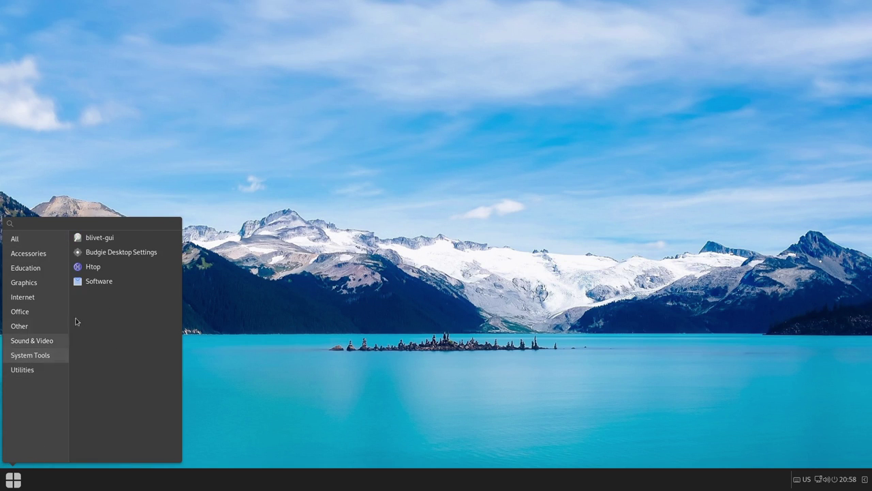
{"action": "left_click", "coordinate": [110, 249]}
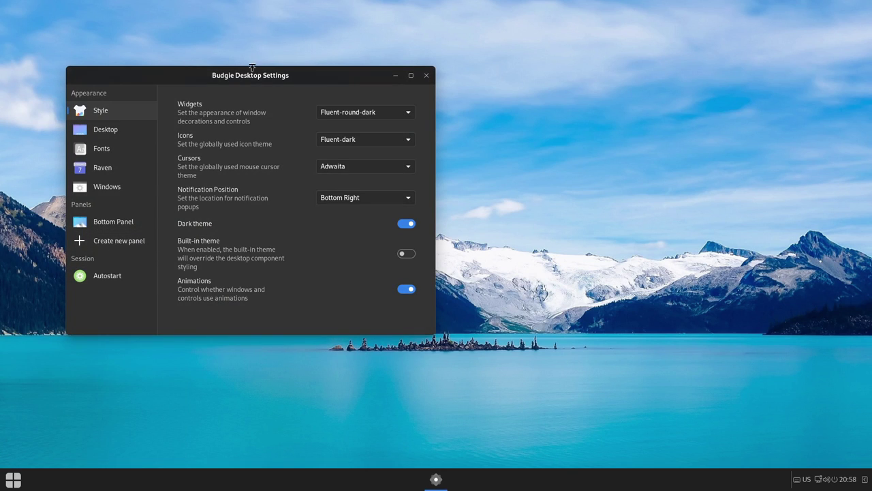
{"action": "left_click_drag", "start_coordinate": [270, 74], "coordinate": [457, 73]}
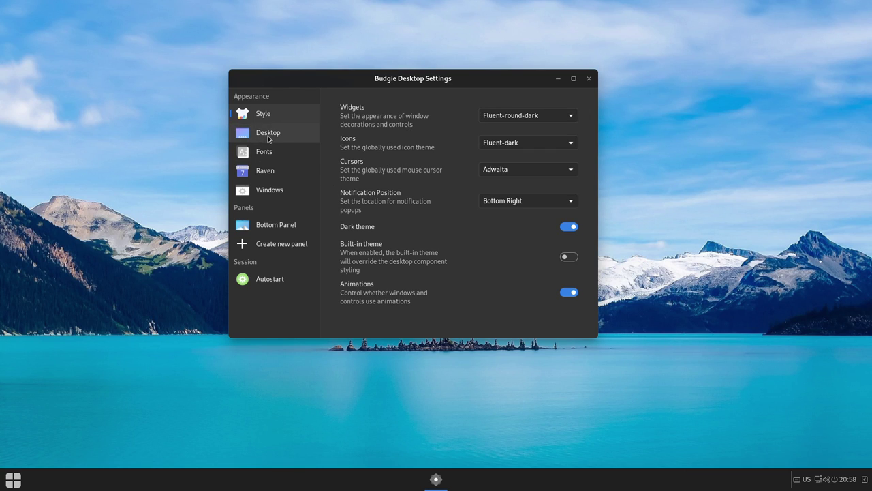
{"action": "left_click", "coordinate": [268, 139]}
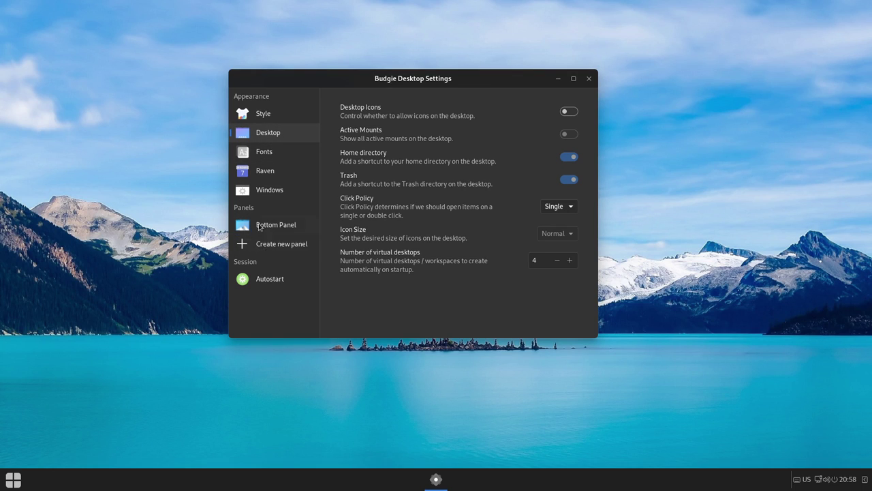
{"action": "left_click", "coordinate": [277, 120]}
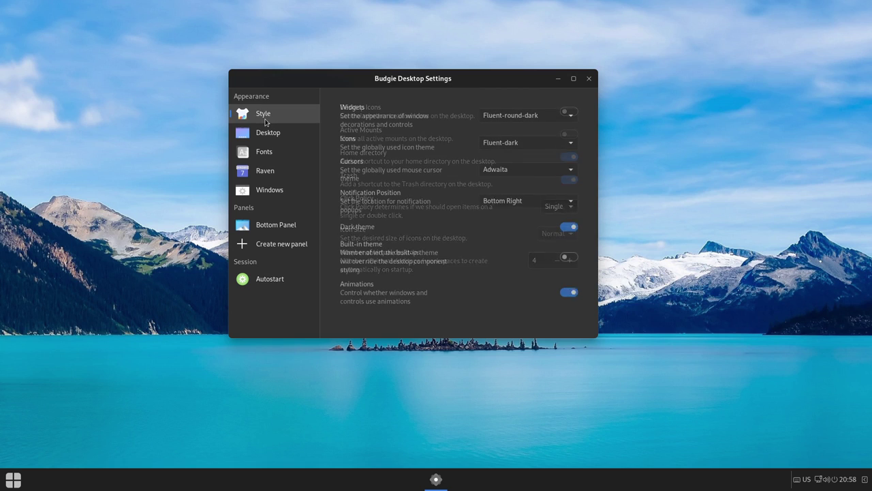
Try Fluent-round-dark-compact, MurrinaGilouche and MurrinaCappuccino widget themes, settling on Fluent-round-light-compact
{"action": "left_click", "coordinate": [545, 120]}
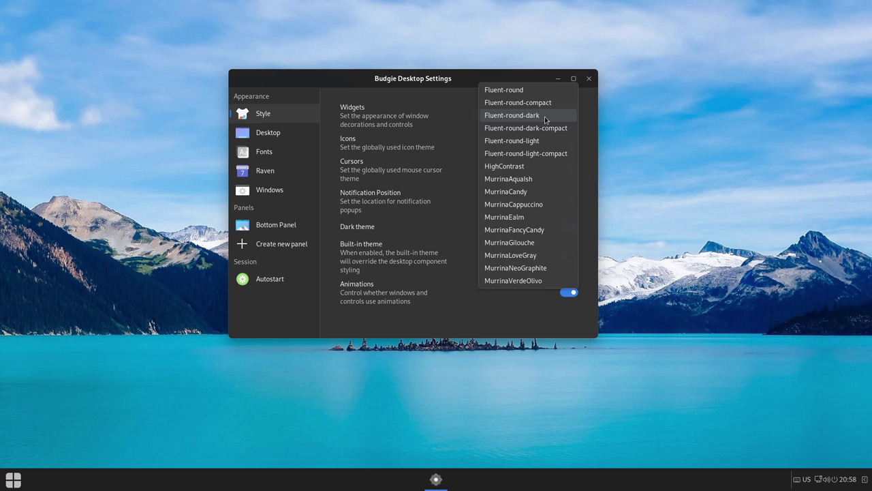
{"action": "left_click", "coordinate": [538, 128]}
{"action": "left_click", "coordinate": [544, 118]}
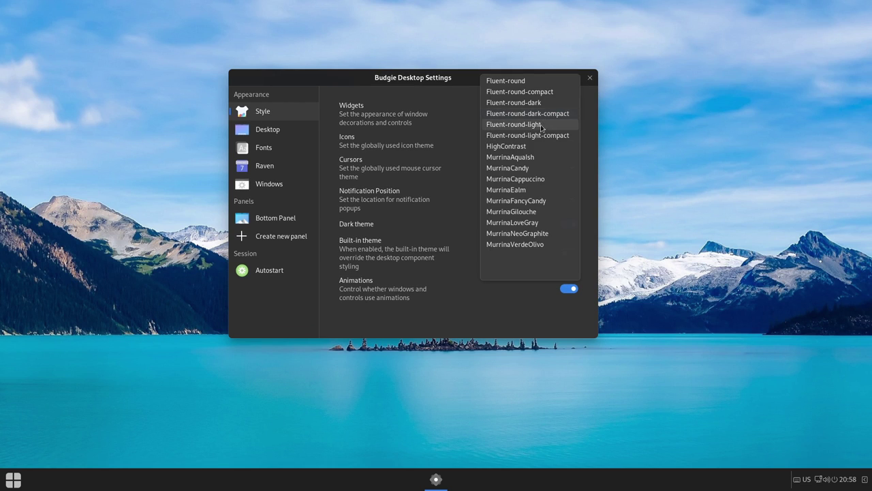
{"action": "left_click", "coordinate": [518, 212]}
{"action": "left_click", "coordinate": [534, 128]}
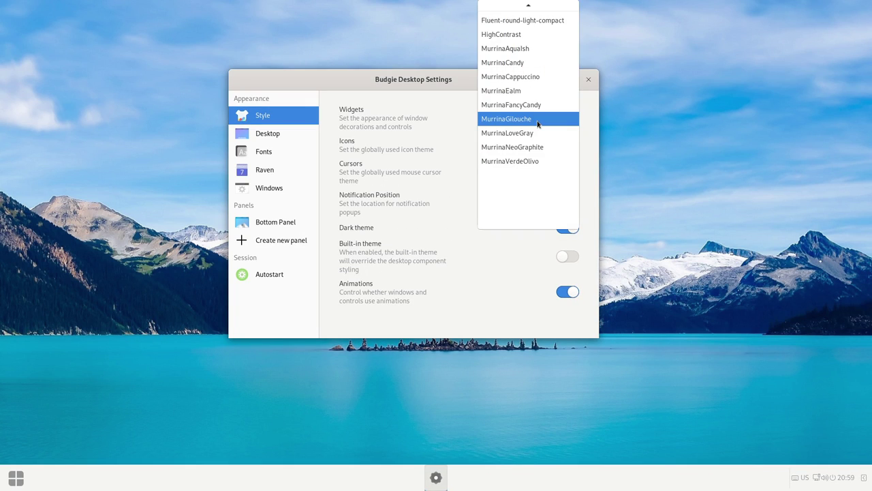
{"action": "left_click", "coordinate": [535, 119]}
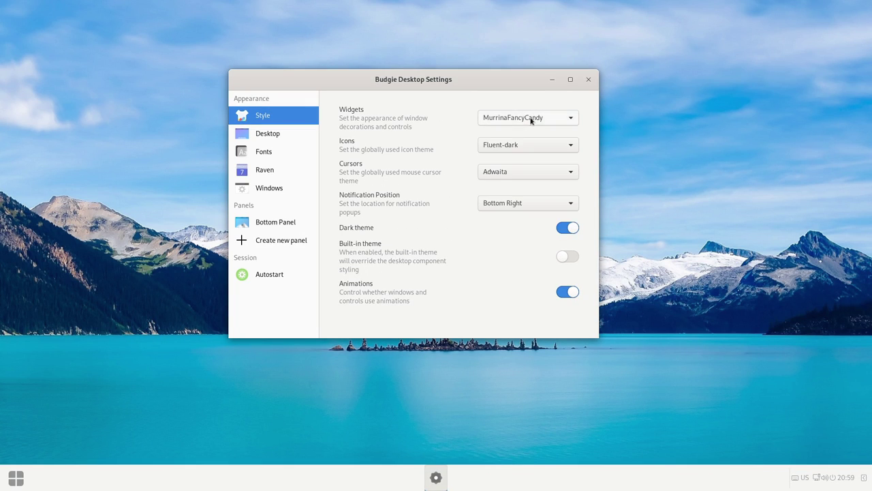
{"action": "left_click", "coordinate": [532, 117]}
{"action": "left_click", "coordinate": [532, 100]}
{"action": "left_click", "coordinate": [532, 118]}
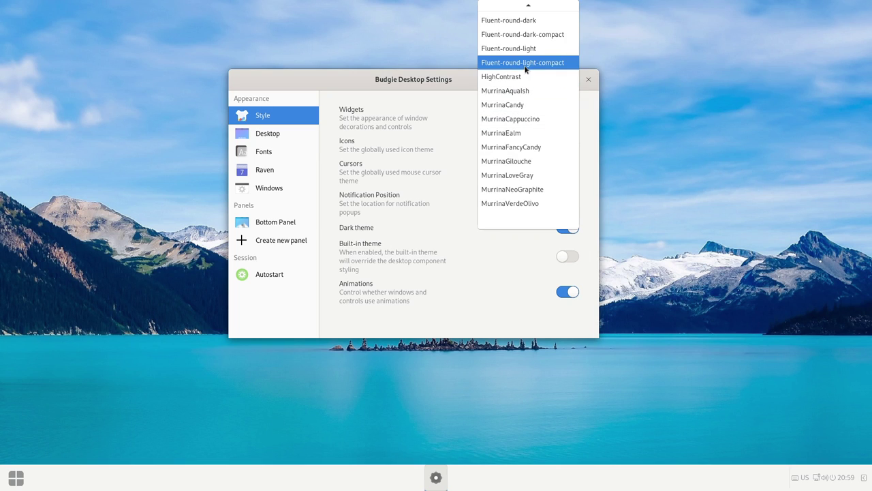
{"action": "left_click", "coordinate": [529, 62]}
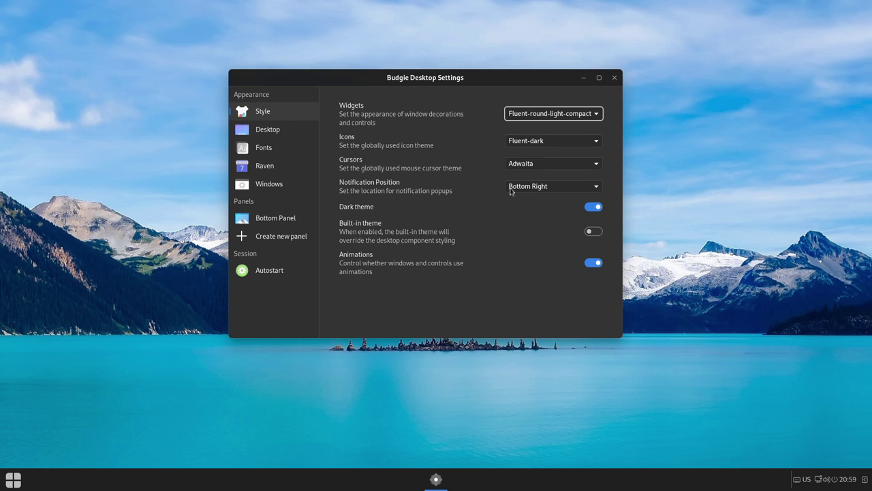
Set the icon theme to Fluent-dark, view the Desktop page, and close the settings window
{"action": "left_click", "coordinate": [541, 144]}
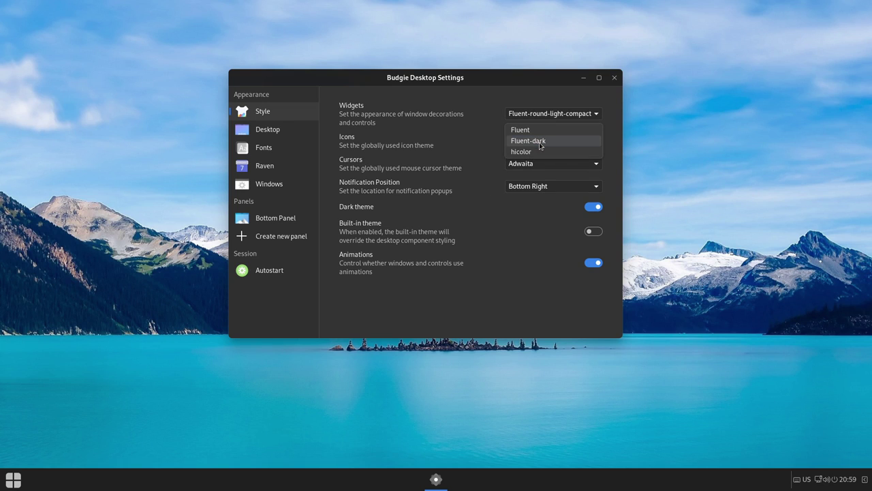
{"action": "left_click", "coordinate": [541, 141]}
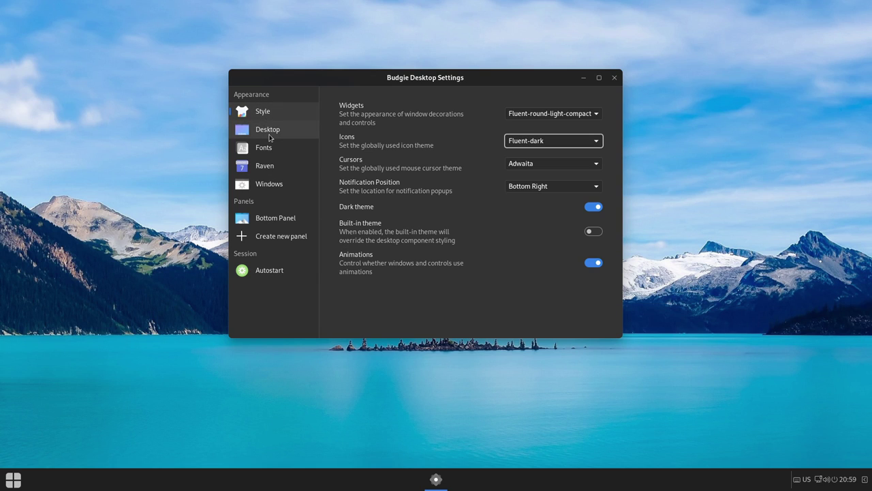
{"action": "left_click", "coordinate": [269, 137]}
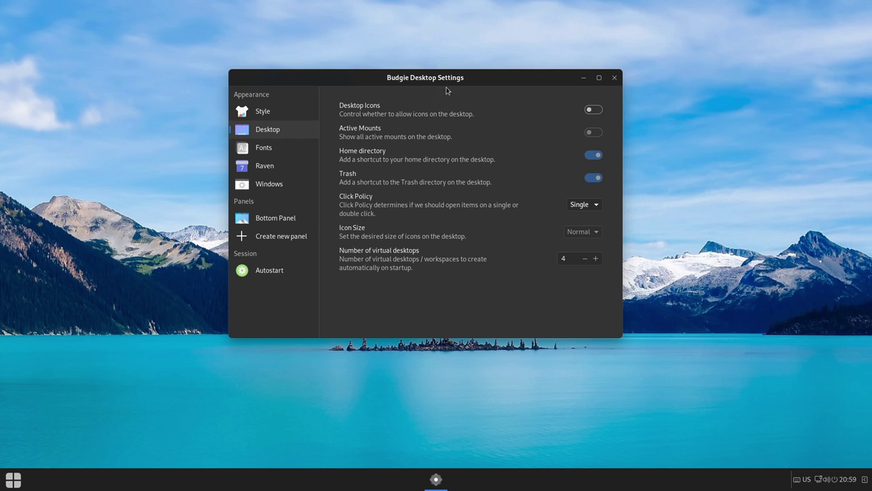
{"action": "left_click_drag", "start_coordinate": [464, 76], "coordinate": [553, 75]}
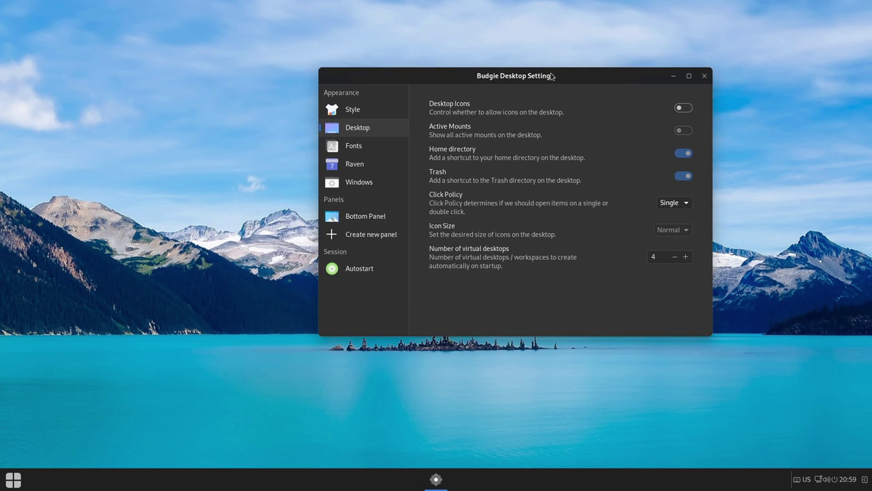
{"action": "left_click", "coordinate": [703, 75]}
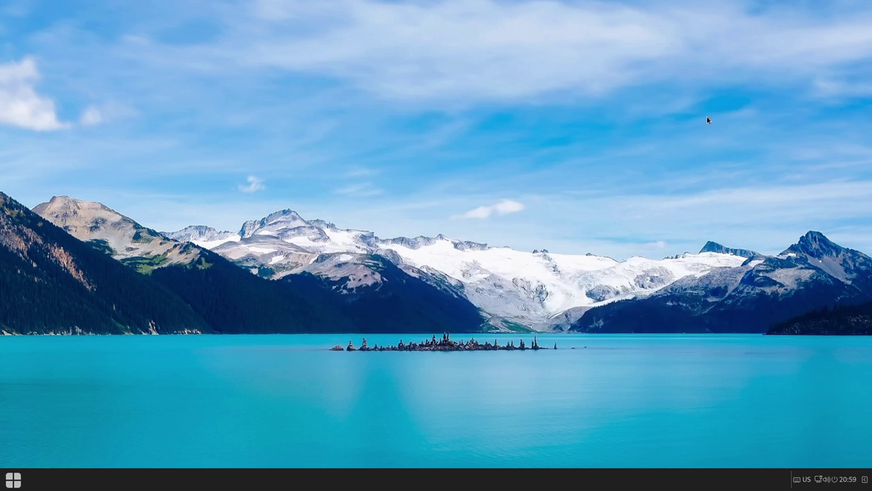
{"action": "left_click", "coordinate": [864, 480]}
{"action": "left_click", "coordinate": [865, 480]}
{"action": "left_click", "coordinate": [865, 481]}
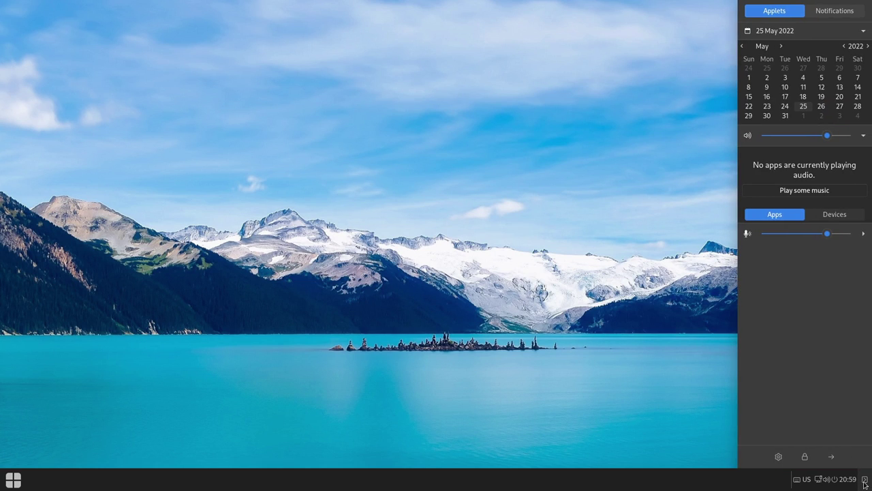
{"action": "left_click", "coordinate": [837, 10]}
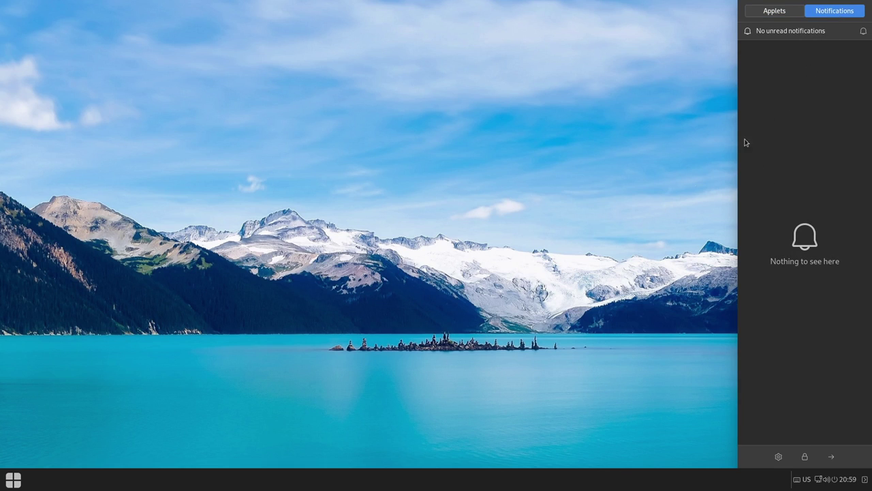
{"action": "left_click", "coordinate": [626, 248]}
{"action": "key", "text": "super"}
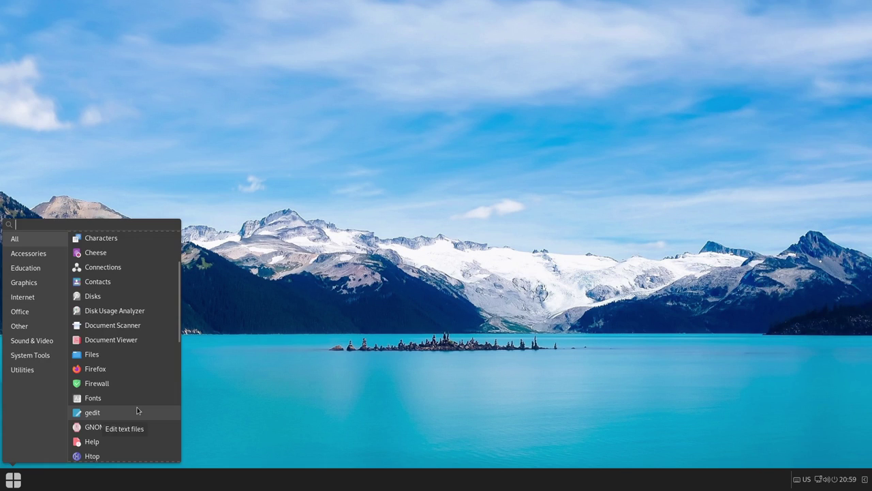
{"action": "left_click", "coordinate": [92, 456]}
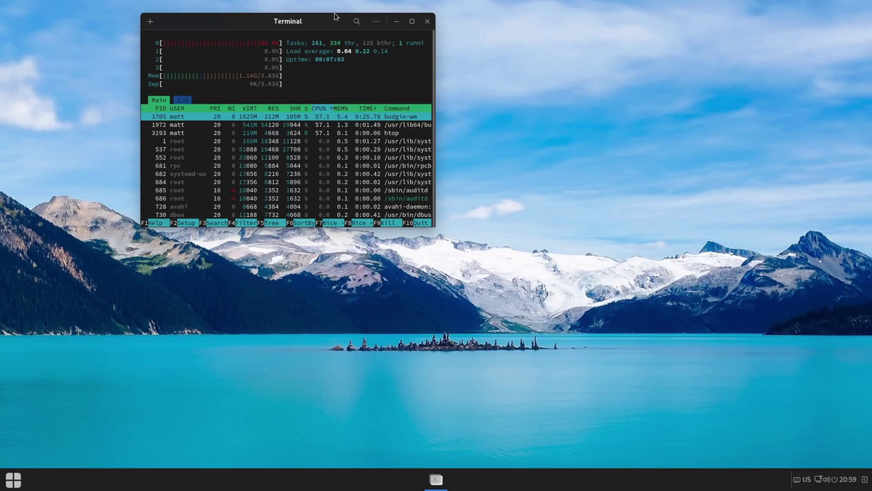
{"action": "left_click_drag", "start_coordinate": [384, 54], "coordinate": [402, 61]}
{"action": "left_click_drag", "start_coordinate": [490, 257], "coordinate": [691, 405]}
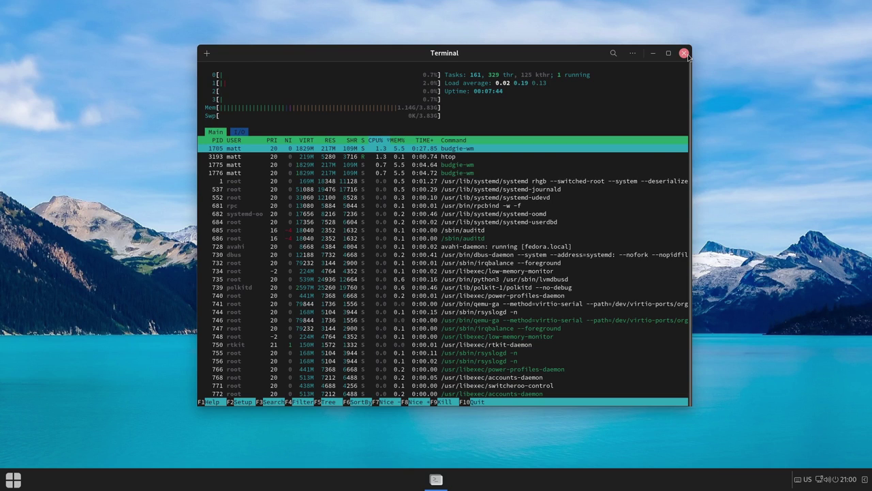
{"action": "left_click", "coordinate": [684, 53]}
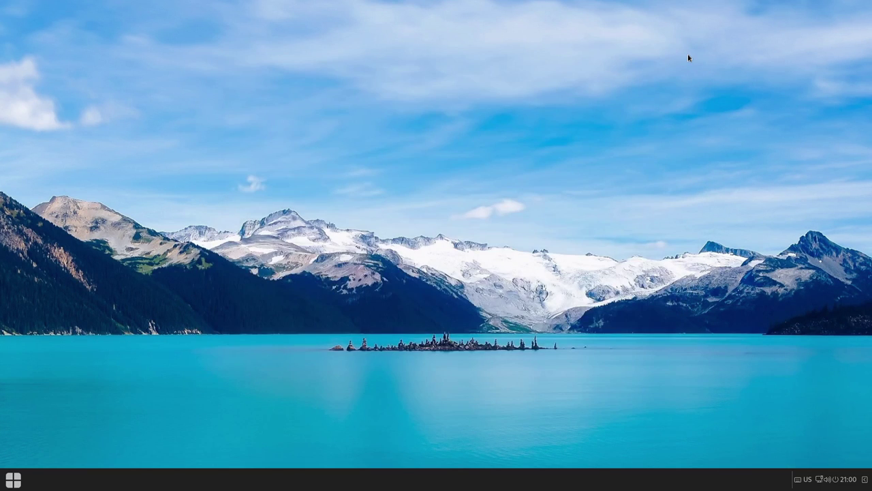
Open and dismiss the Budgie application menu twice
{"action": "left_click", "coordinate": [10, 484]}
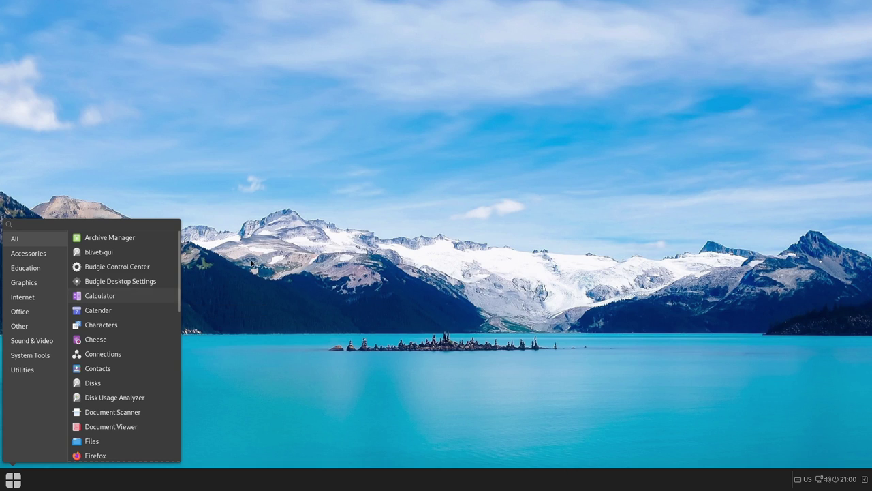
{"action": "left_click", "coordinate": [299, 232]}
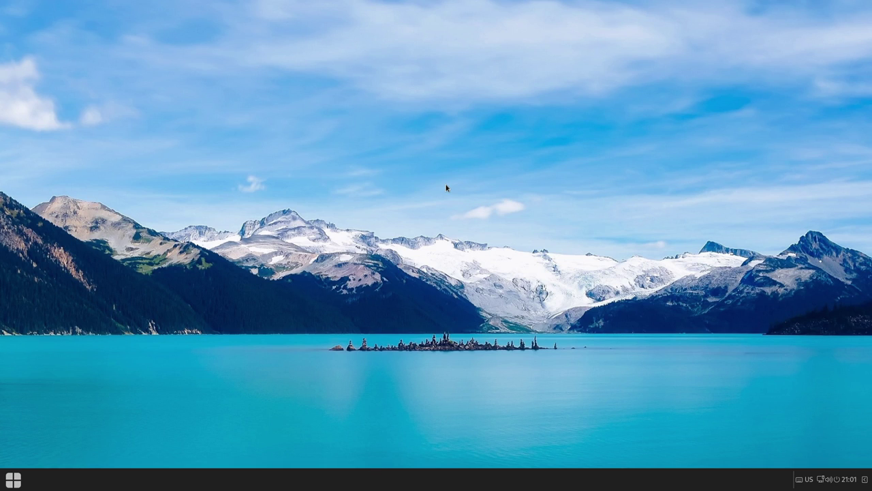
{"action": "left_click", "coordinate": [3, 488]}
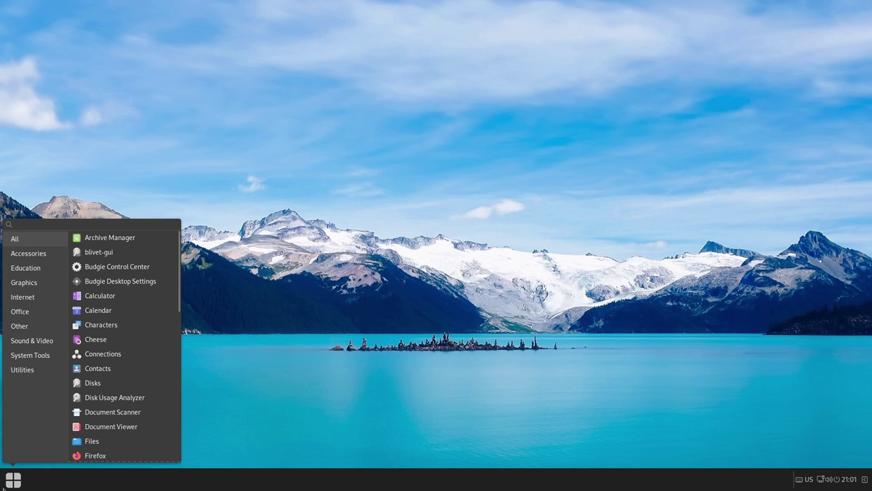
{"action": "left_click", "coordinate": [2, 488]}
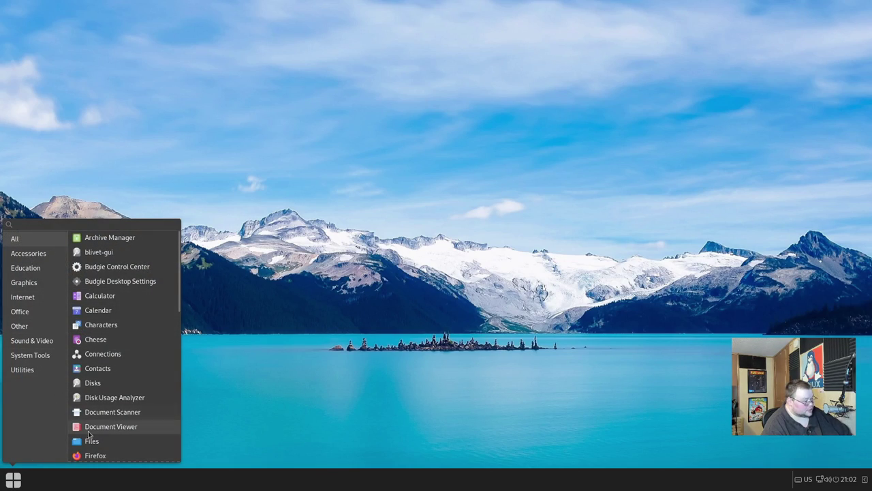
Open a terminal with Ctrl+Alt+T and list the installed Flatpaks with flatpak list
{"action": "key", "text": "ctrl+alt+t"}
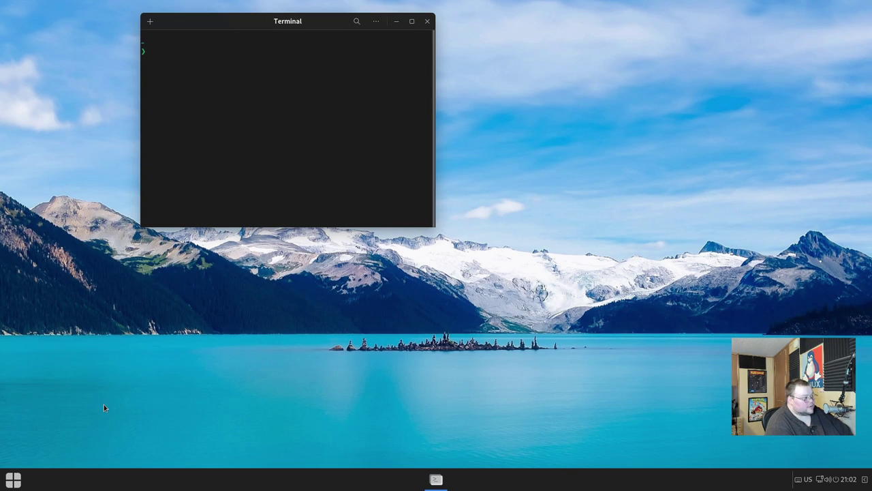
{"action": "type", "text": "flatpak list"}
{"action": "key", "text": "Return"}
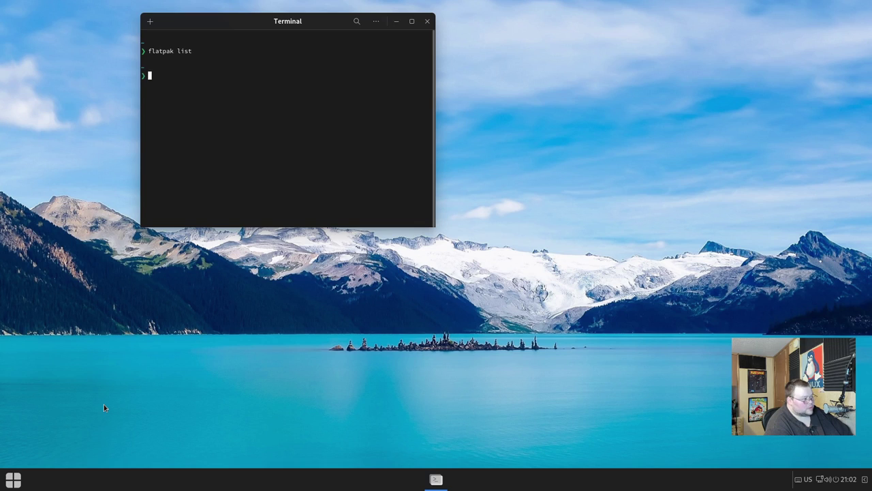
Run flatpak install obs, abort at its 25-match prompt, then show the System Tools apps
{"action": "type", "text": "fla"}
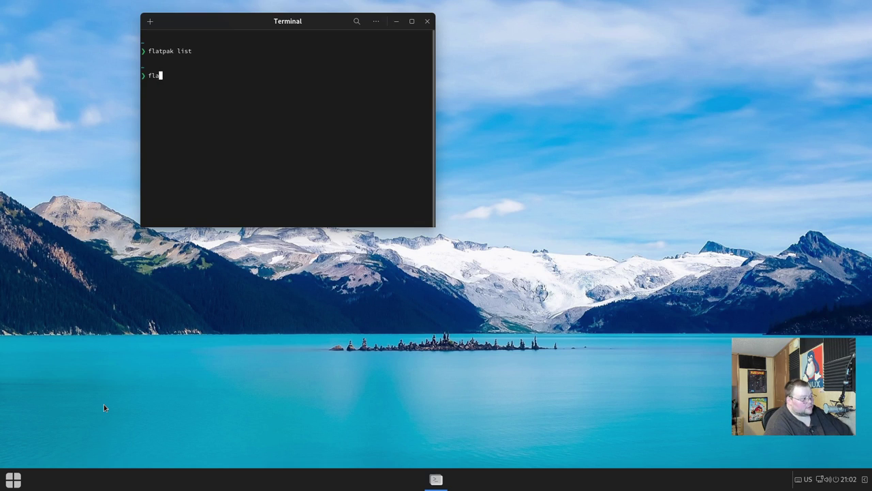
{"action": "type", "text": "tpak install "}
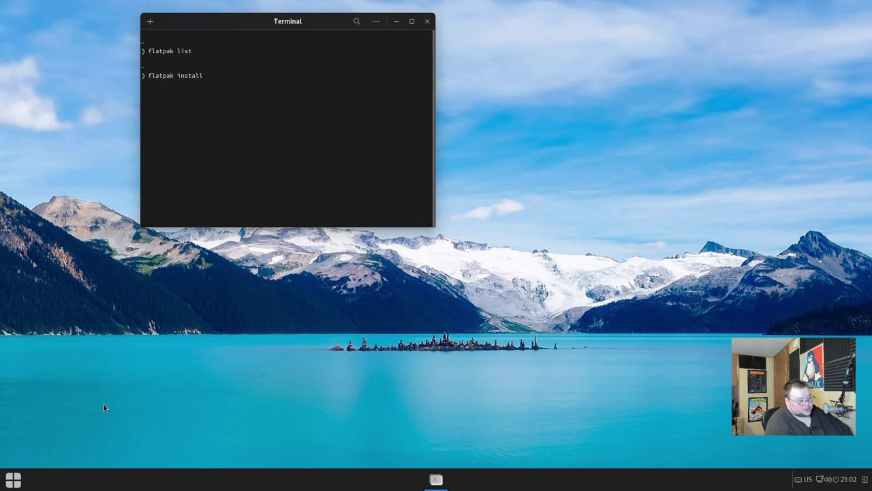
{"action": "type", "text": "obs-"}
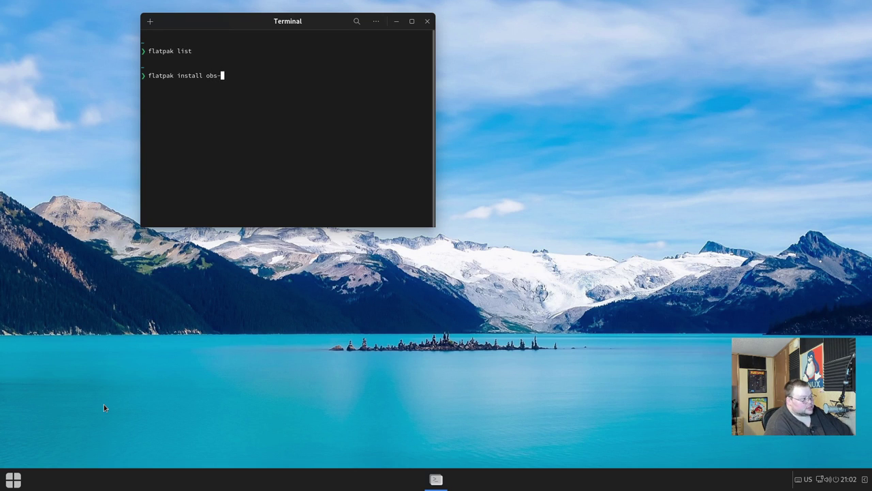
{"action": "key", "text": "Return"}
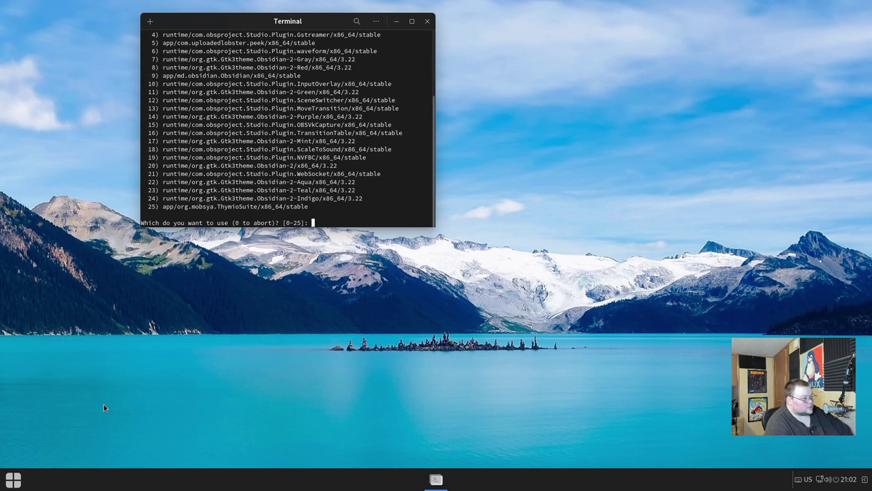
{"action": "key", "text": "ctrl+c"}
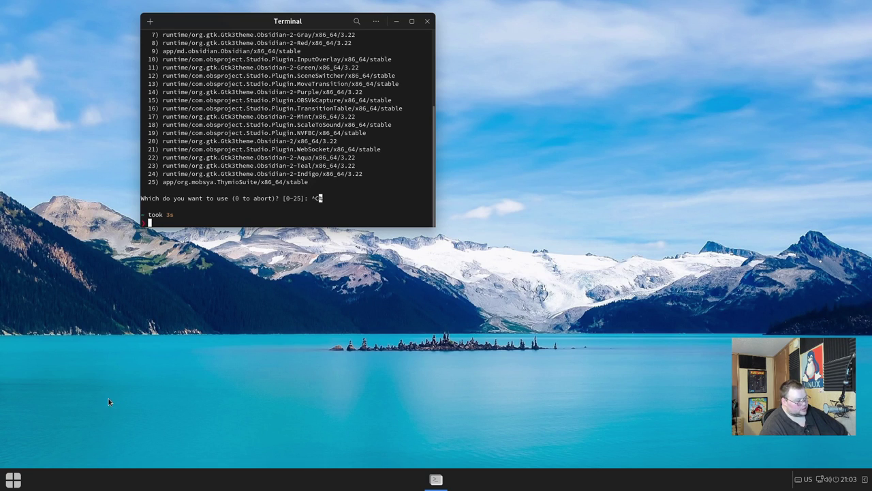
{"action": "left_click", "coordinate": [13, 479]}
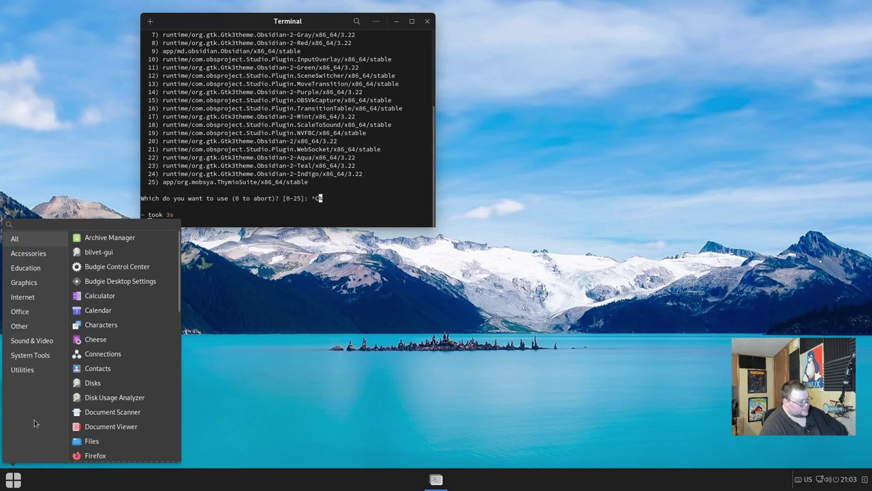
{"action": "left_click", "coordinate": [34, 355]}
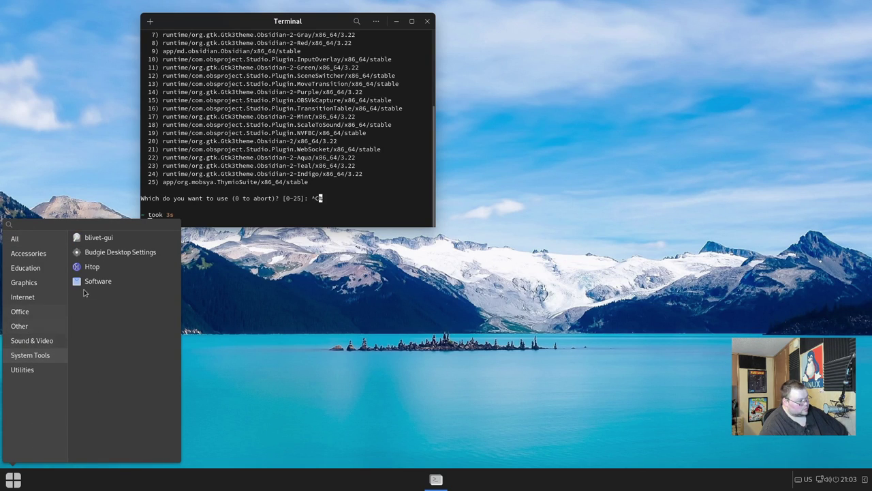
Launch Software, then run snap install obs-studio in the terminal and decline installing snapd
{"action": "left_click", "coordinate": [95, 282]}
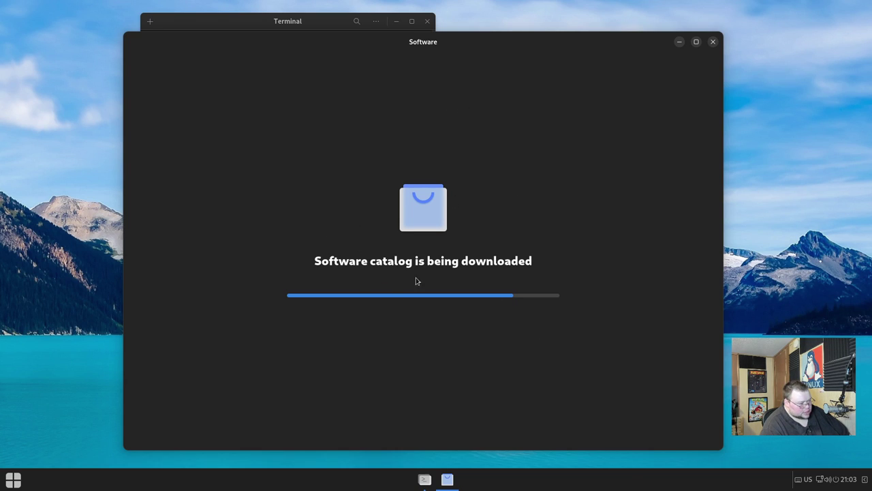
{"action": "left_click", "coordinate": [304, 23]}
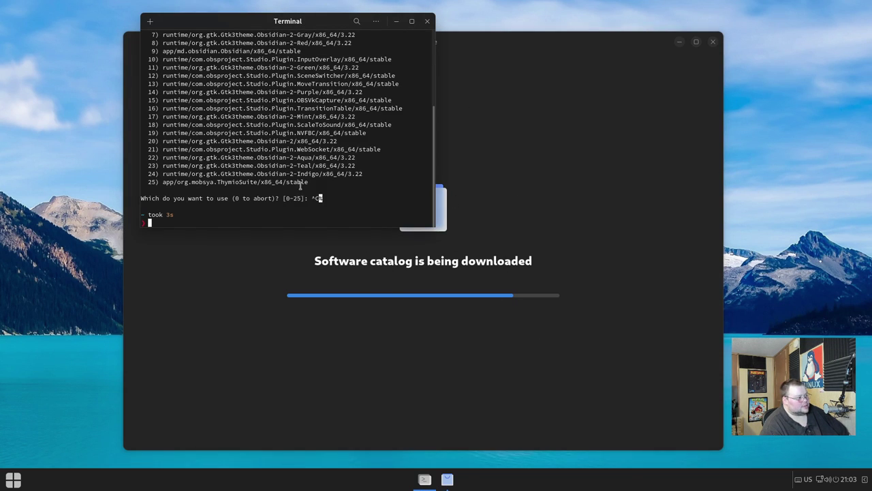
{"action": "type", "text": "snap "}
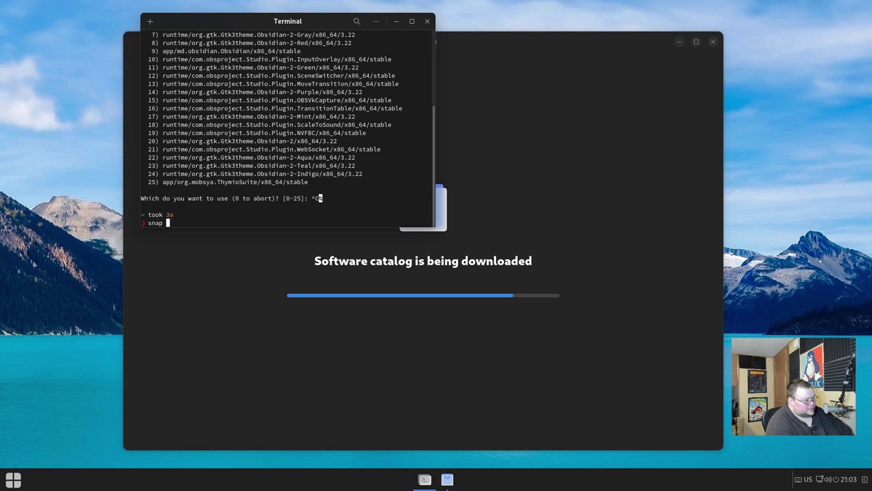
{"action": "type", "text": "install obs-studio"}
{"action": "key", "text": "Return"}
{"action": "key", "text": "ctrl+c"}
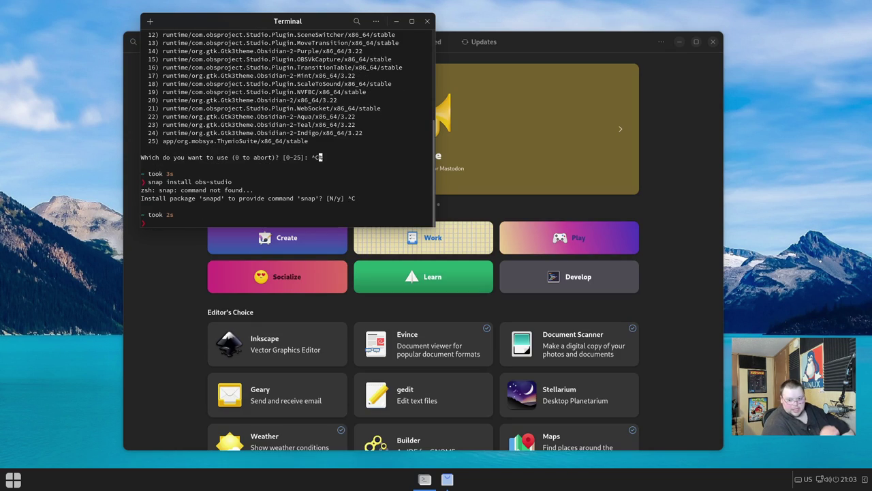
Raise the Software window above the terminal to show its Explore page with Editor's Choice apps
{"action": "left_click", "coordinate": [692, 144]}
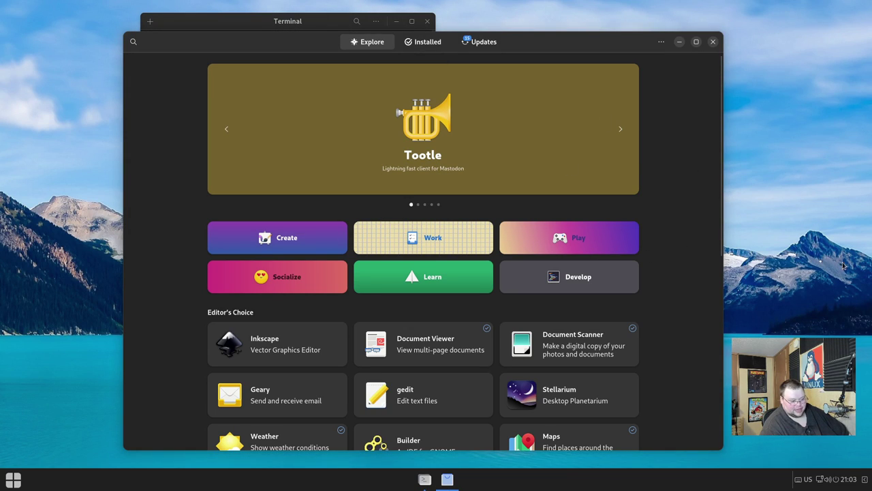